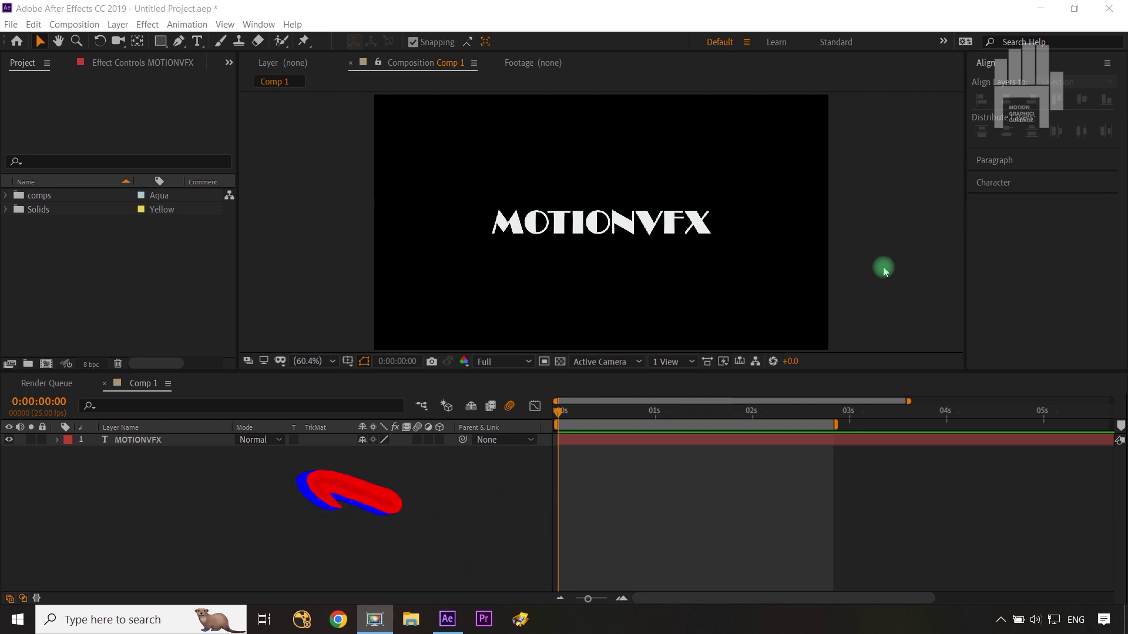
Convert the MOTIONVFX text with Create Shapes from Text and delete the original text layer.
click(337, 536)
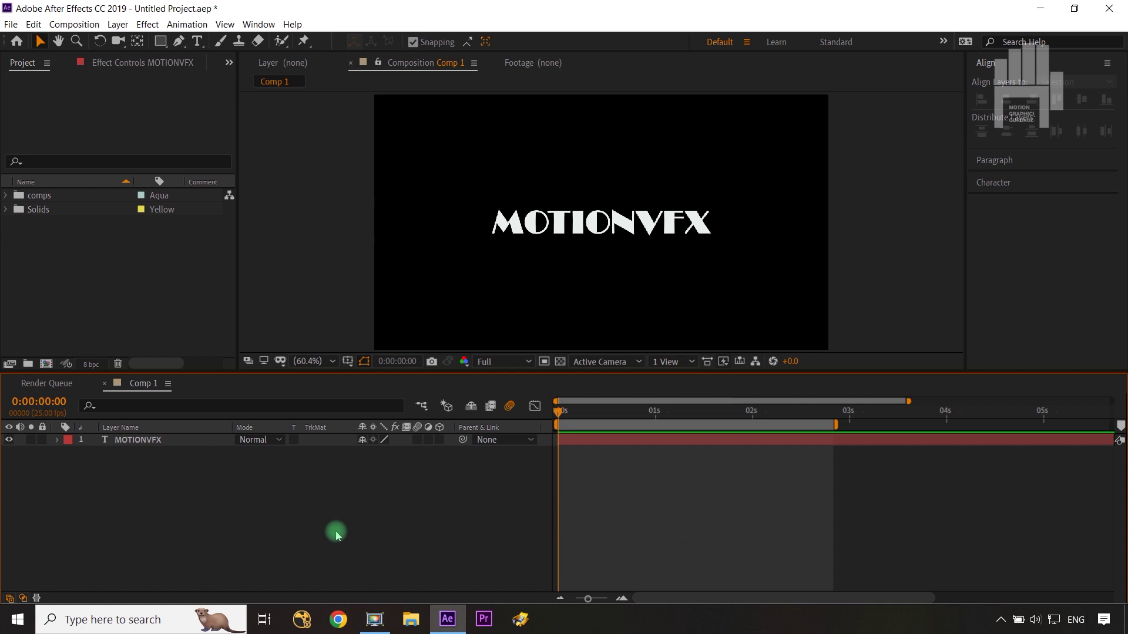
click(194, 442)
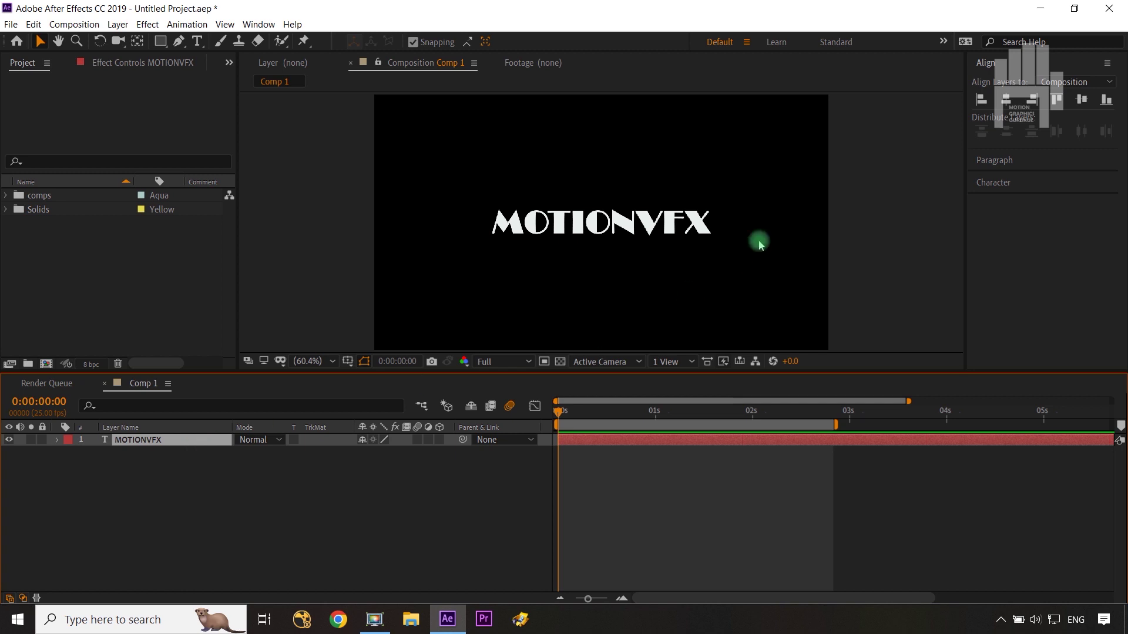
right_click(180, 446)
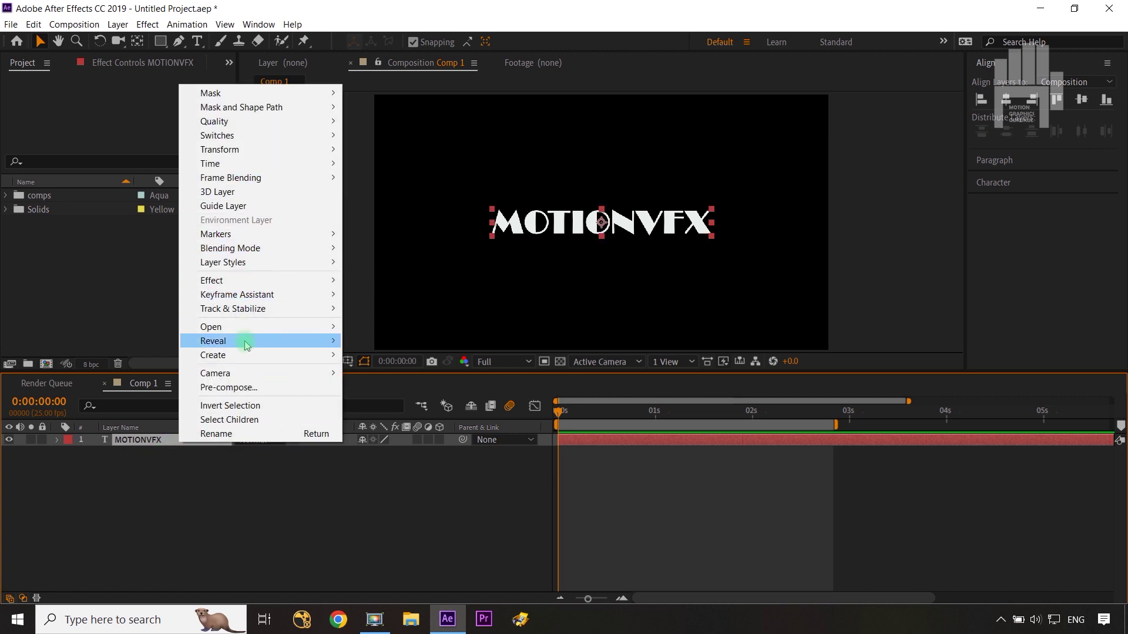
mouse_move(244, 355)
click(415, 369)
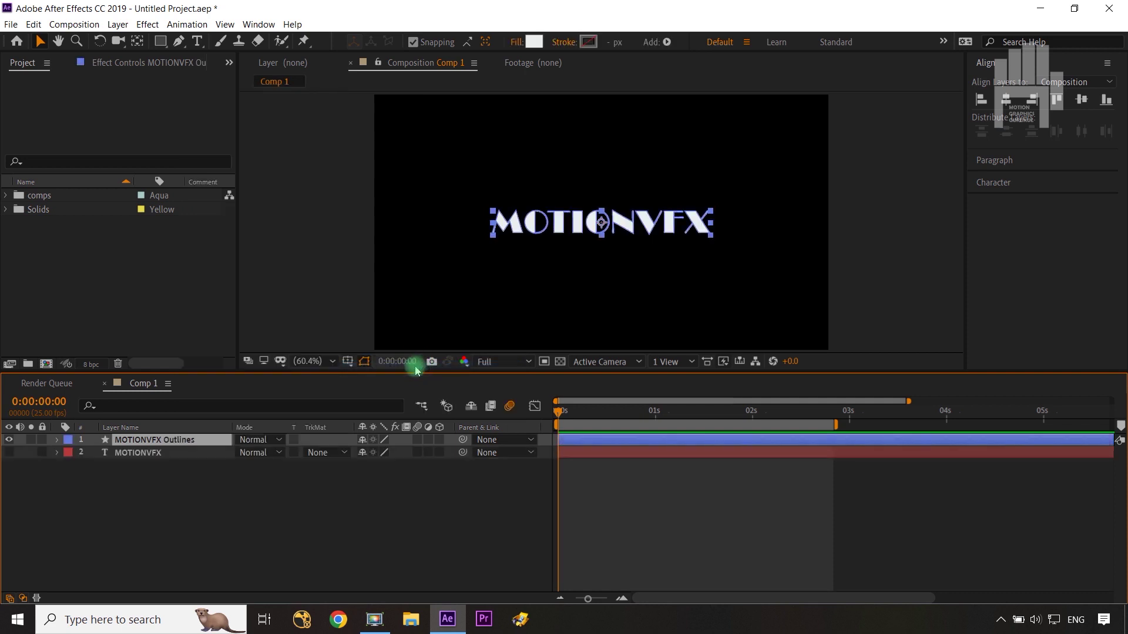
click(181, 453)
key(Delete)
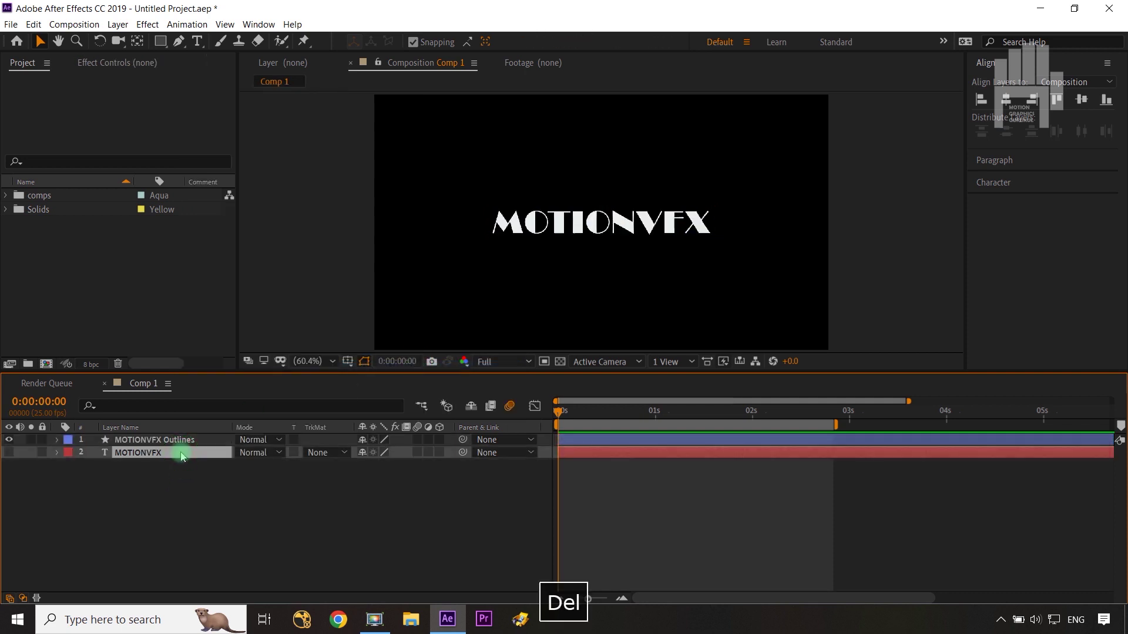
click(181, 440)
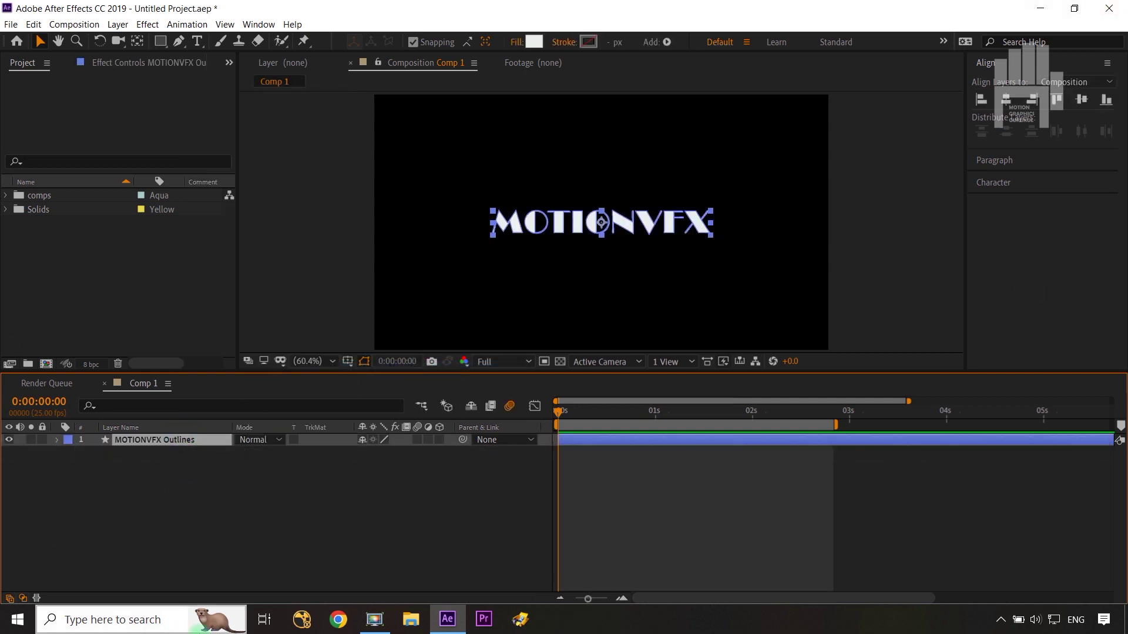
Filter the layer's timeline properties by 'position'.
click(202, 404)
text(po)
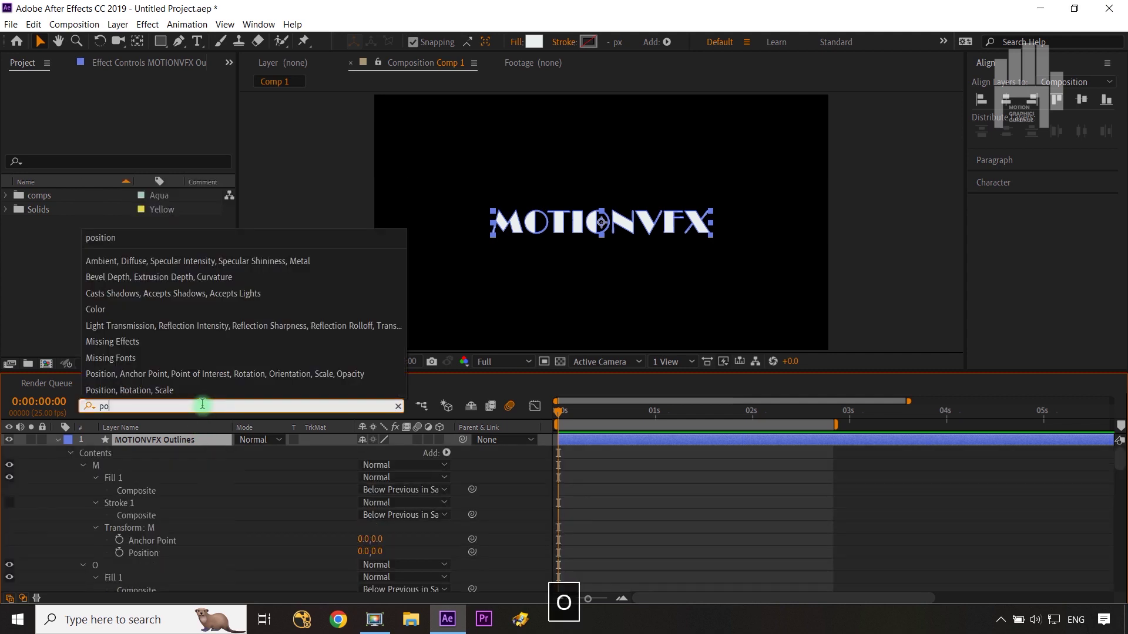
text(s)
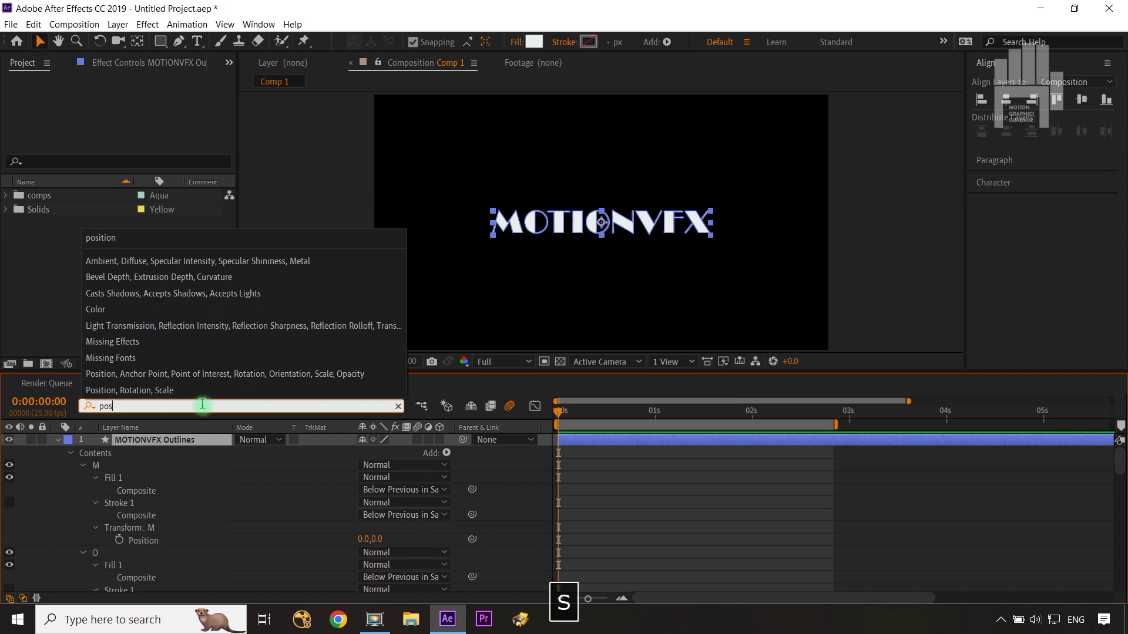
text(itio)
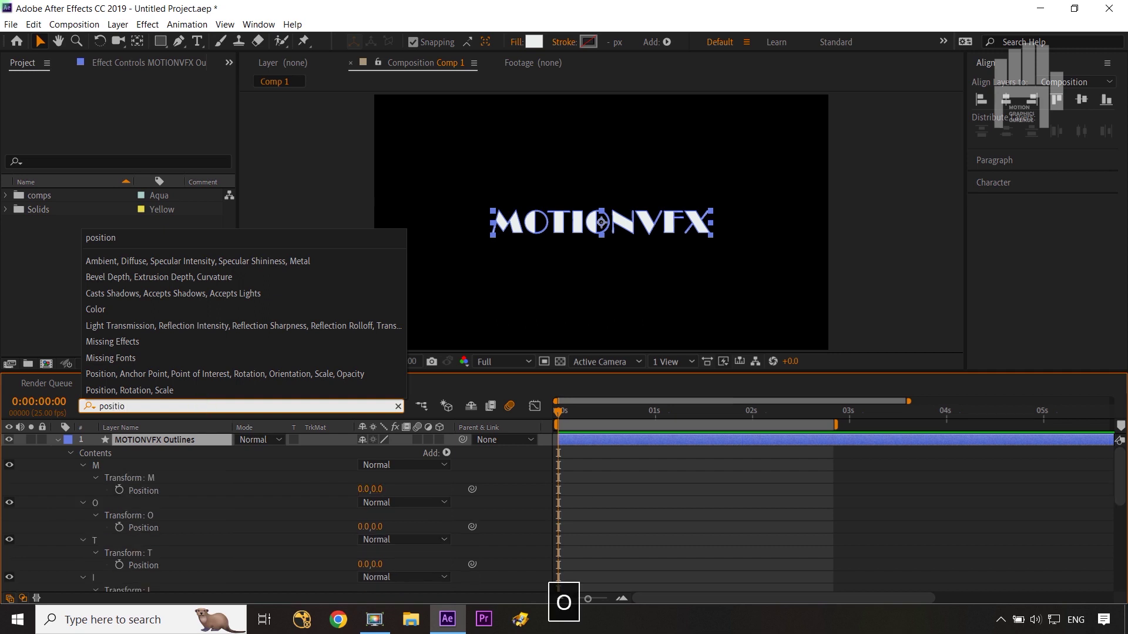
click(202, 405)
text(n)
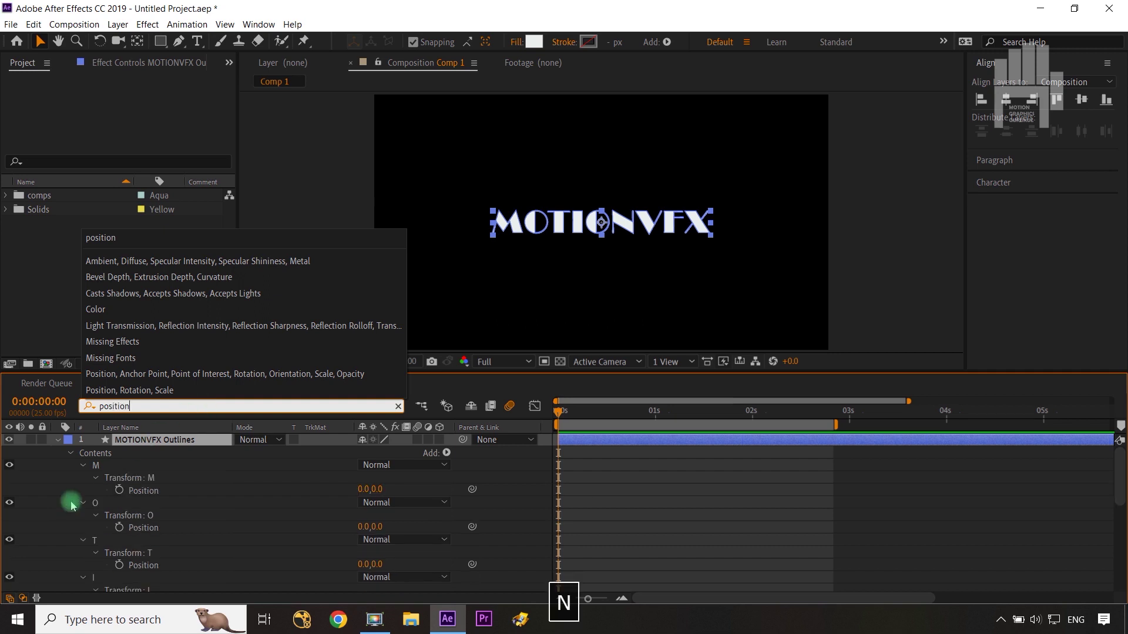
Add Position keyframes at 0:00 for each letter group M, O, T, I, O, N, V, F and X.
click(119, 490)
click(119, 527)
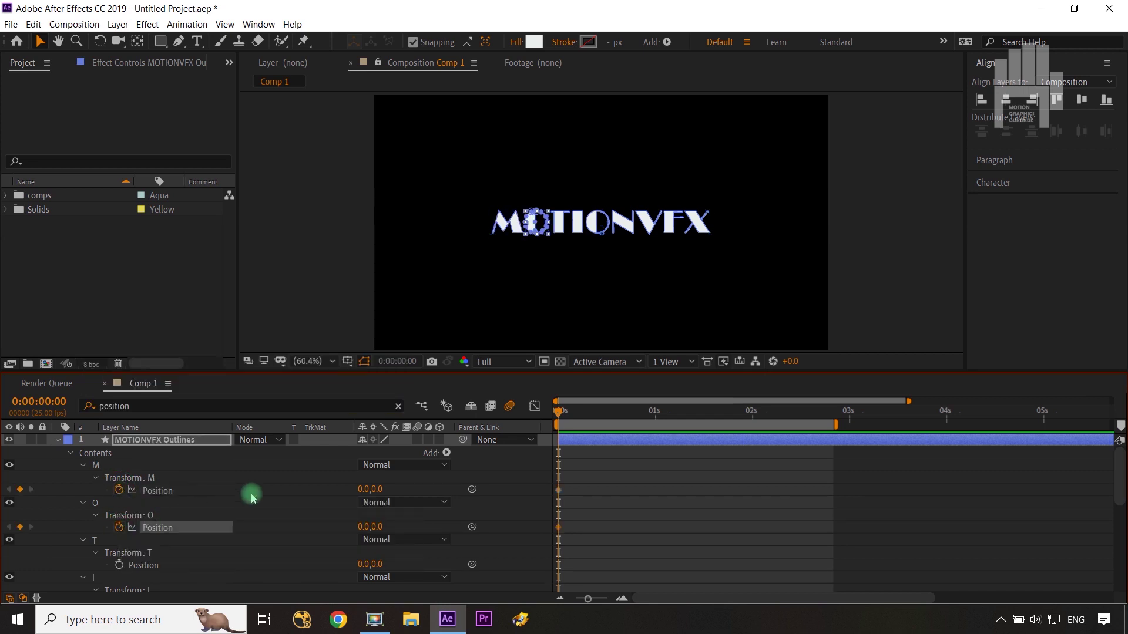
key(grave)
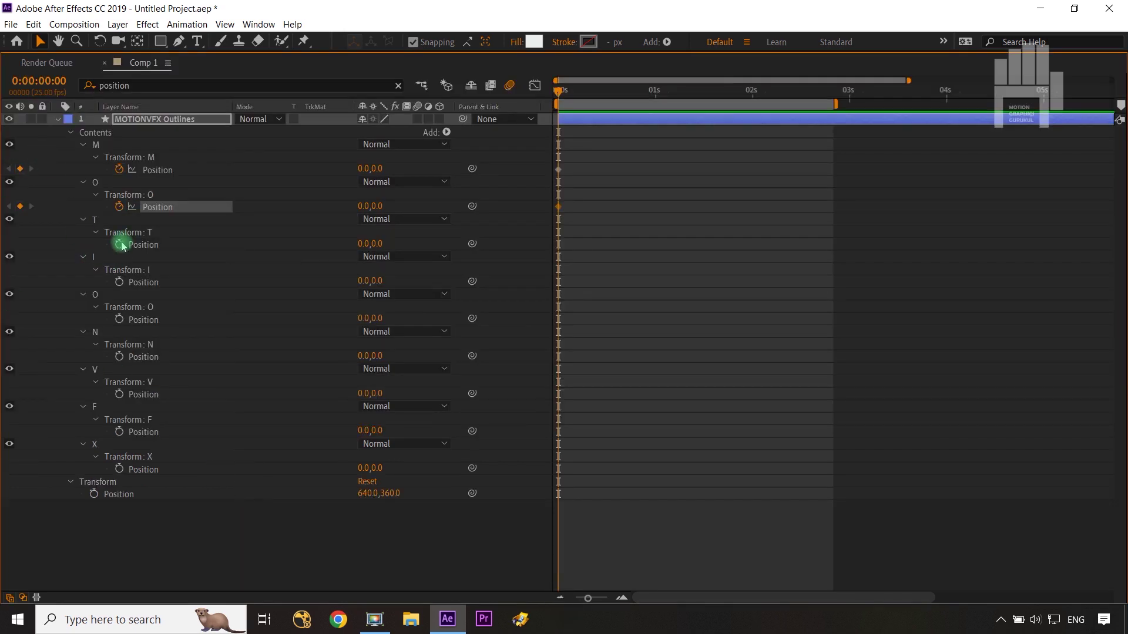
click(119, 245)
click(120, 282)
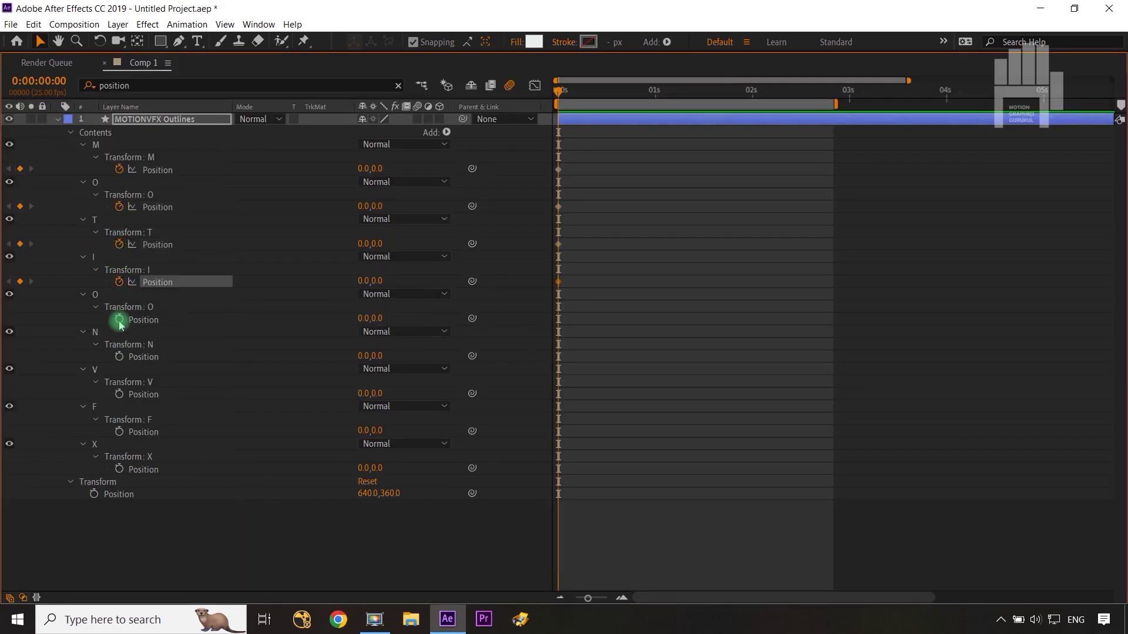
click(119, 320)
click(120, 356)
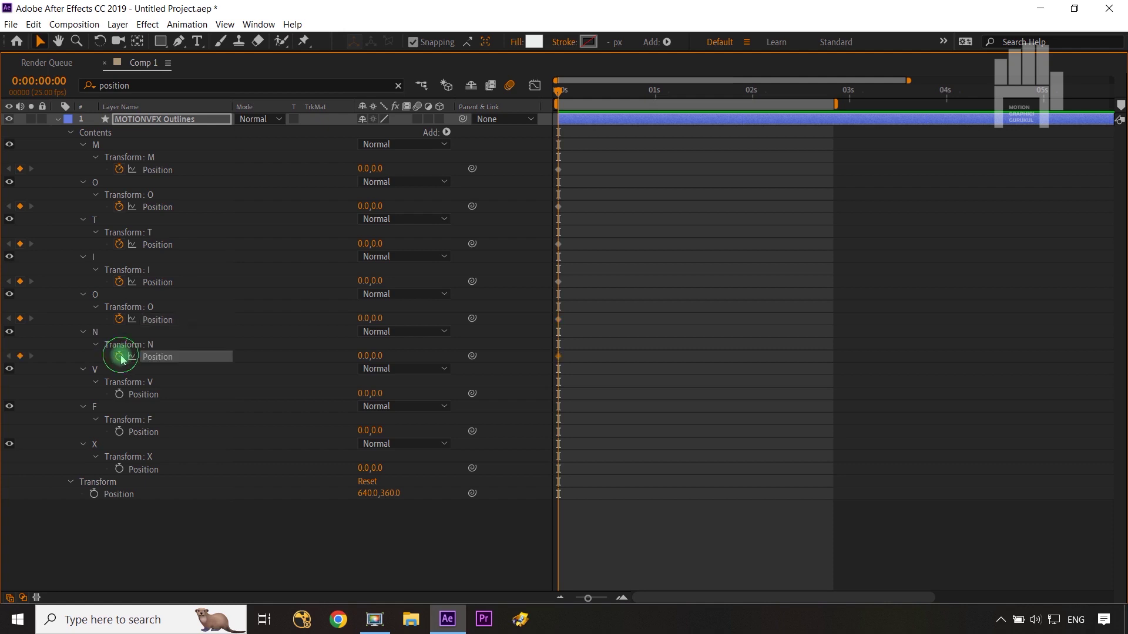
click(119, 394)
click(120, 432)
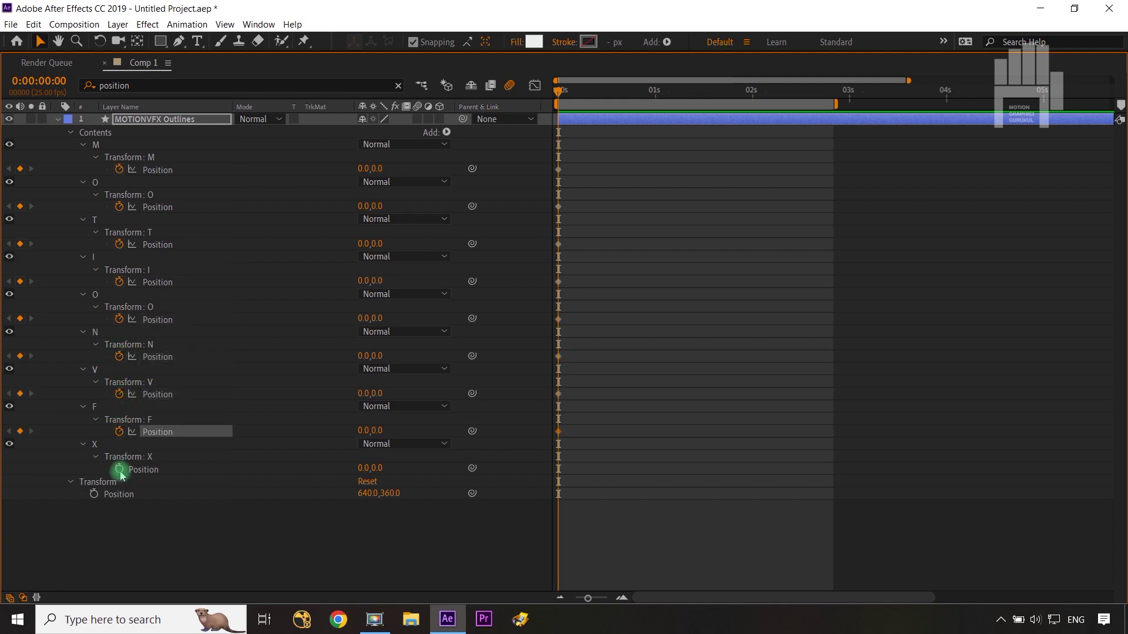
click(119, 468)
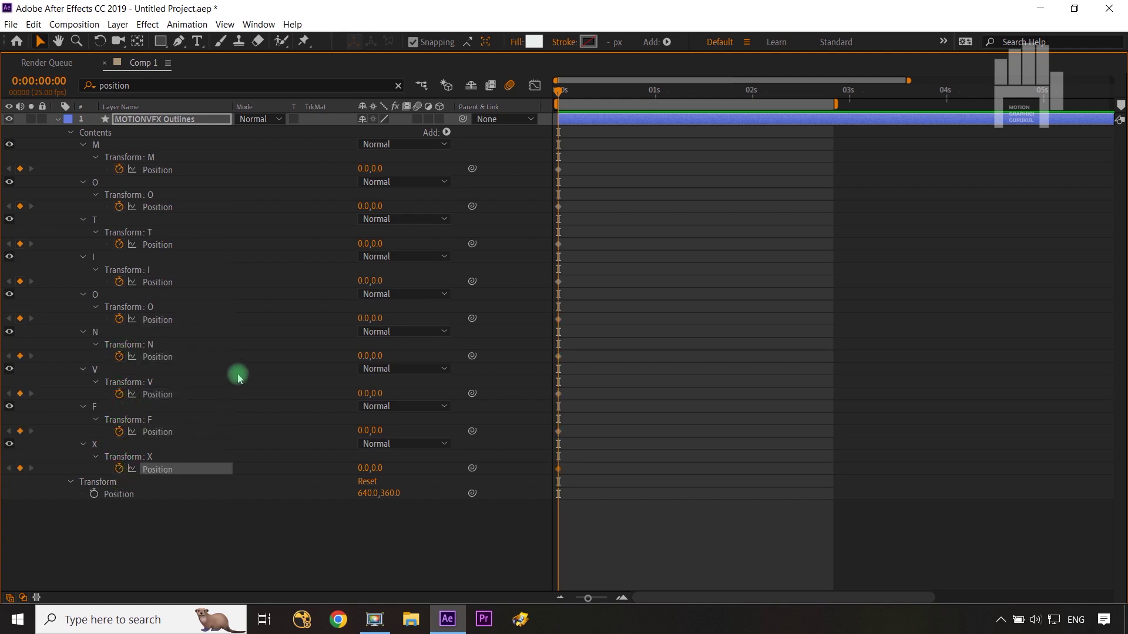
key(grave)
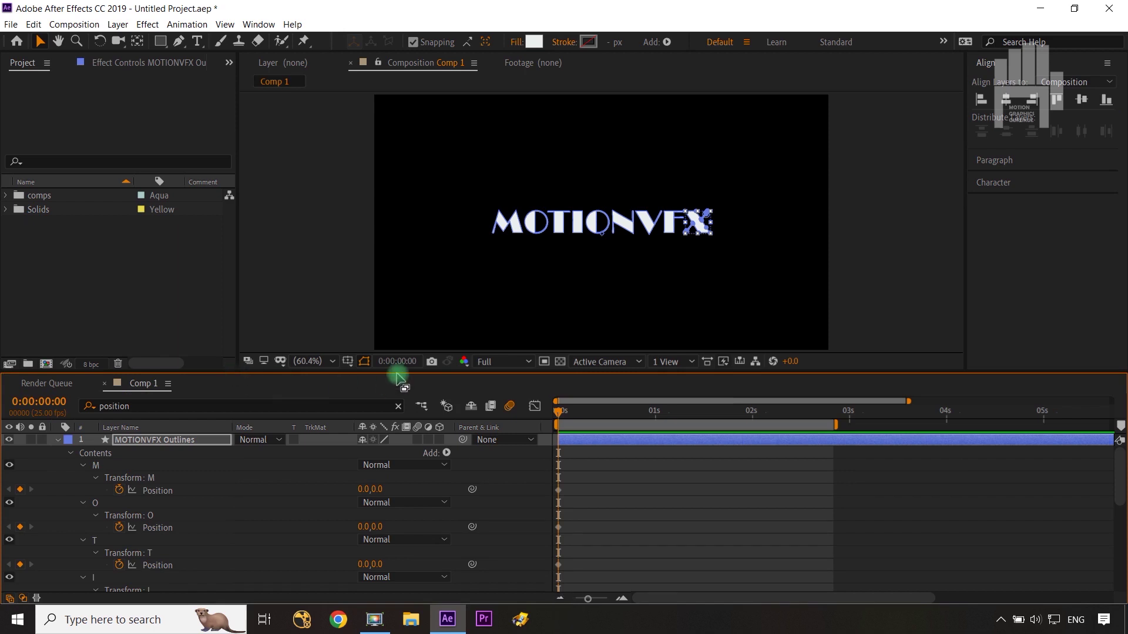
Move every letter's Position keyframe from 0:00 to frame 0:00:00:10.
click(511, 489)
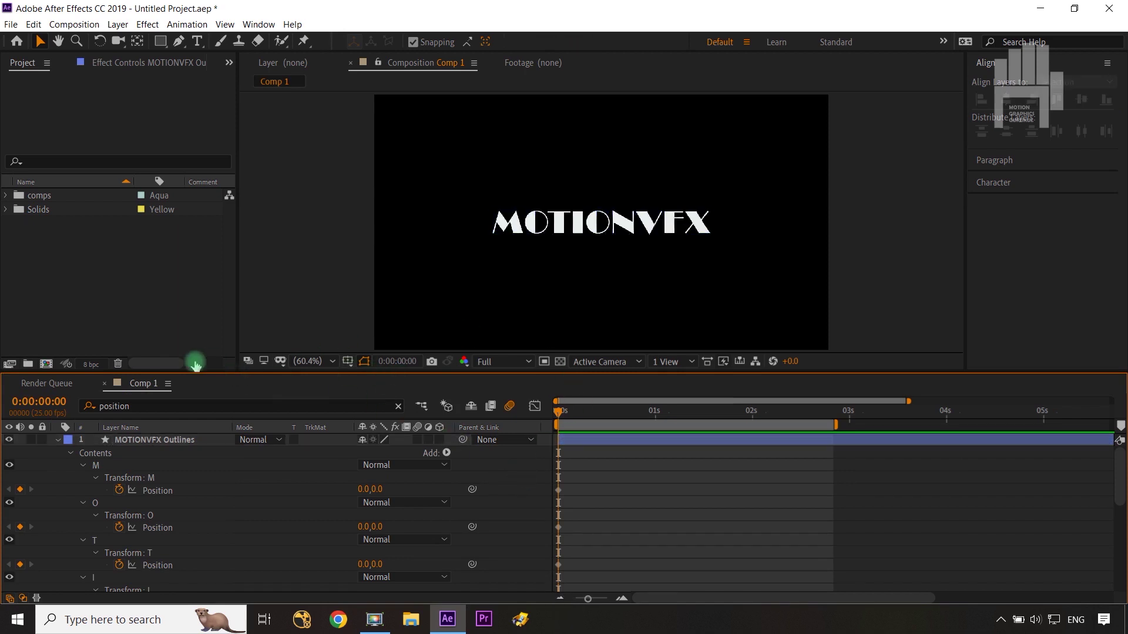
click(204, 442)
key(u)
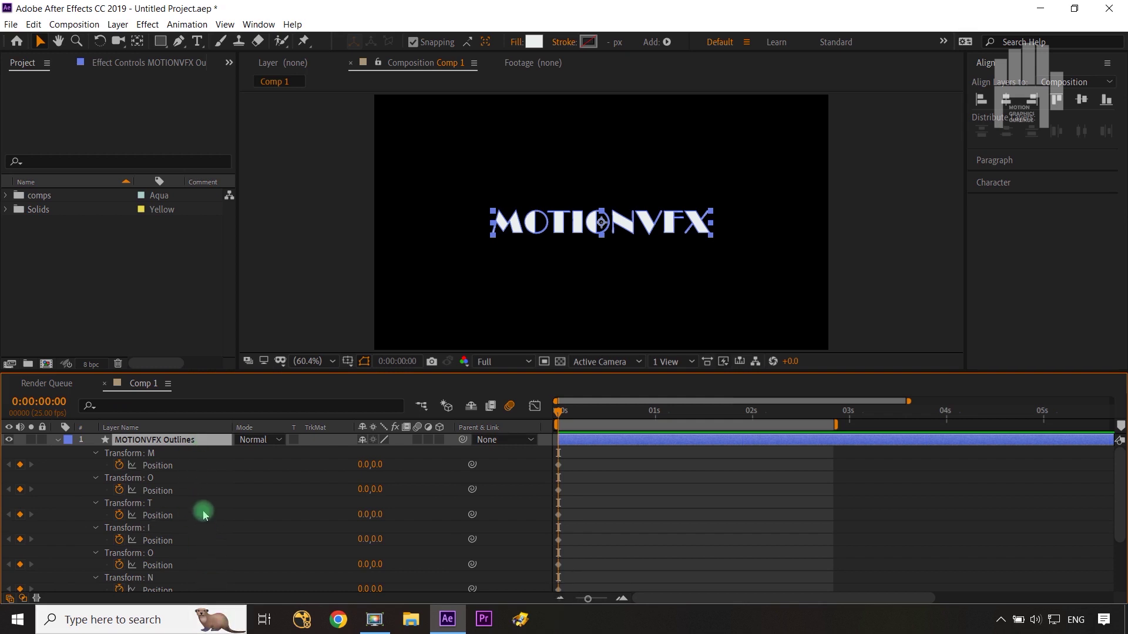
key(shift+Page_Down)
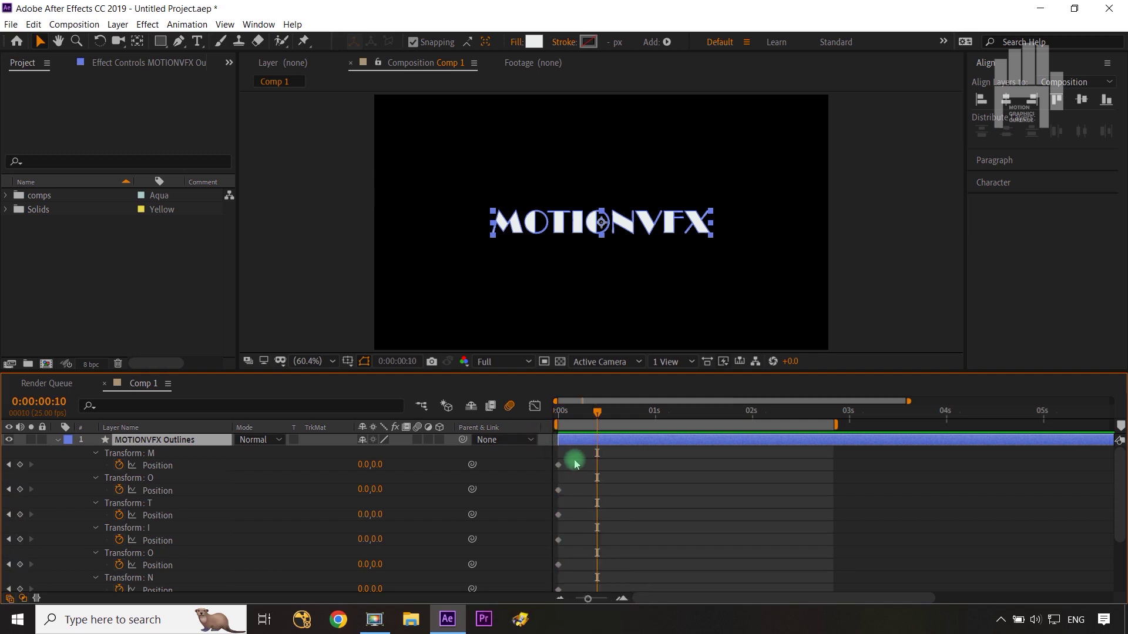
drag(575, 464, 589, 558)
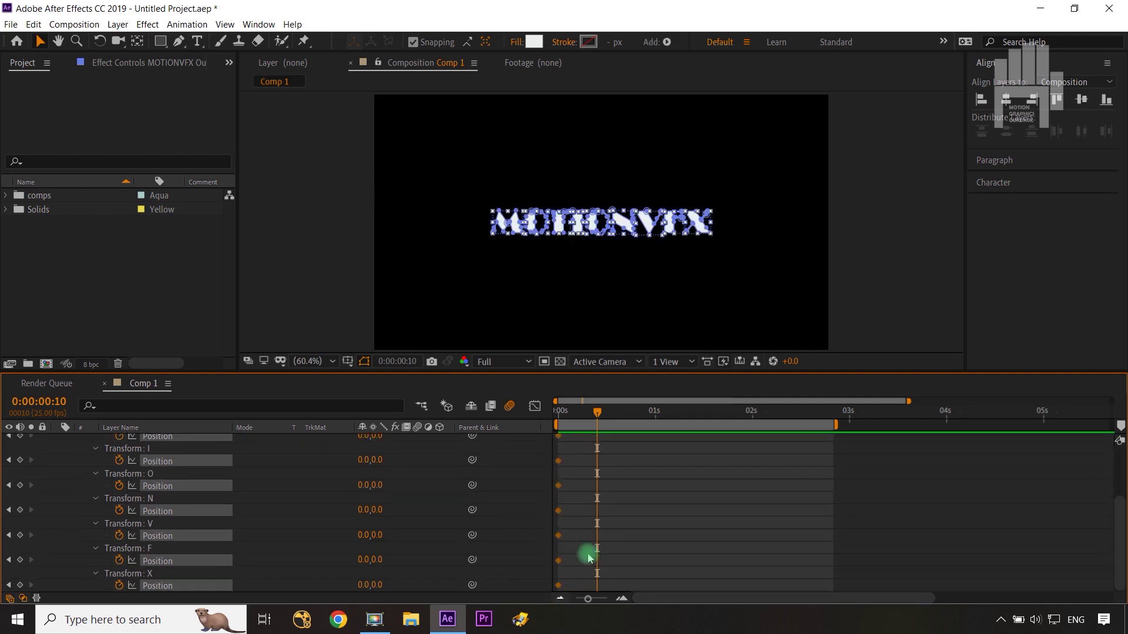
drag(608, 532, 594, 503)
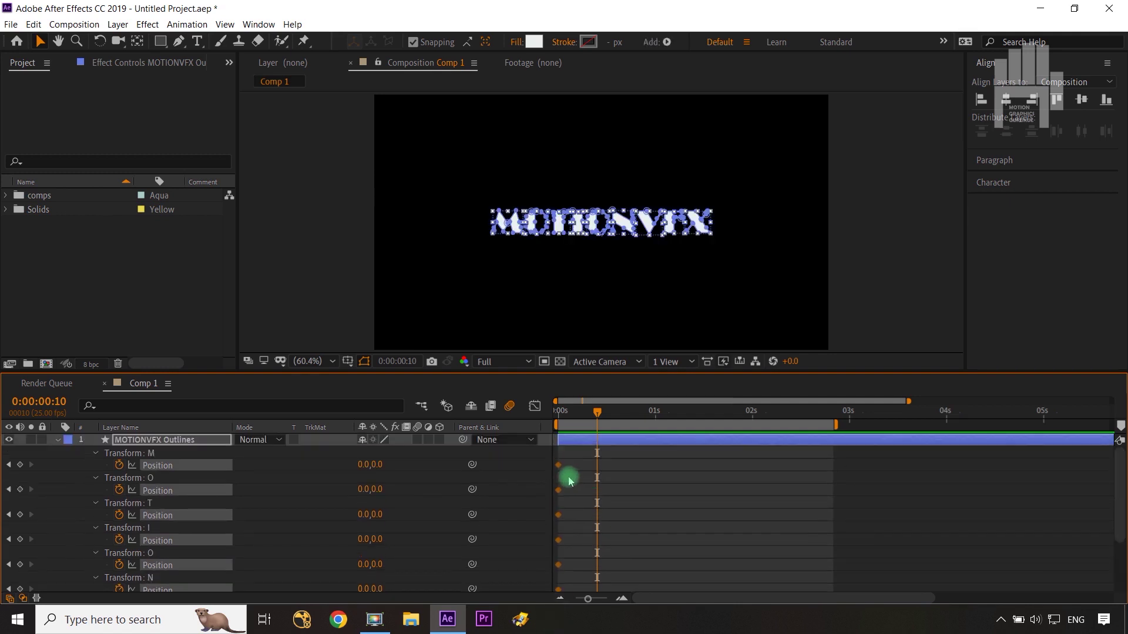
mouse_move(558, 470)
mouse_down()
mouse_move(607, 482)
mouse_move(597, 478)
mouse_up()
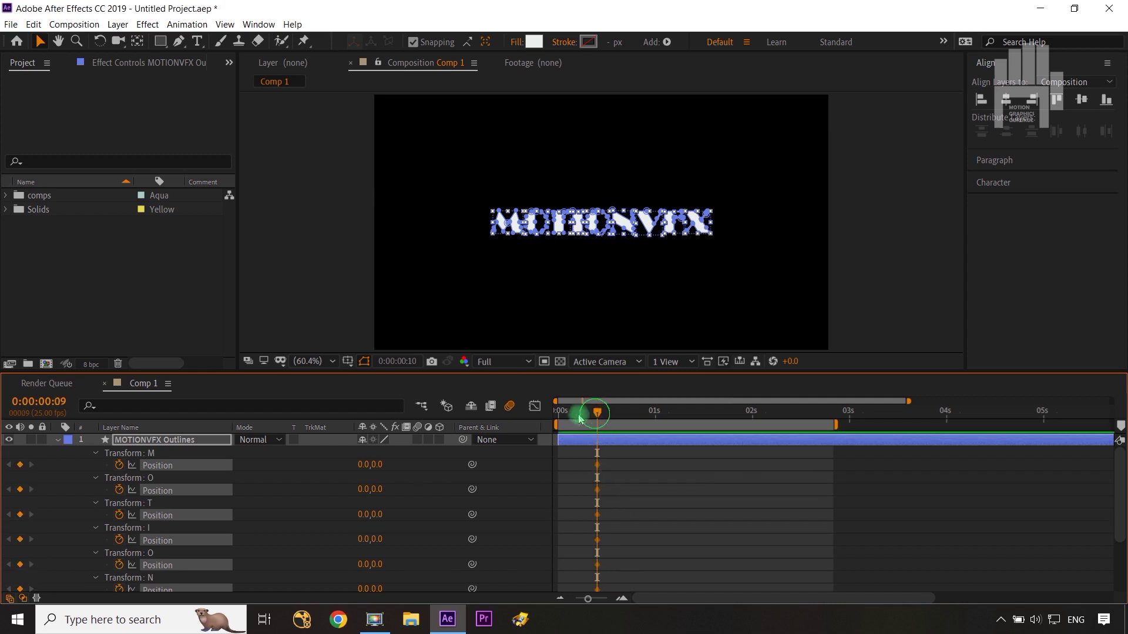
drag(597, 411, 552, 426)
Push the M letter below the frame at 0 seconds and preview it rising into place.
click(502, 466)
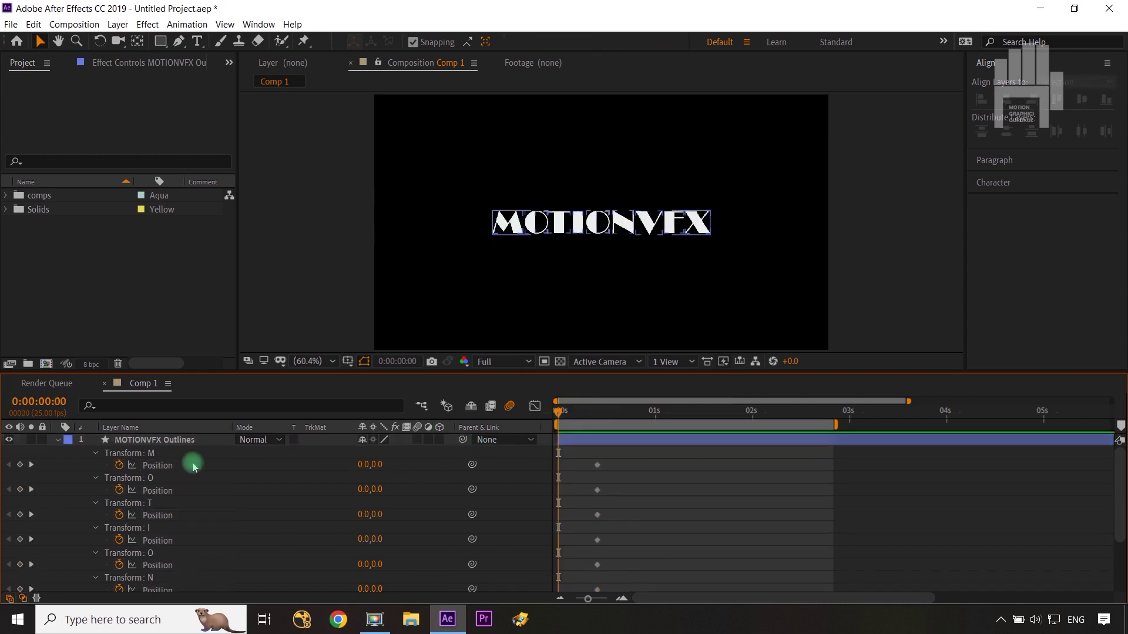
click(174, 464)
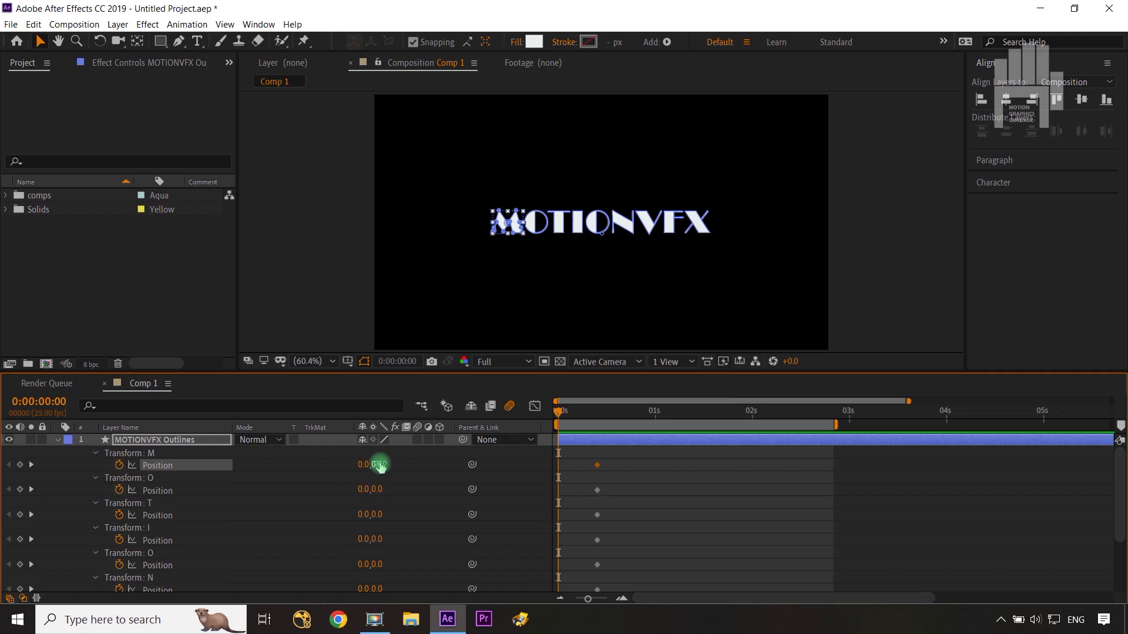
drag(380, 465, 772, 458)
click(577, 473)
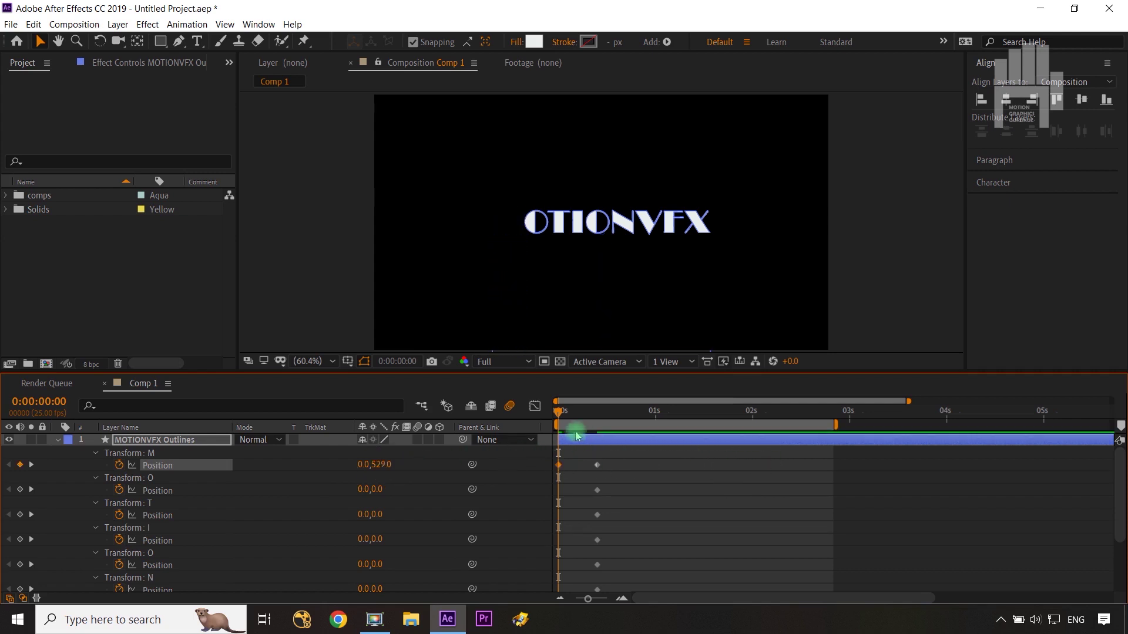
drag(560, 415, 558, 411)
key(ctrl+Right)
key(ctrl+Right)
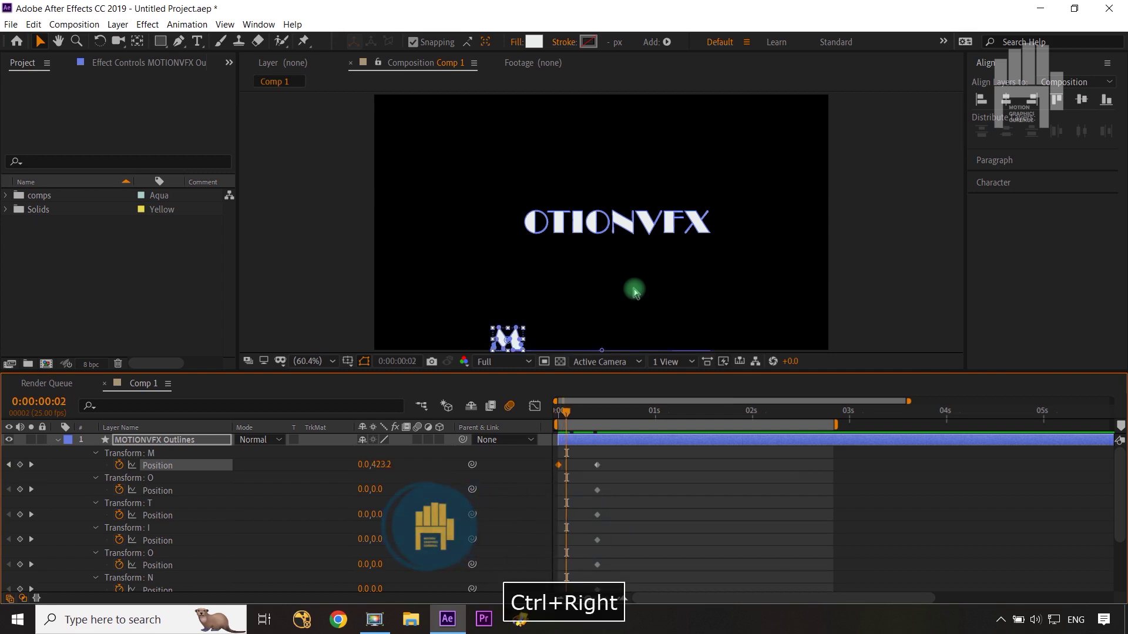
key(ctrl+Right)
key(ctrl+Right)
key(ctrl+Right)
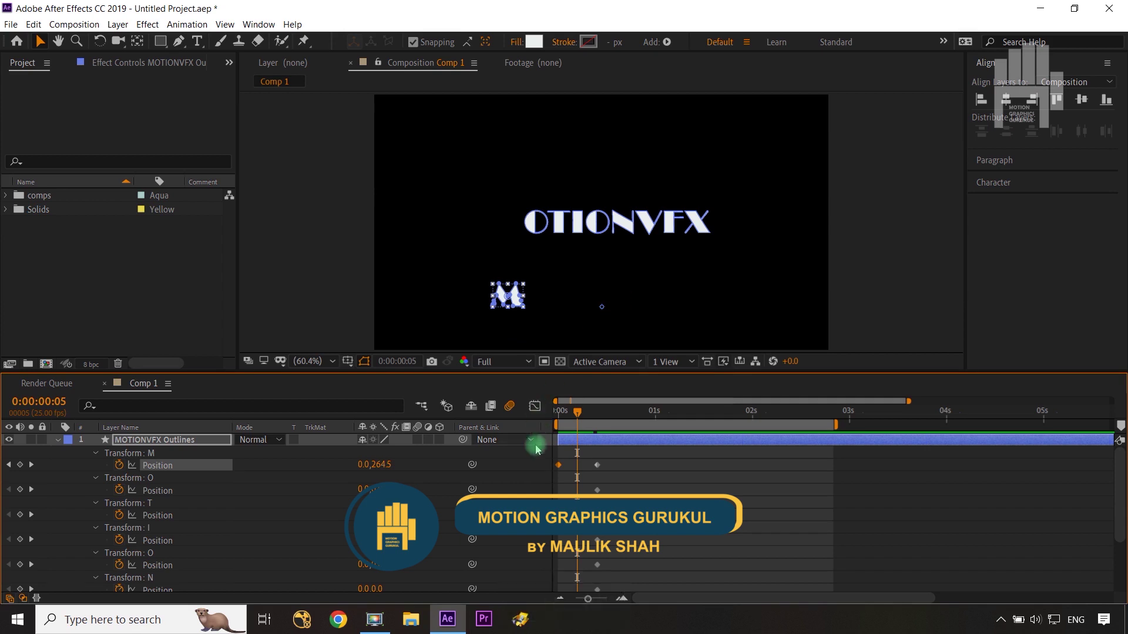
Push the O letter below the frame with a starting Y of 520.
click(156, 490)
drag(378, 489, 769, 465)
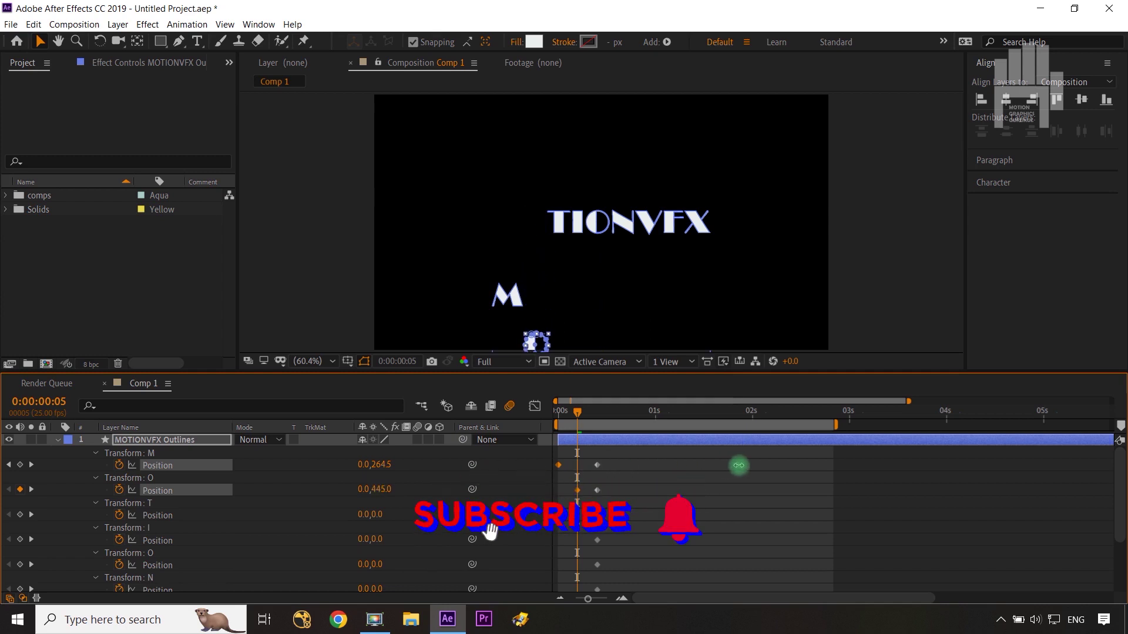
drag(769, 465, 728, 326)
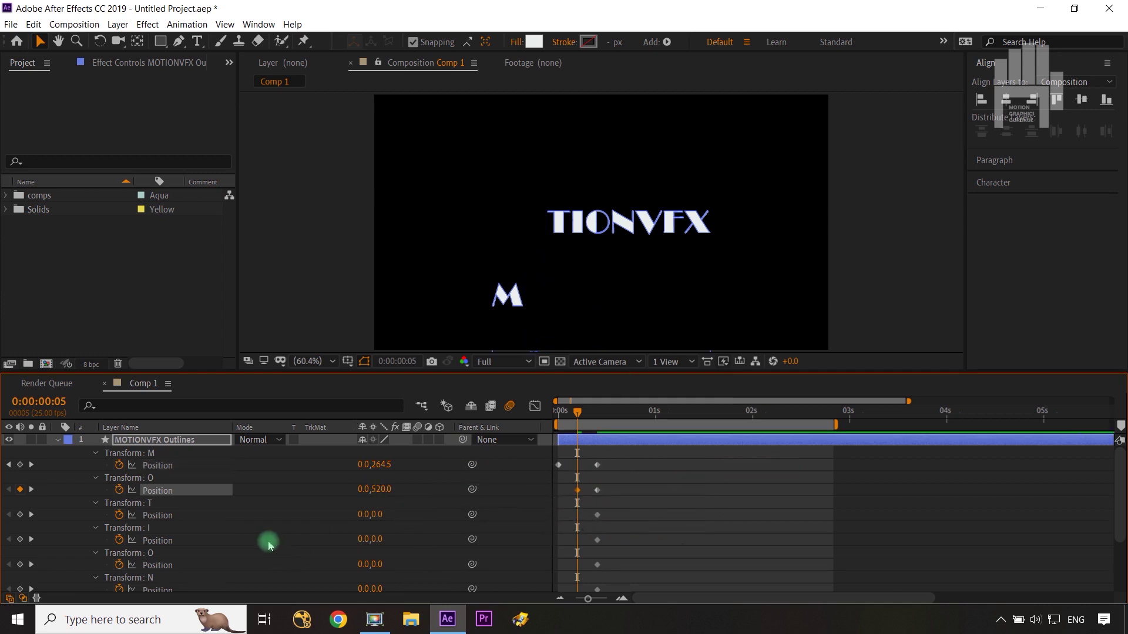
Move the letters' end keyframes to 2 seconds and stagger their start keyframes.
drag(597, 490, 740, 490)
click(791, 488)
key(ctrl+Right)
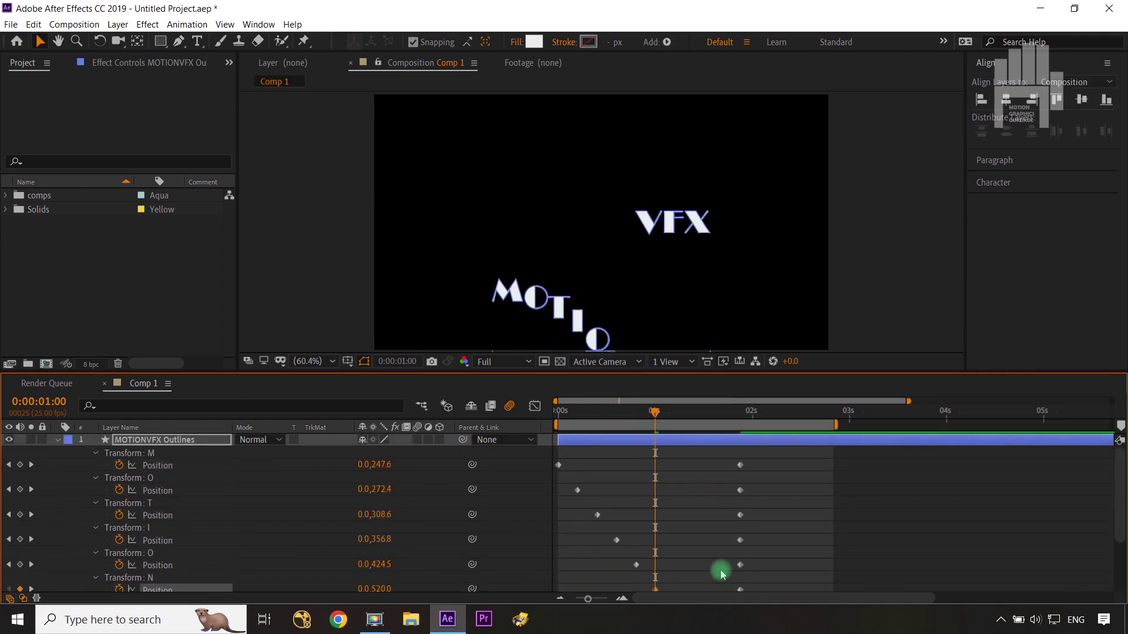
scroll(383, 581, down, 2)
scroll(383, 582, up, 3)
click(558, 418)
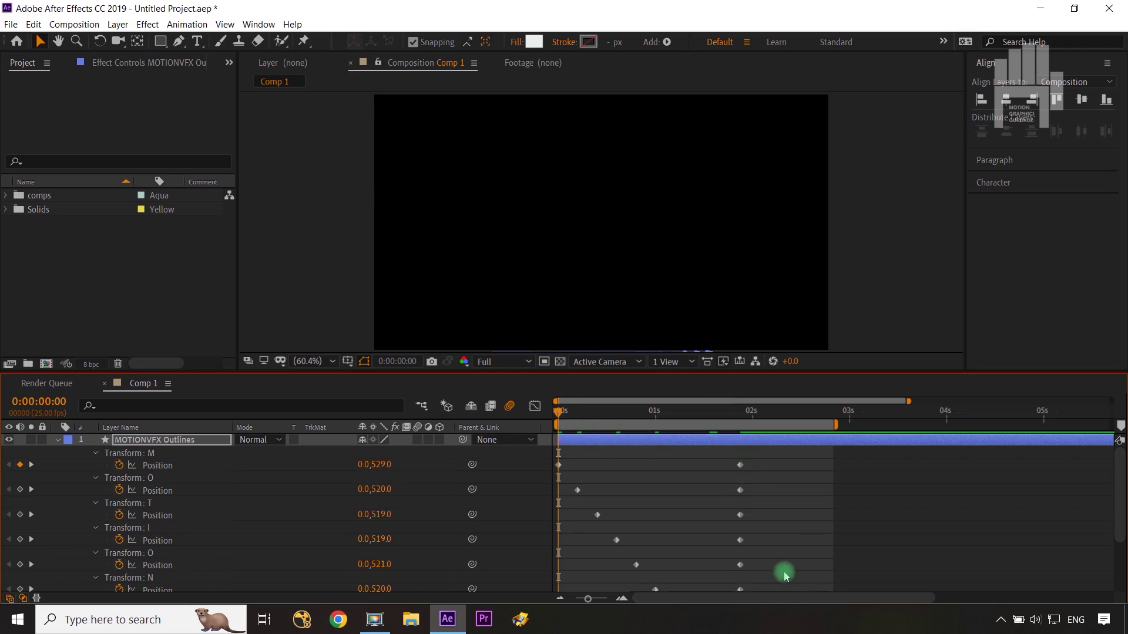
Move the M letter's landing keyframe to 0:00:00:20.
key(shift+Next)
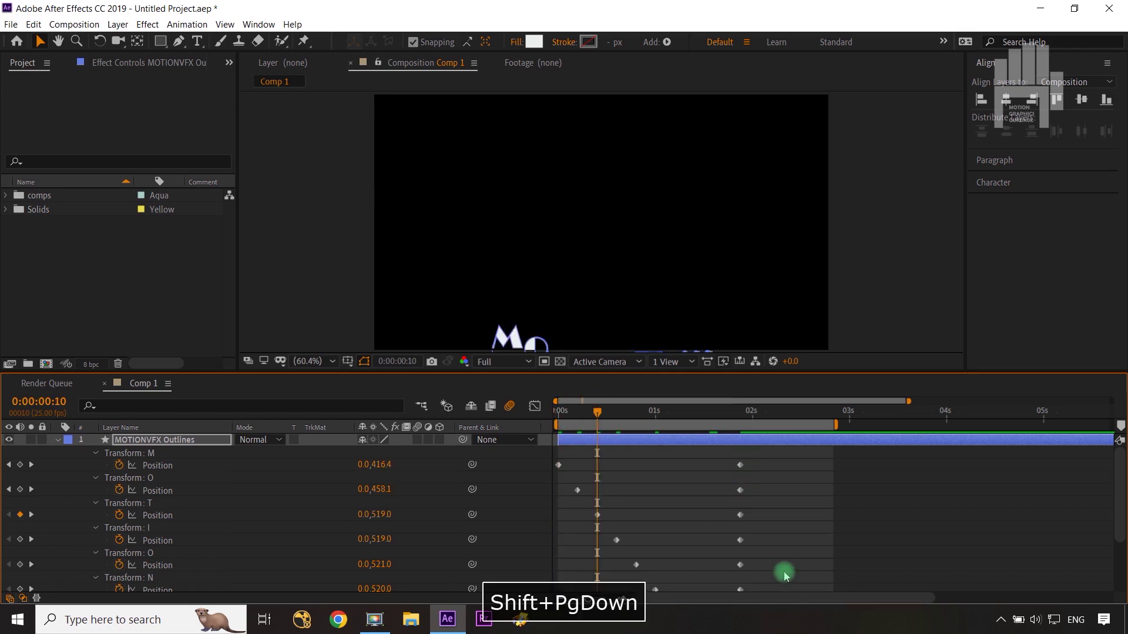
key(shift+Next)
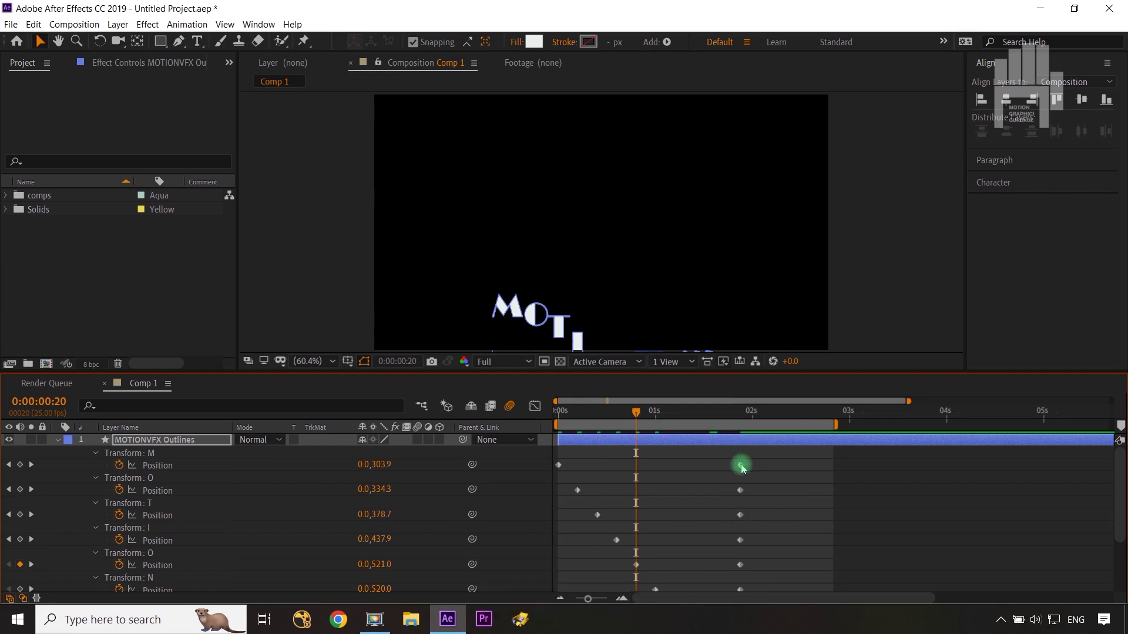
drag(741, 467, 642, 476)
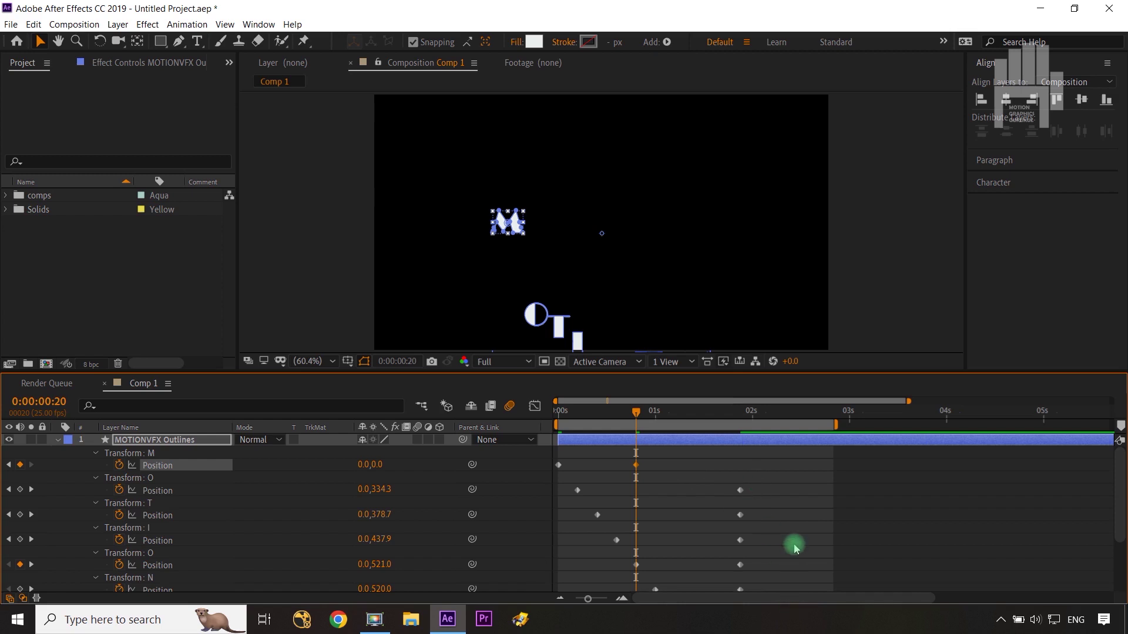
Stagger the remaining letters' landing keyframes a few frames apart, ending at 0:00:02:10.
key(ctrl+Right)
key(ctrl+Right)
key(ctrl+Right)
drag(740, 490, 655, 491)
key(ctrl+Right)
key(ctrl+Right)
key(ctrl+Right)
drag(740, 515, 673, 515)
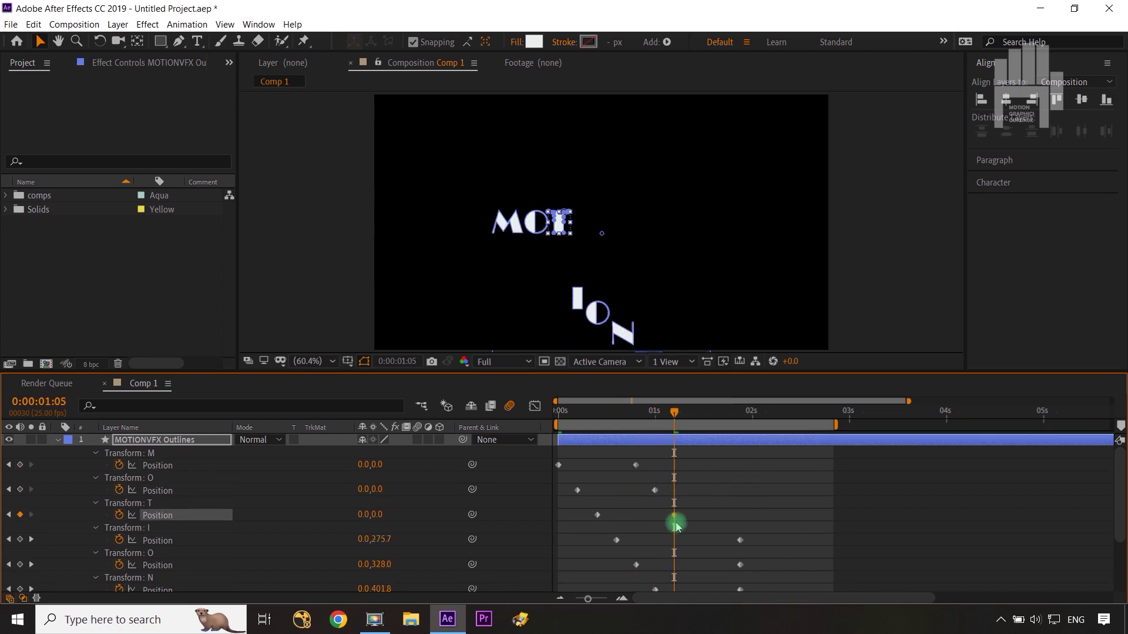
mouse_move(740, 540)
mouse_down()
mouse_move(694, 540)
mouse_move(713, 564)
mouse_move(771, 561)
mouse_move(790, 585)
mouse_up()
scroll(736, 590, down, 3)
key(ctrl+Right)
key(ctrl+Right)
key(ctrl+Right)
key(ctrl+Right)
key(ctrl+Right)
key(ctrl+Right)
key(ctrl+Right)
key(ctrl+Right)
key(ctrl+Right)
scroll(814, 549, up, 3)
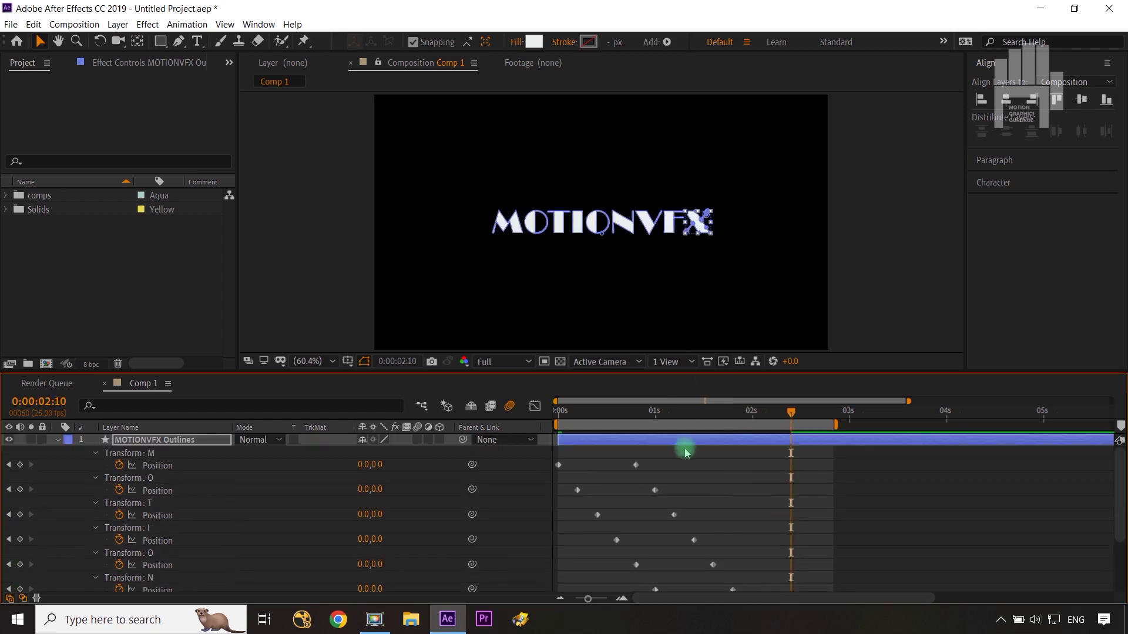
scroll(685, 452, down, 3)
scroll(699, 504, up, 3)
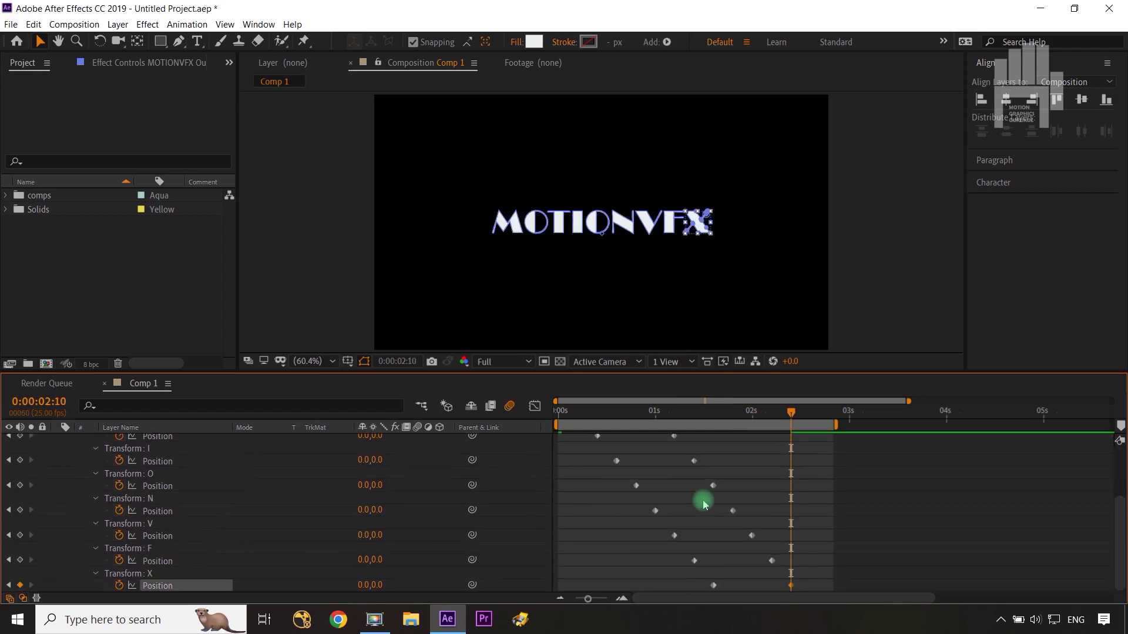
Apply Easy Ease to all letters' Position keyframes and reshape their speed curves in the Graph Editor.
drag(863, 457, 555, 587)
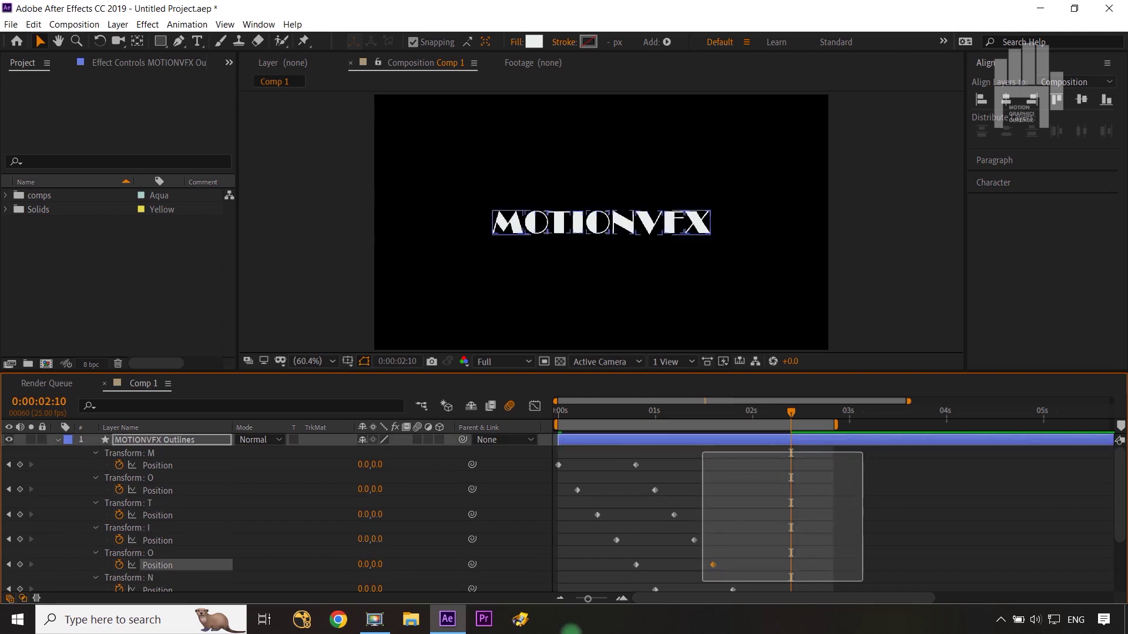
key(F9)
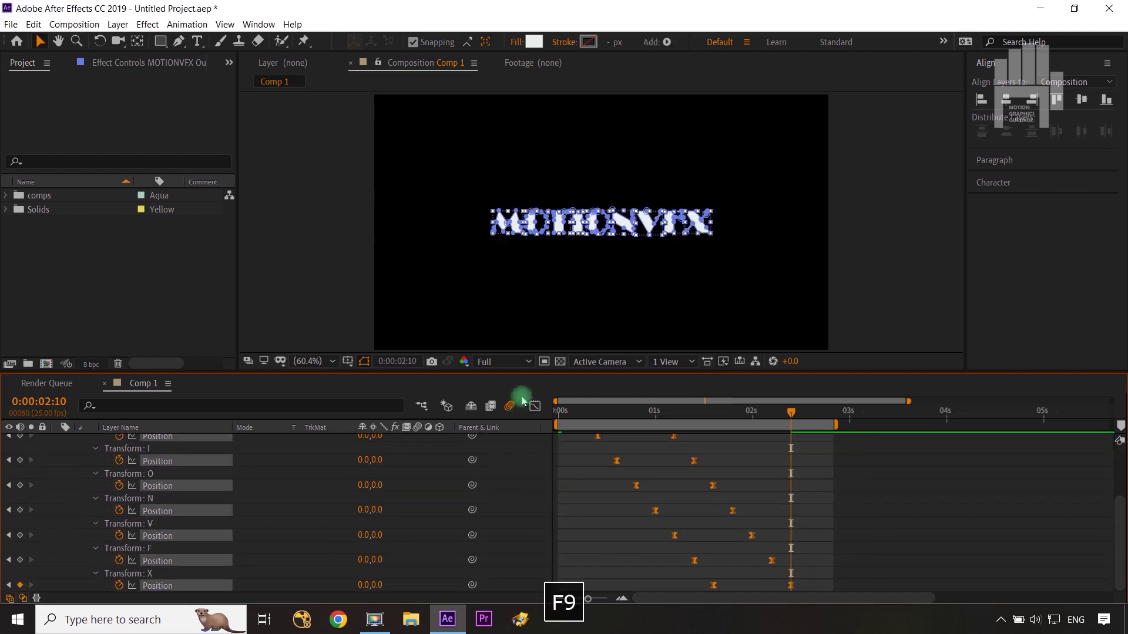
click(535, 406)
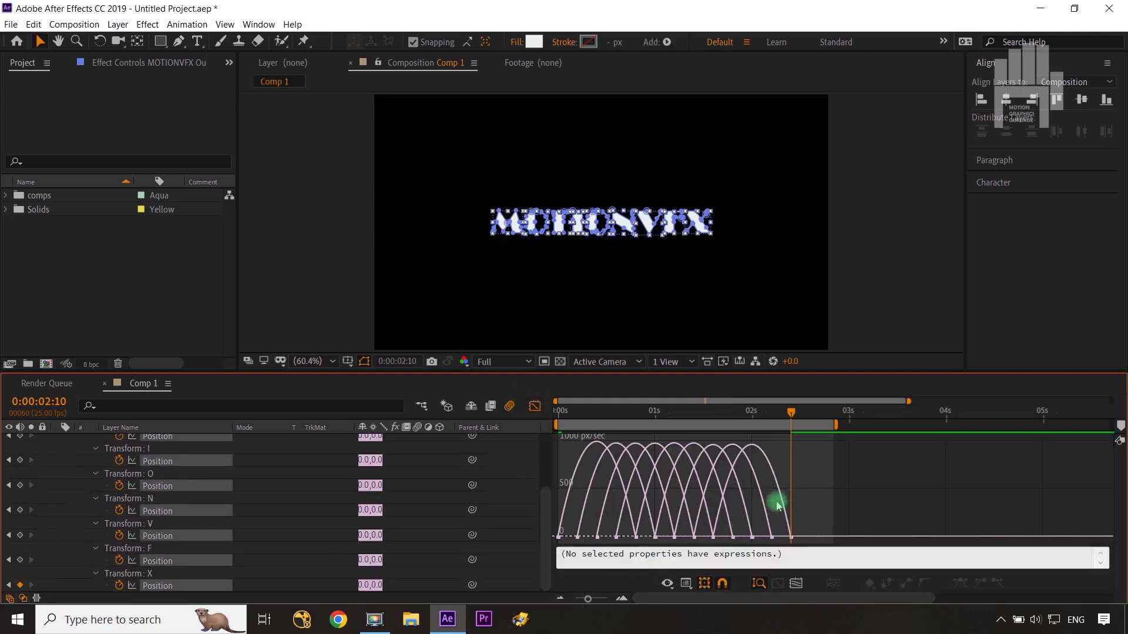
mouse_move(834, 479)
mouse_down()
mouse_move(580, 554)
mouse_move(674, 536)
mouse_up()
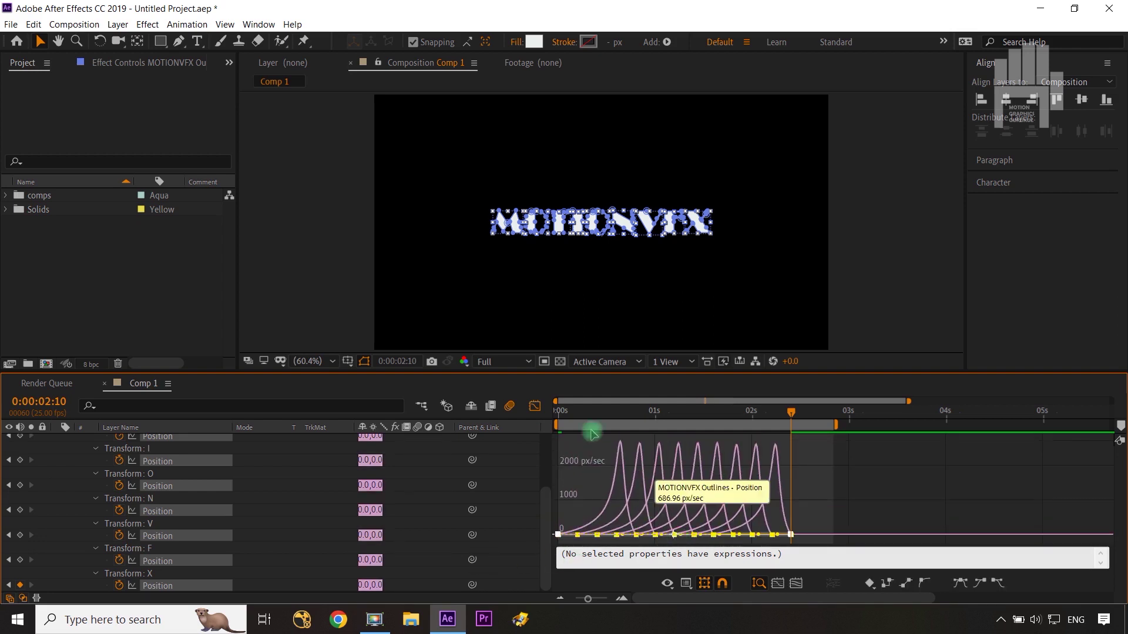
click(534, 406)
scroll(67, 455, up, 3)
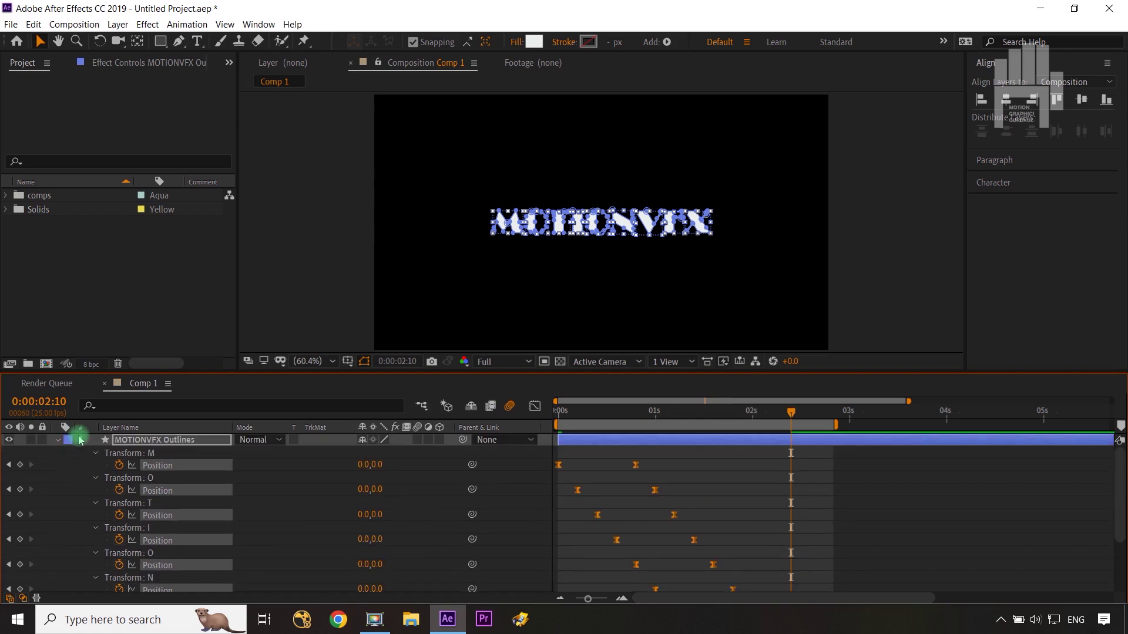
click(56, 440)
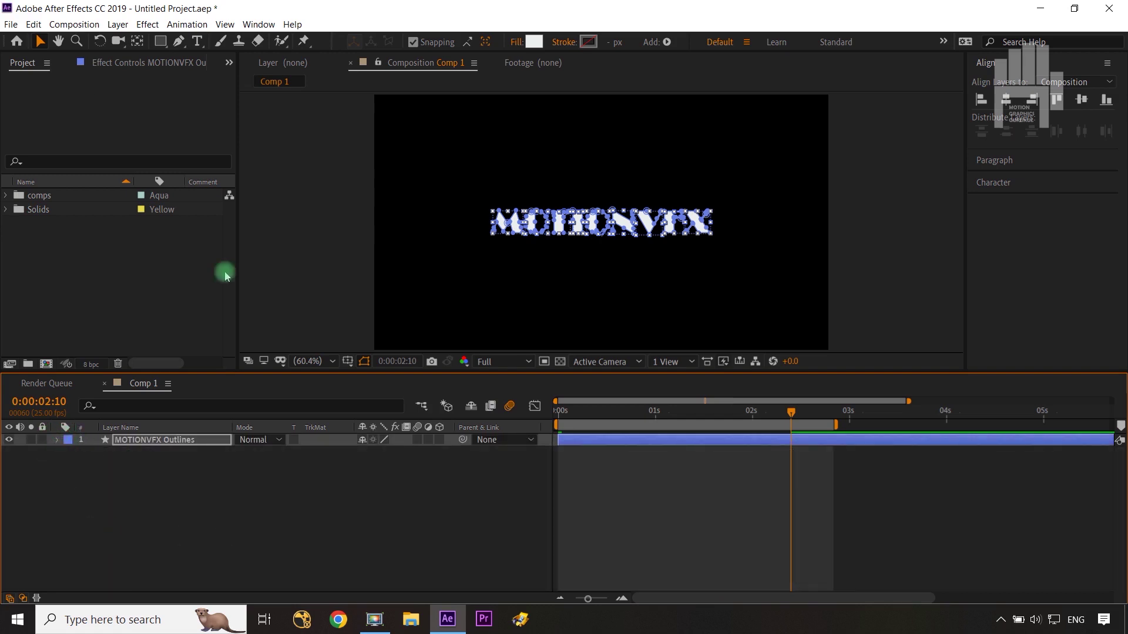
Add a Scale keyframe at 0 seconds on the MOTIONVFX Outlines layer.
click(441, 549)
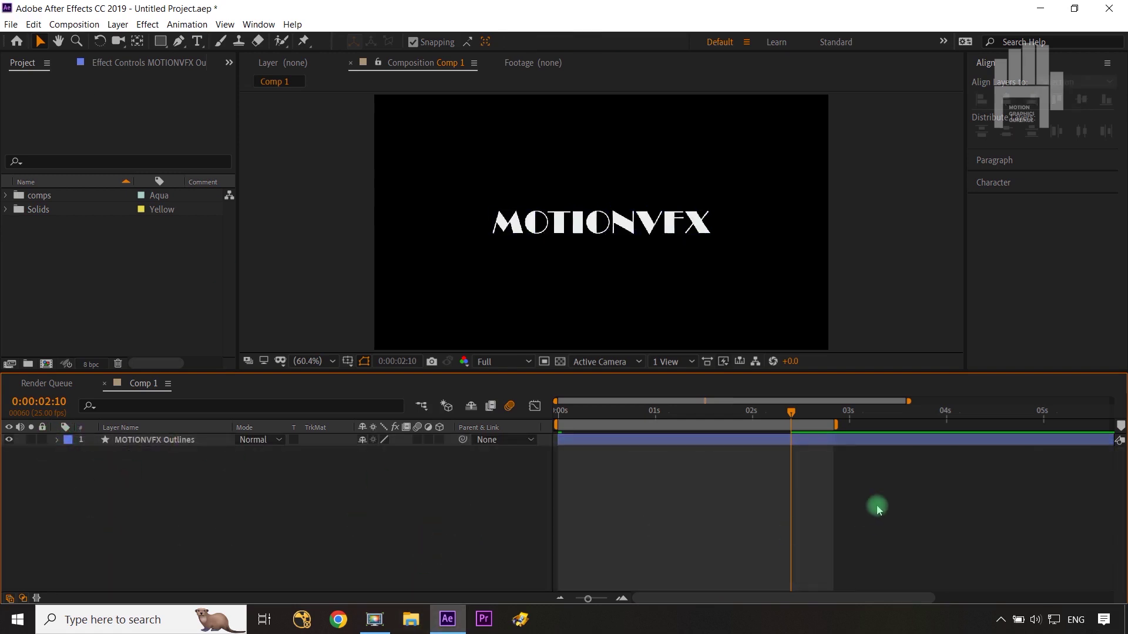
mouse_move(796, 419)
mouse_down()
mouse_move(683, 443)
mouse_move(556, 447)
mouse_up()
click(189, 440)
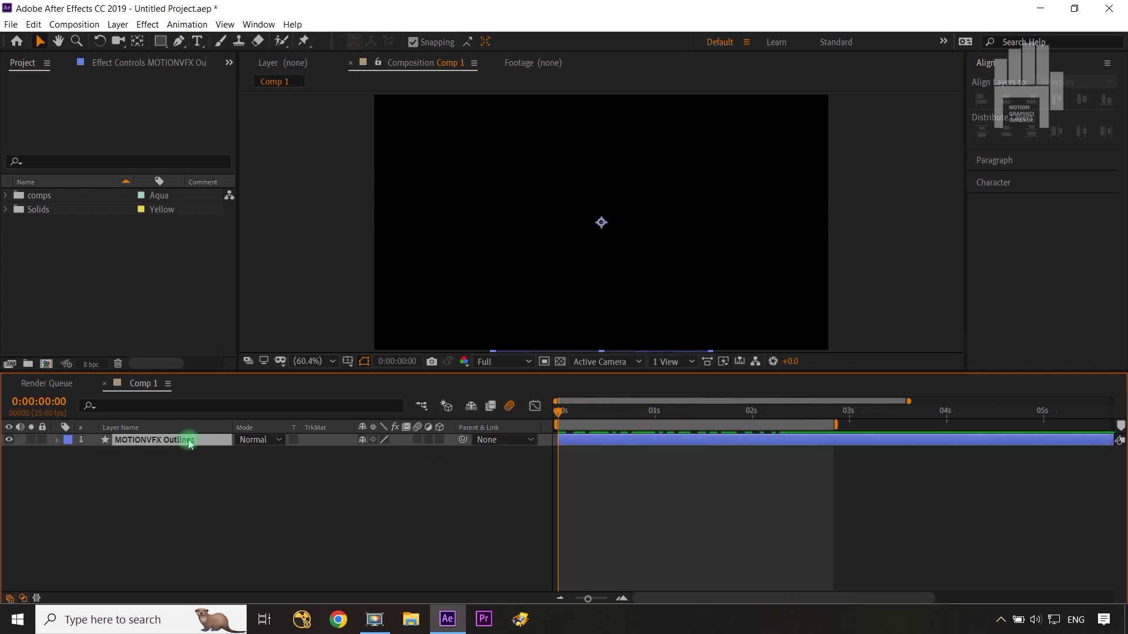
key(s)
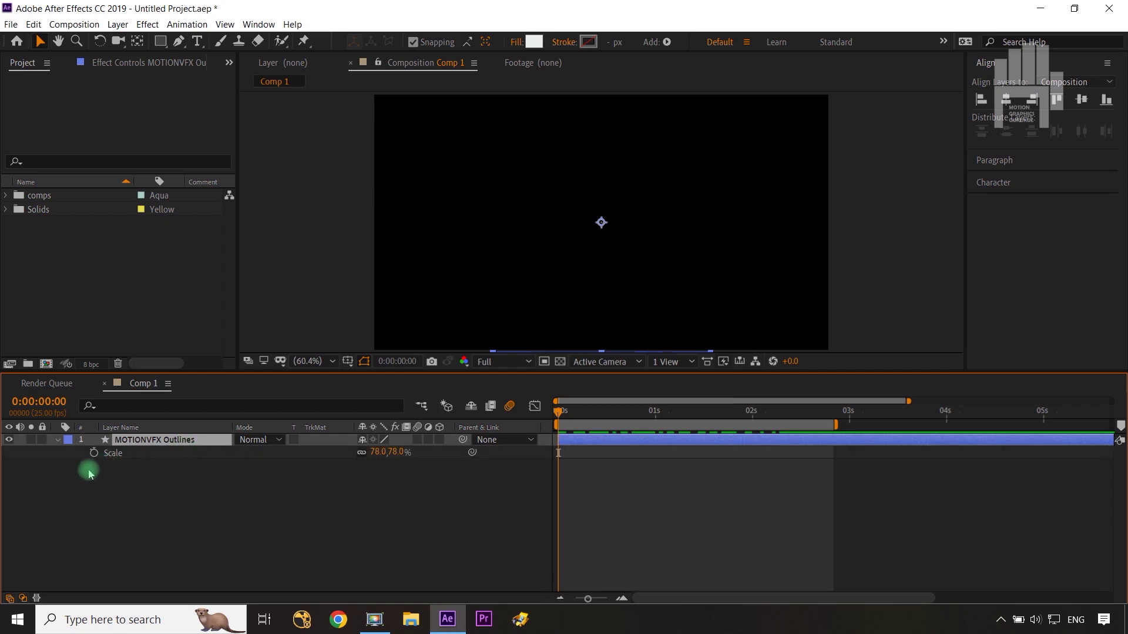
click(94, 454)
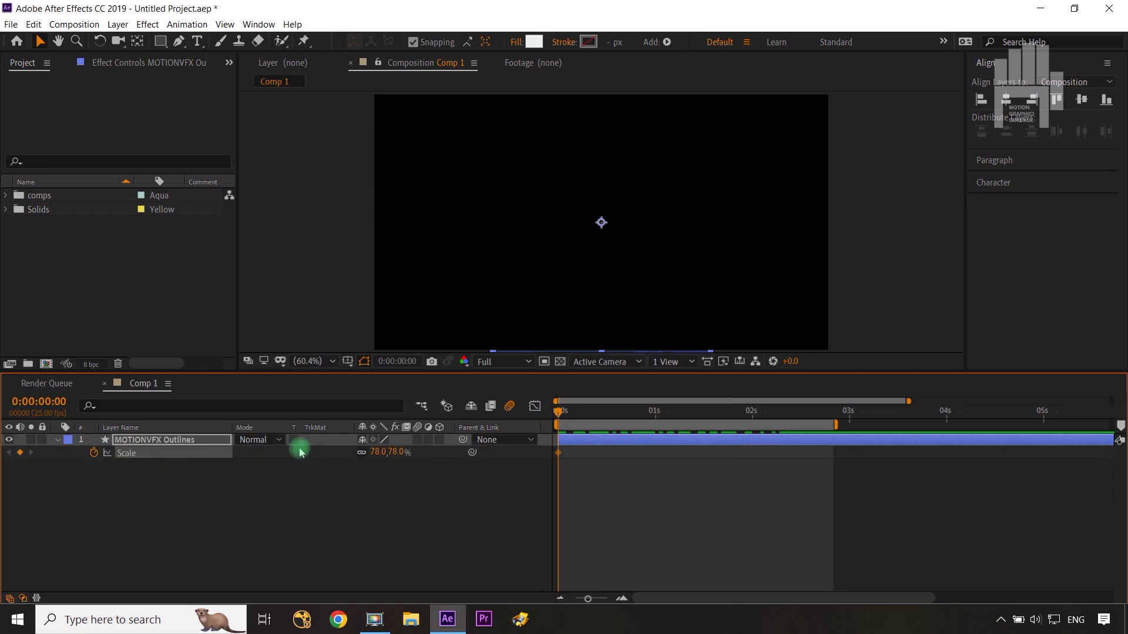
Add a second 78% Scale keyframe at 0:00:02:10.
click(215, 442)
key(u)
scroll(717, 546, down, 5)
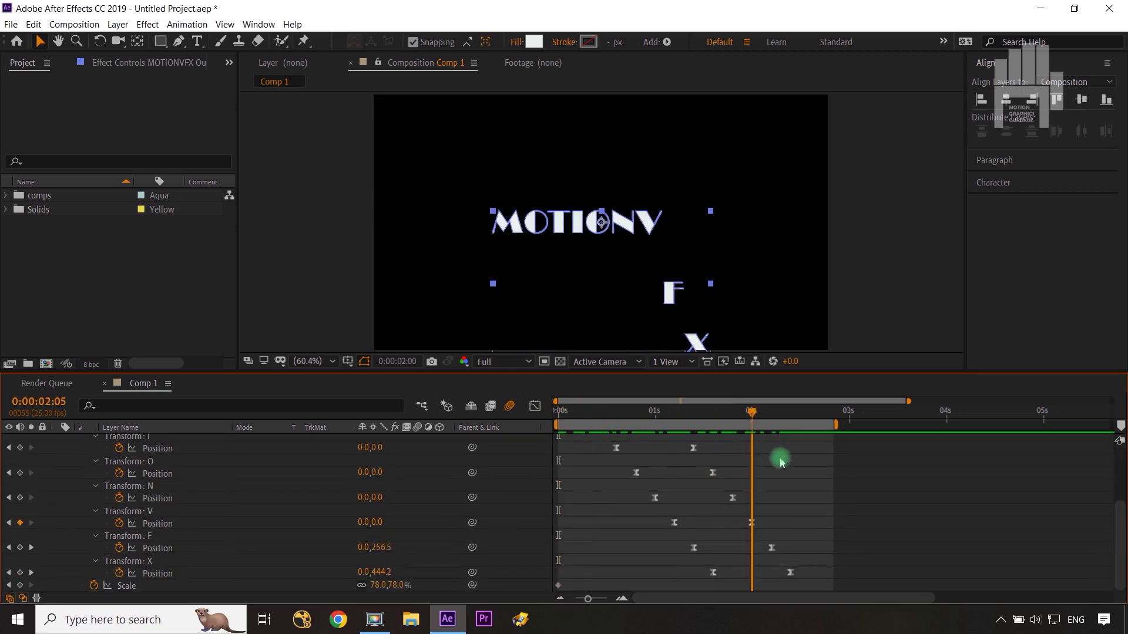
drag(570, 419, 789, 458)
scroll(458, 546, up, 3)
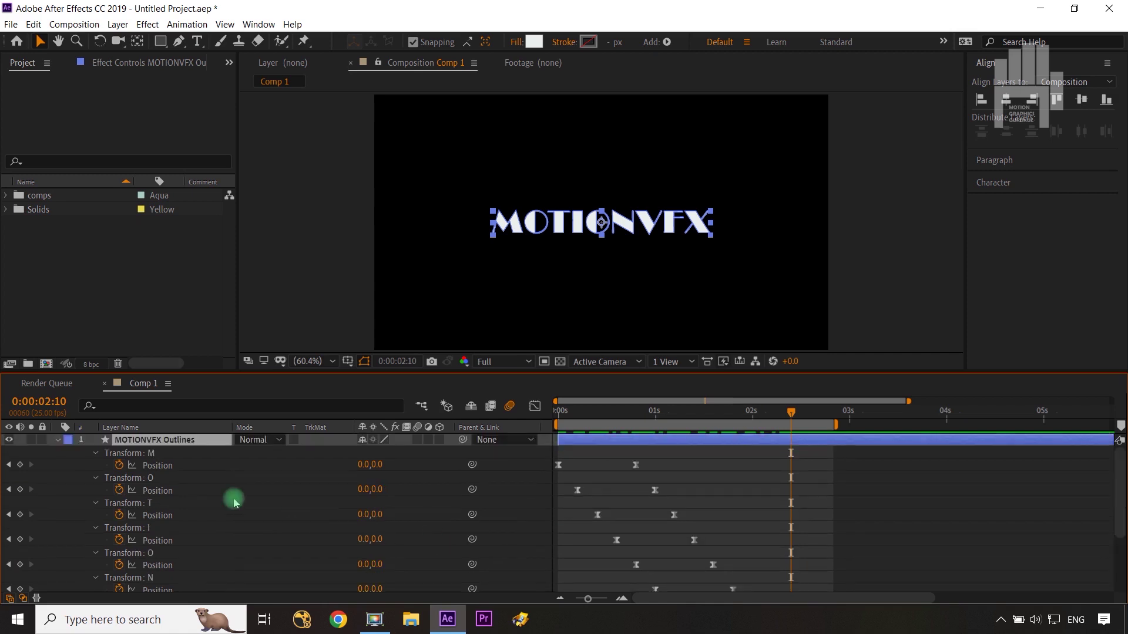
key(s)
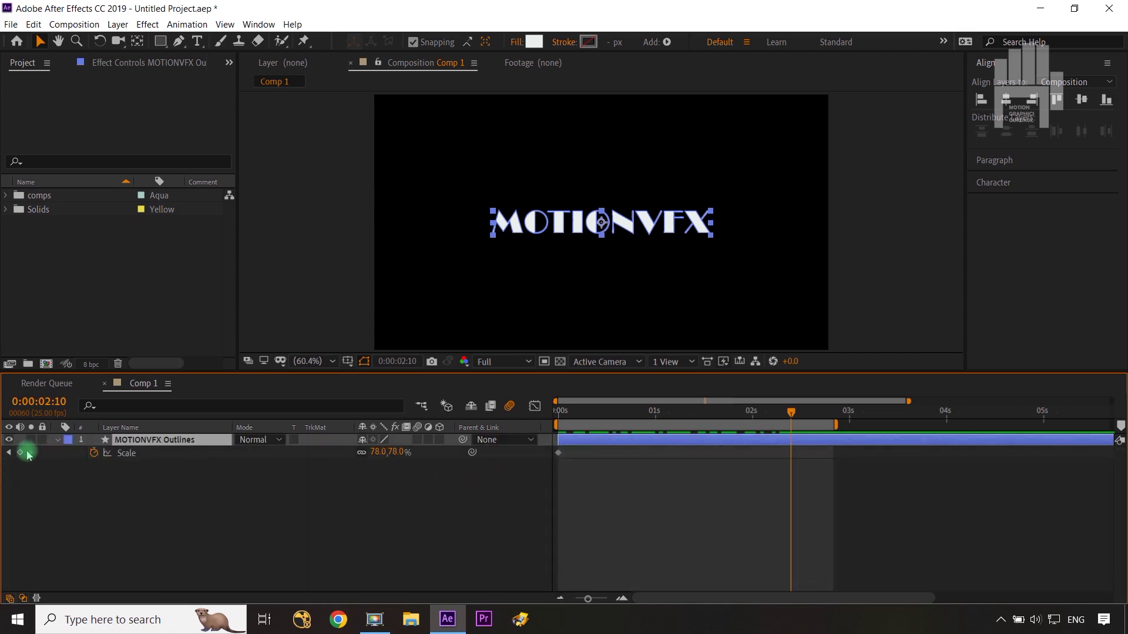
click(27, 454)
Set the first Scale keyframe to 100% and preview the title animating in.
click(9, 452)
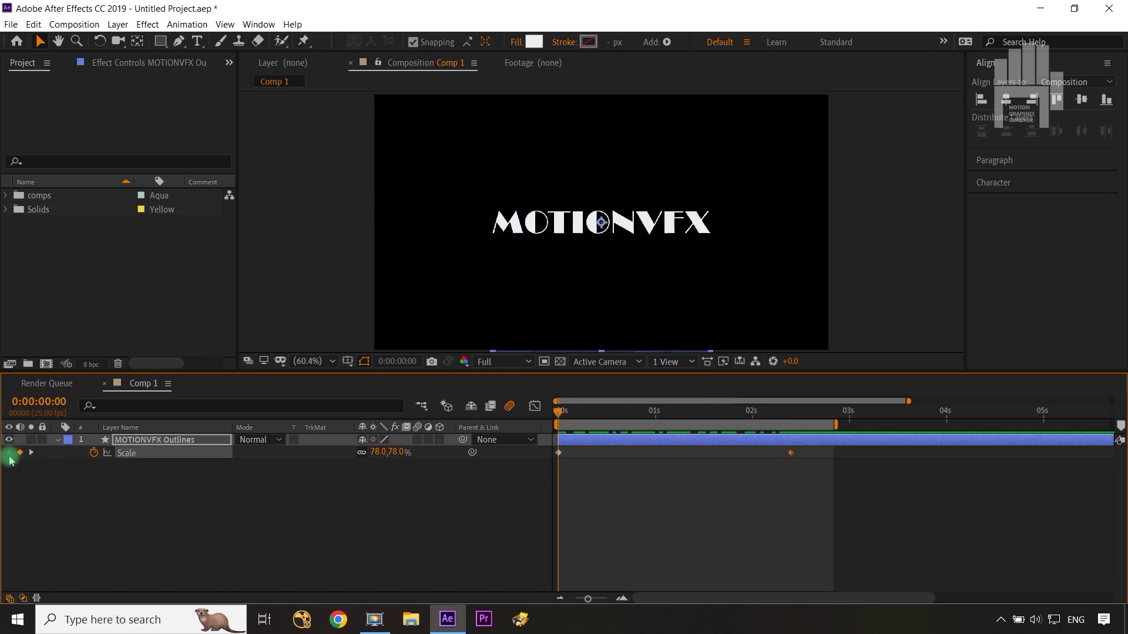
click(400, 453)
text(100)
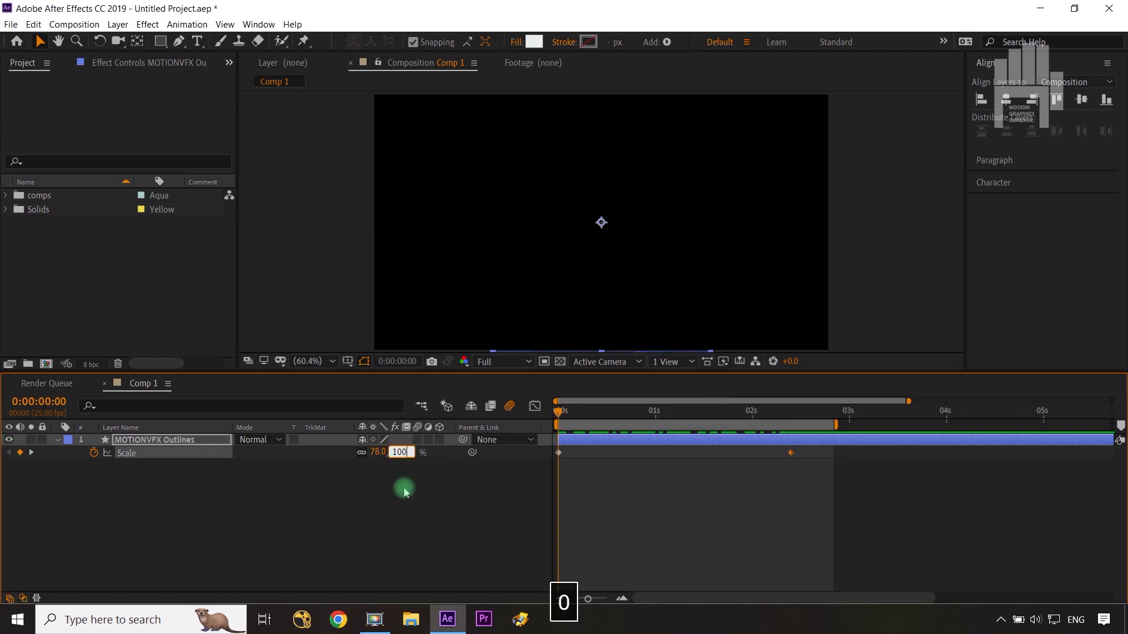
click(404, 492)
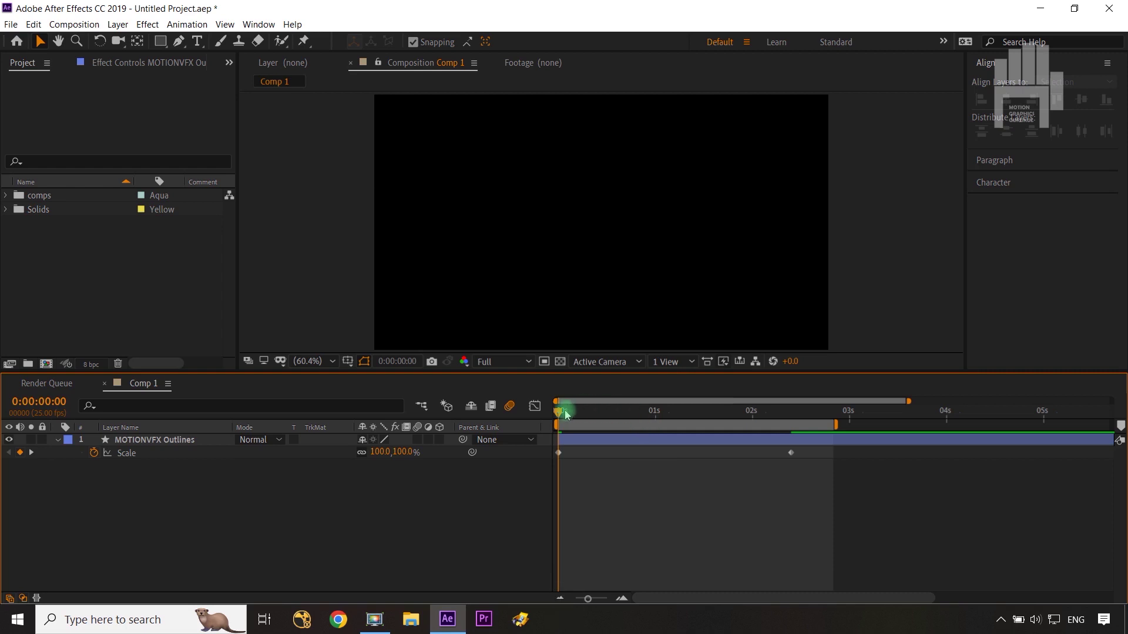
drag(562, 411, 797, 411)
click(814, 452)
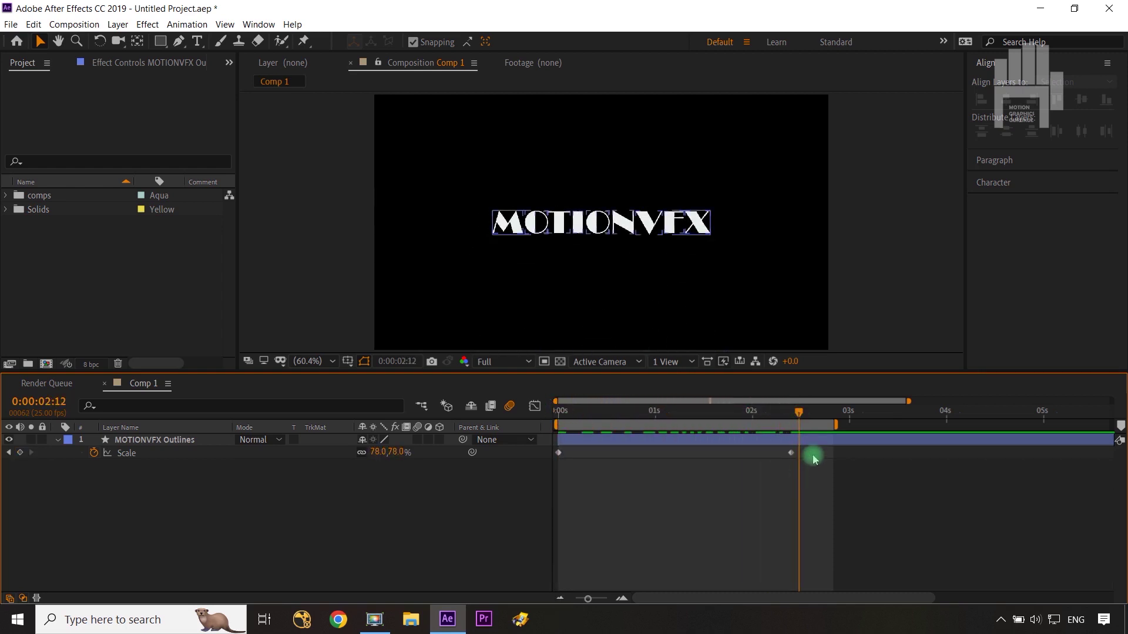
Easy Ease both Scale keyframes and steepen their influence in the Graph Editor.
drag(736, 469, 548, 478)
key(F9)
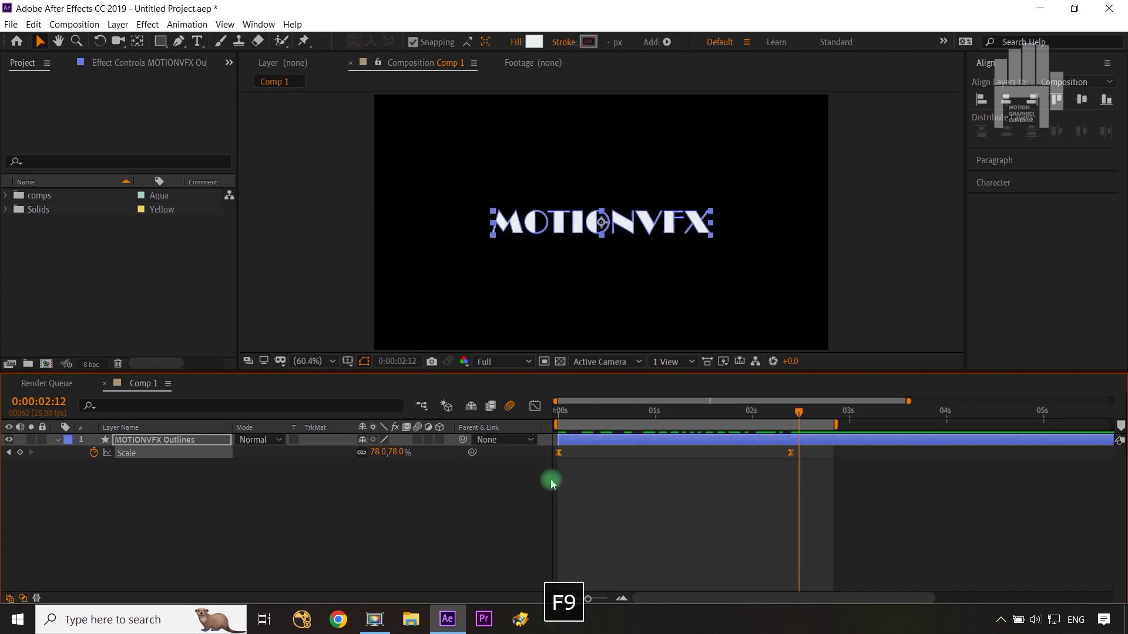
click(528, 409)
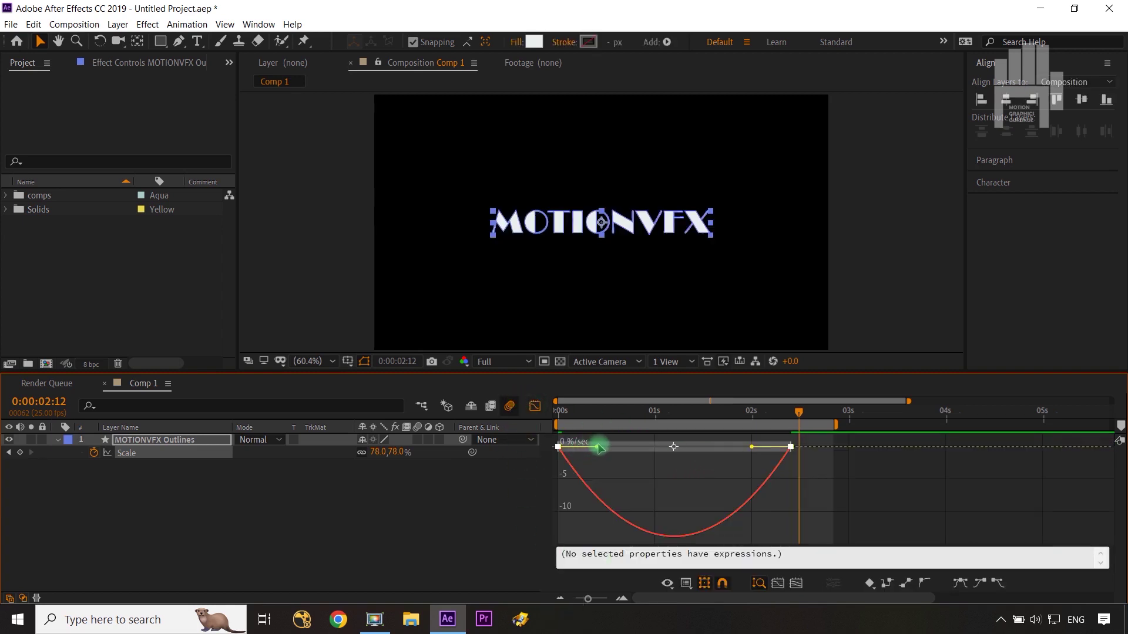
drag(596, 449, 735, 448)
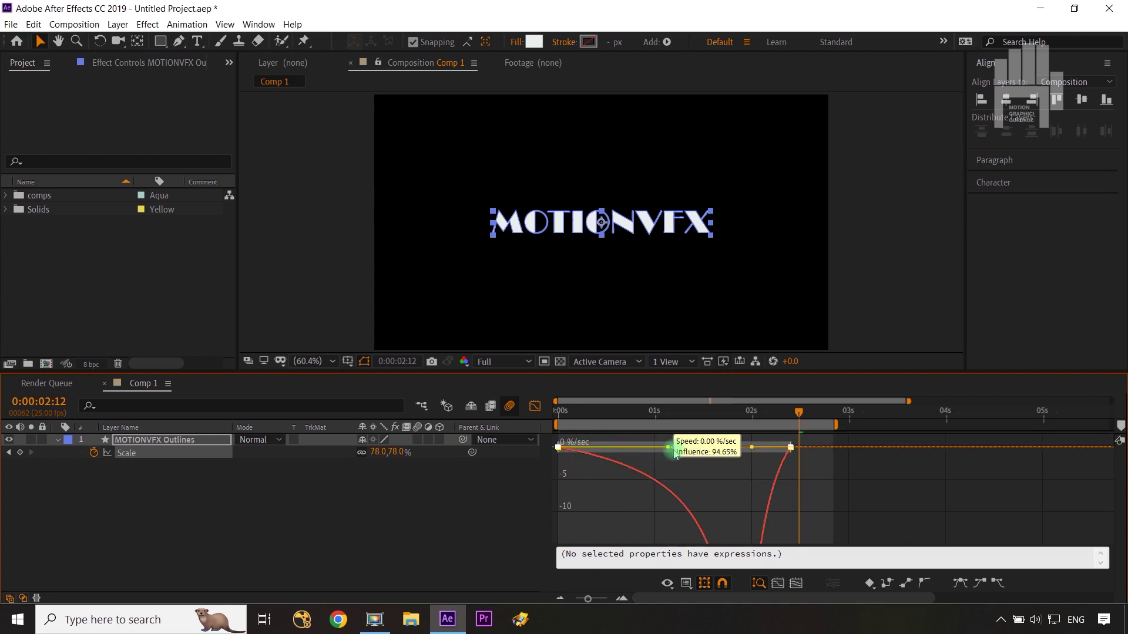
click(531, 409)
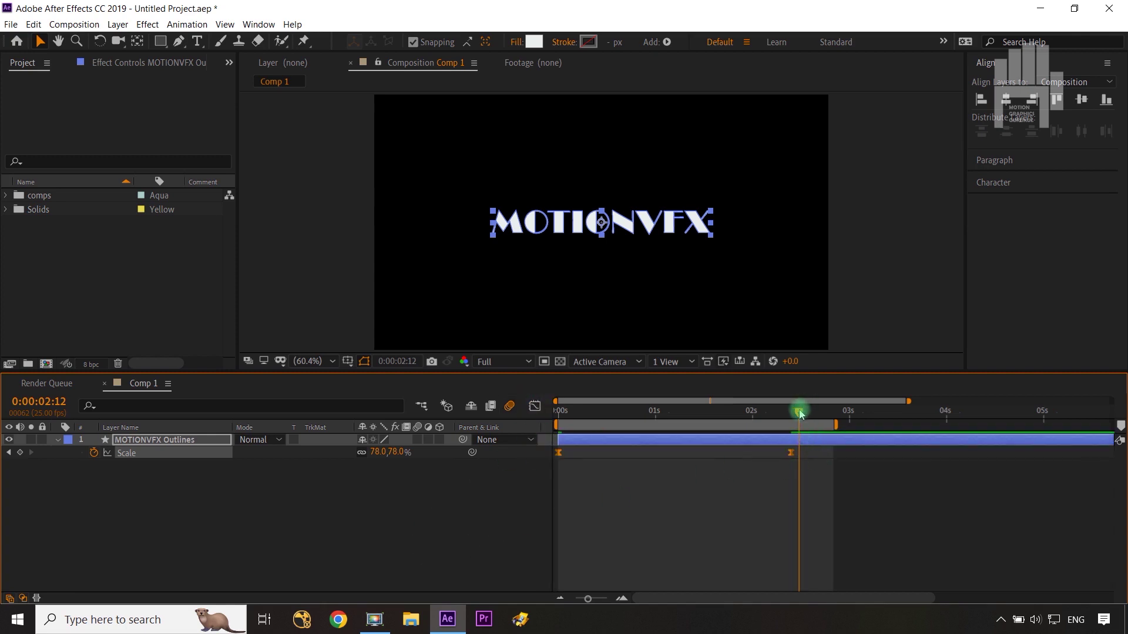
drag(799, 413, 558, 415)
key(shift+Page_Down)
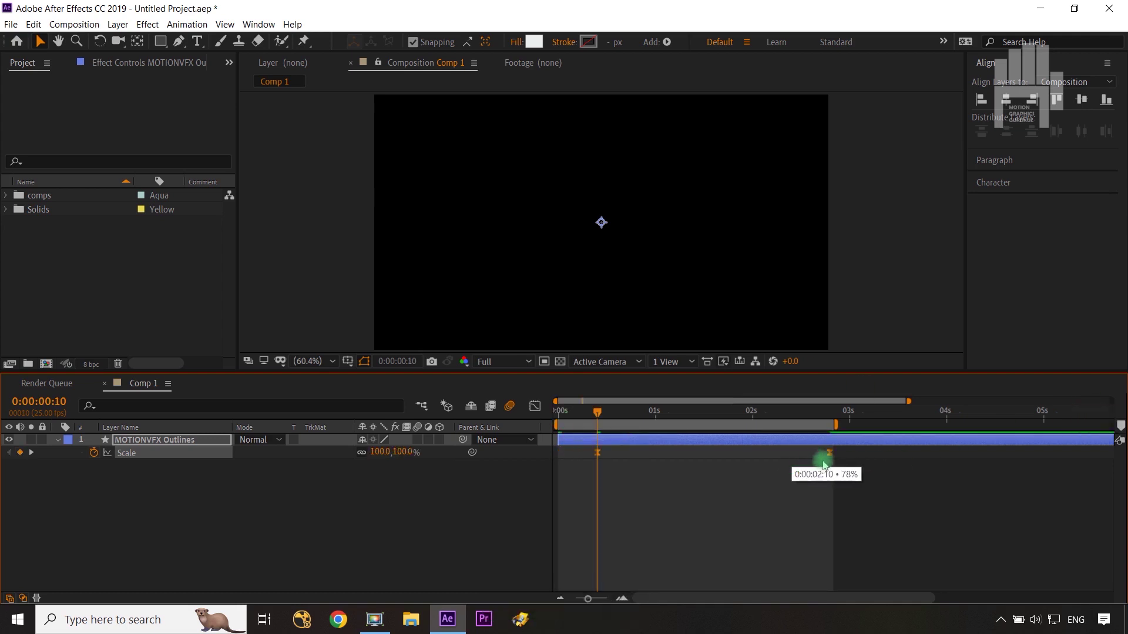
Shift the Scale keyframes later, extend the work area to 4 seconds, and preview to 0:00:02:22.
drag(797, 458, 952, 425)
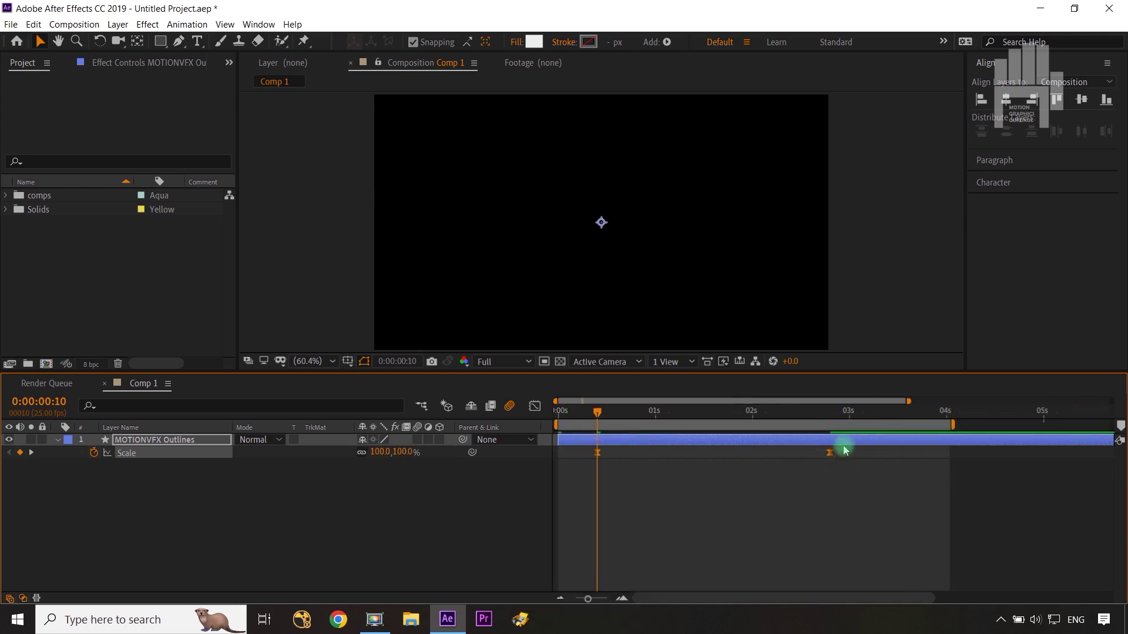
click(487, 512)
drag(607, 415, 690, 425)
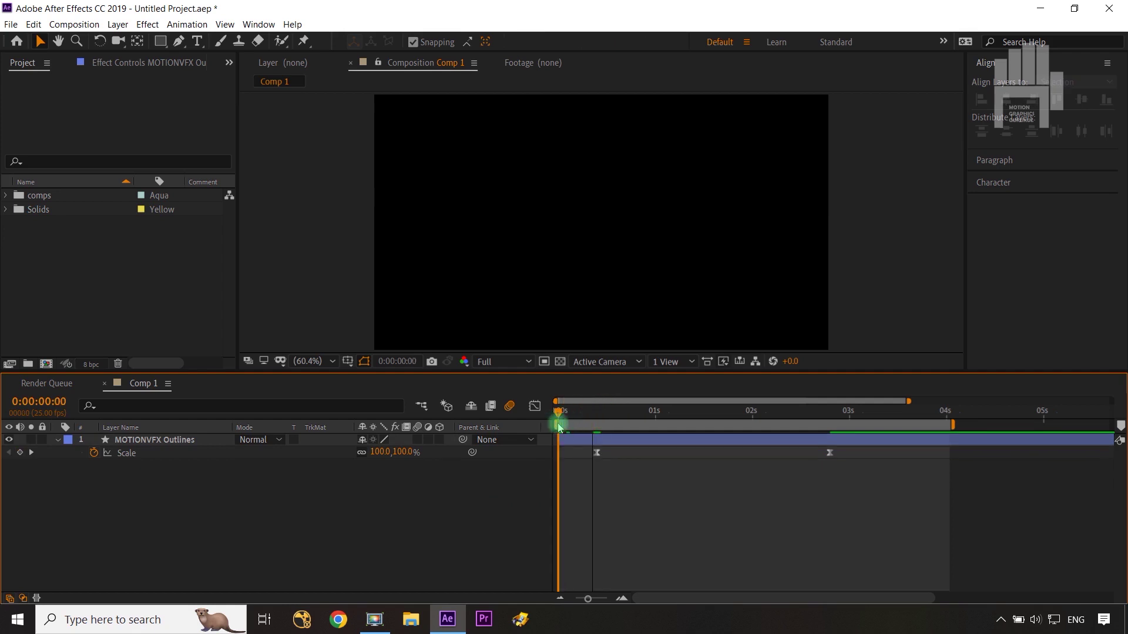
drag(756, 433, 840, 436)
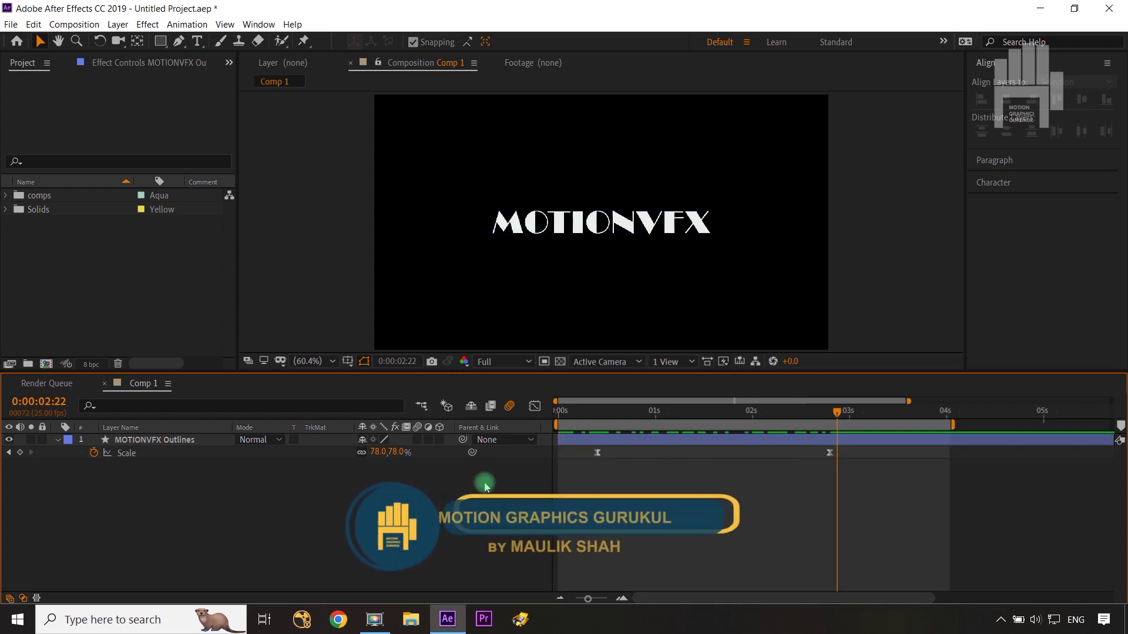
Apply Effect > Time > Echo to the MOTIONVFX Outlines layer.
click(176, 440)
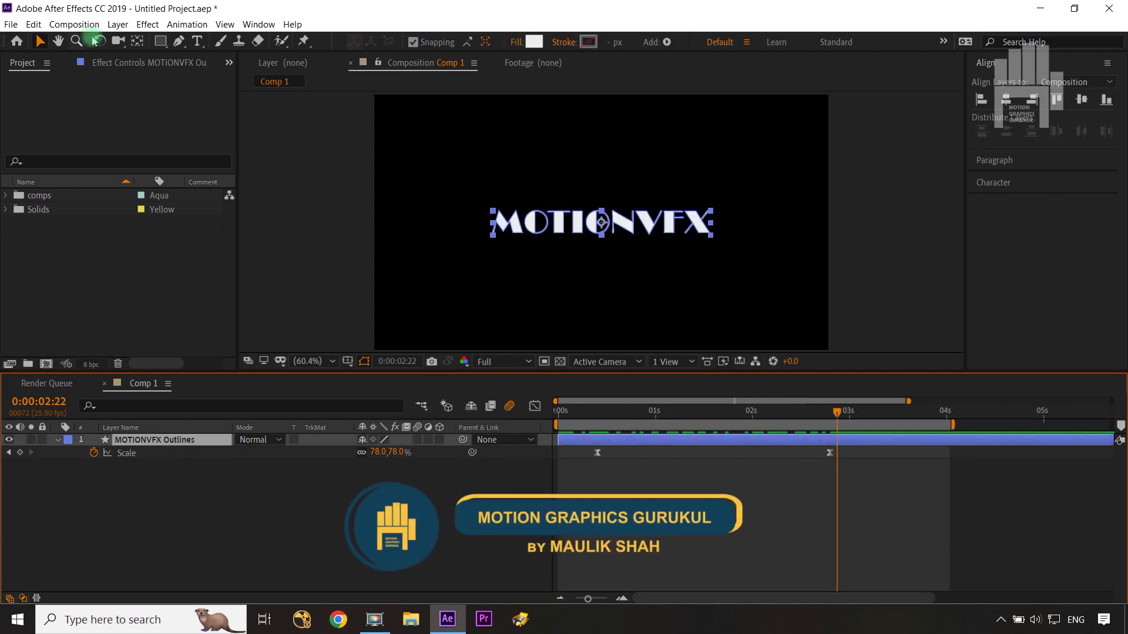
click(148, 24)
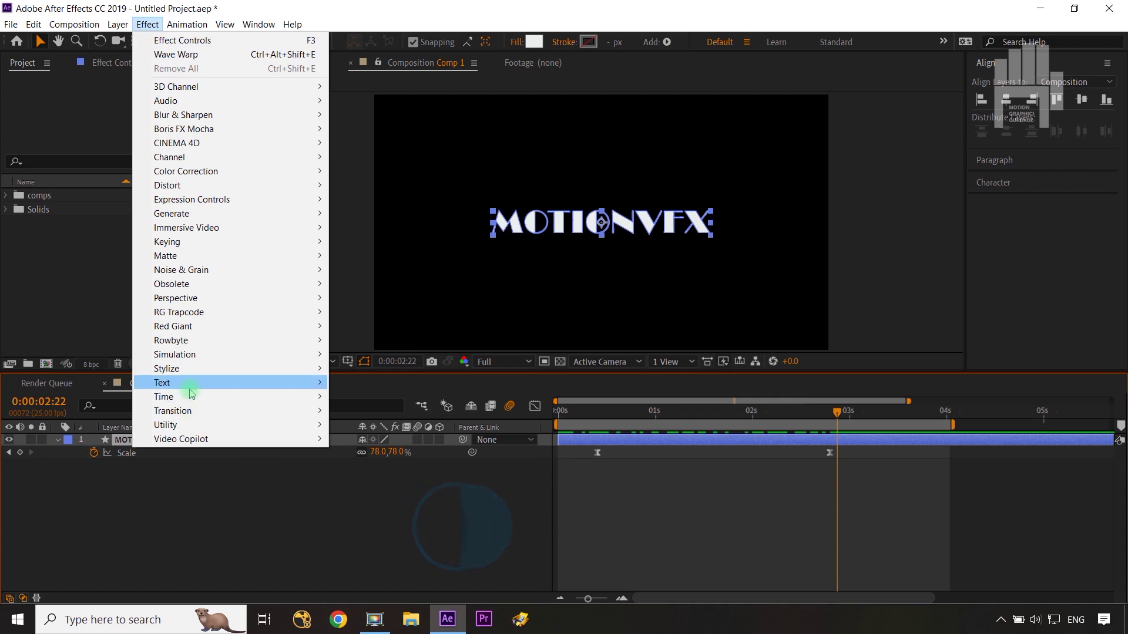
mouse_move(191, 397)
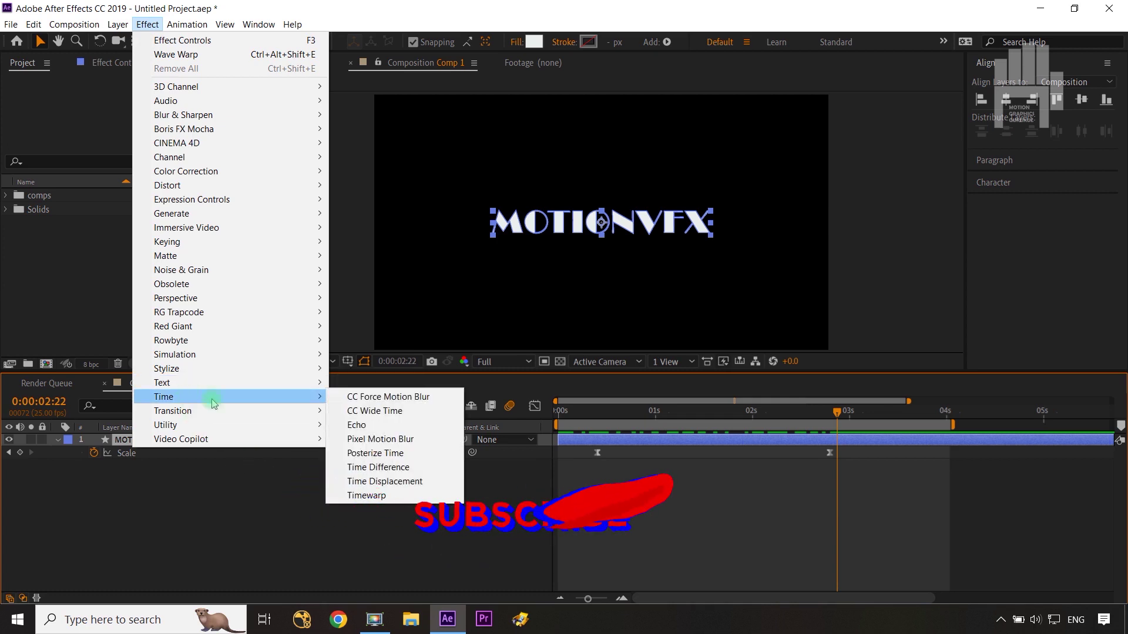
click(361, 425)
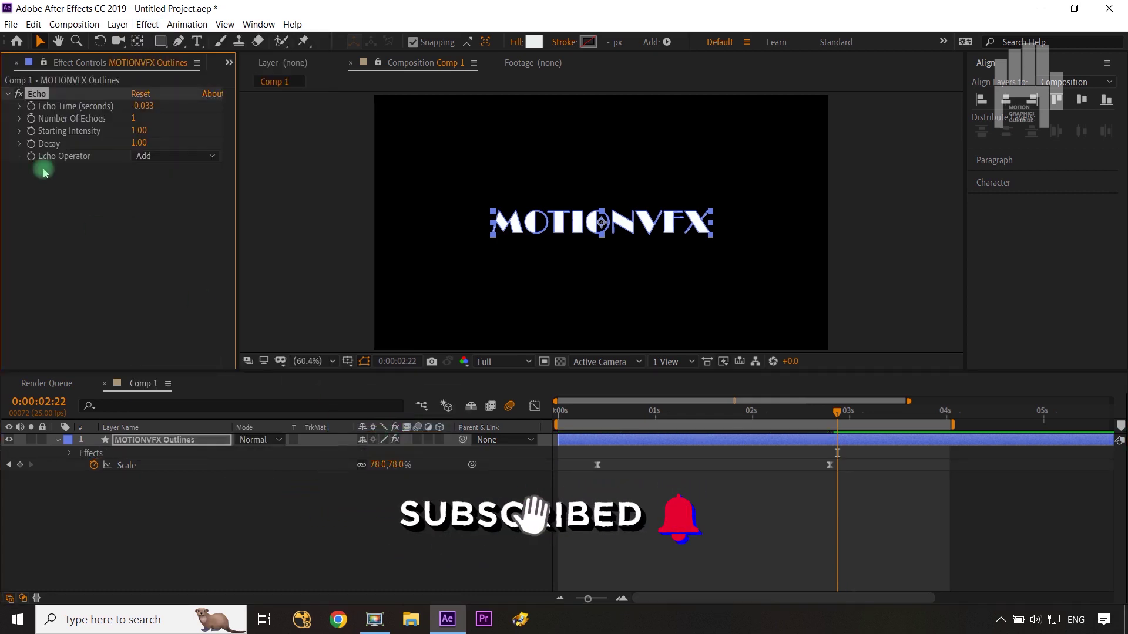
Set Echo Time to -0.003 and Number Of Echoes to 25.
click(144, 106)
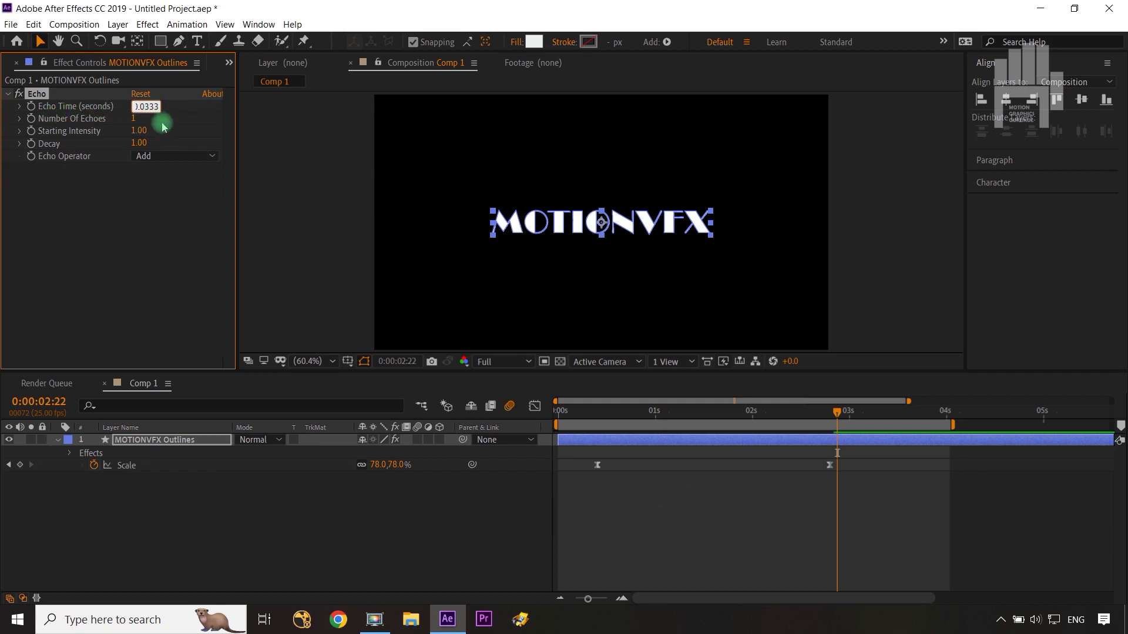
key(BackSpace)
text(-0.00)
click(162, 184)
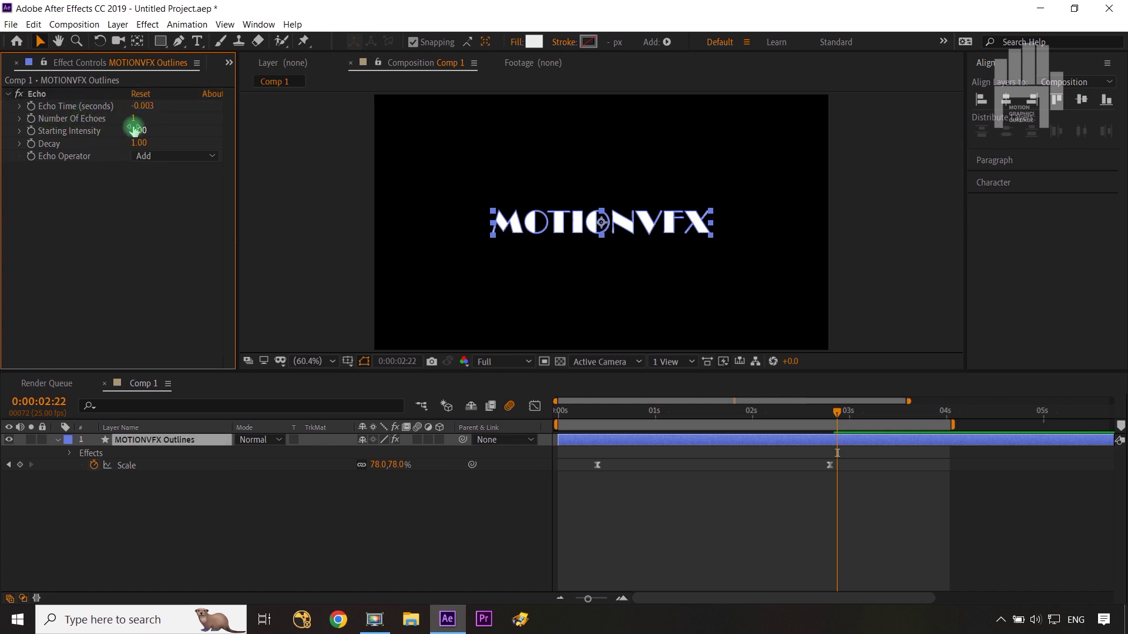
text(25)
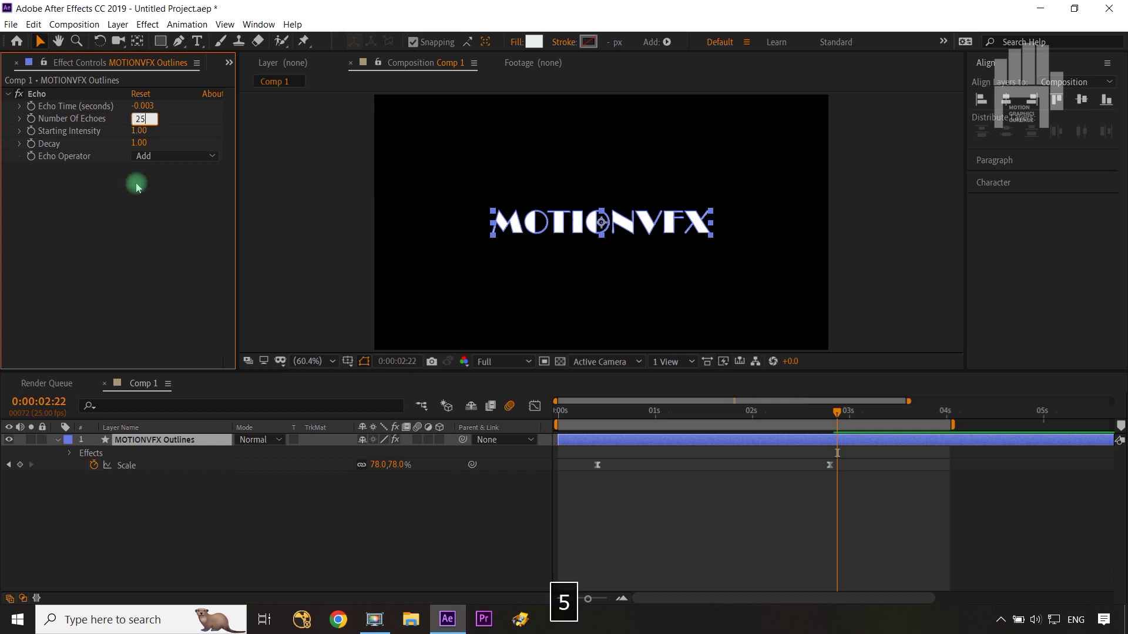
click(136, 187)
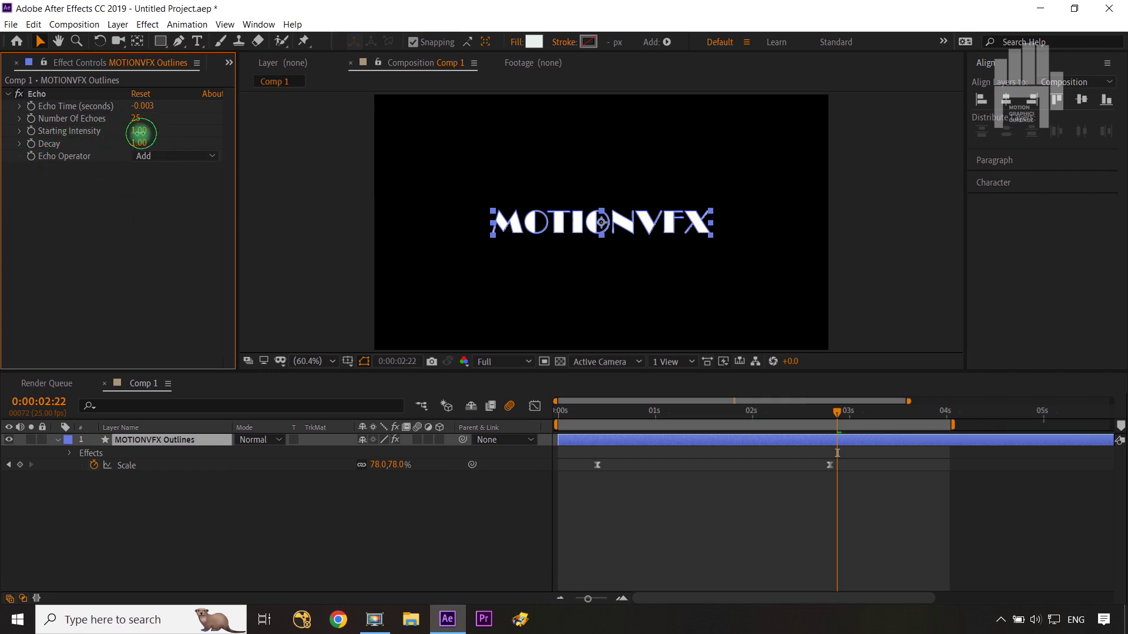
Adjust Starting Intensity to 0.23 while checking the echo trail at 0:00:01:17.
drag(140, 132, 122, 133)
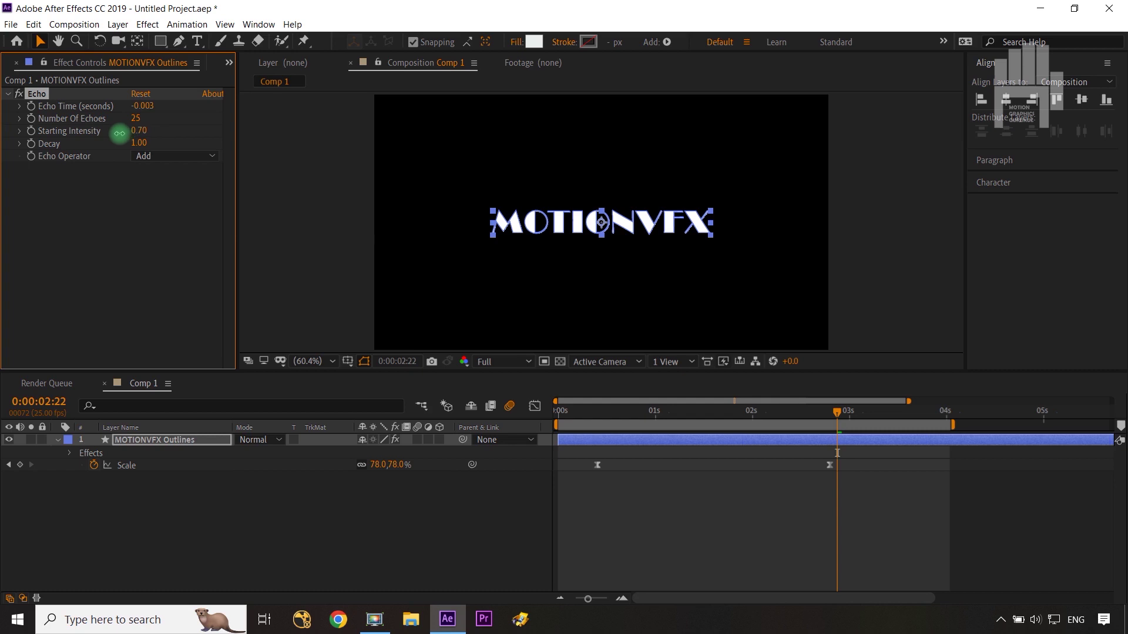
drag(836, 413, 724, 414)
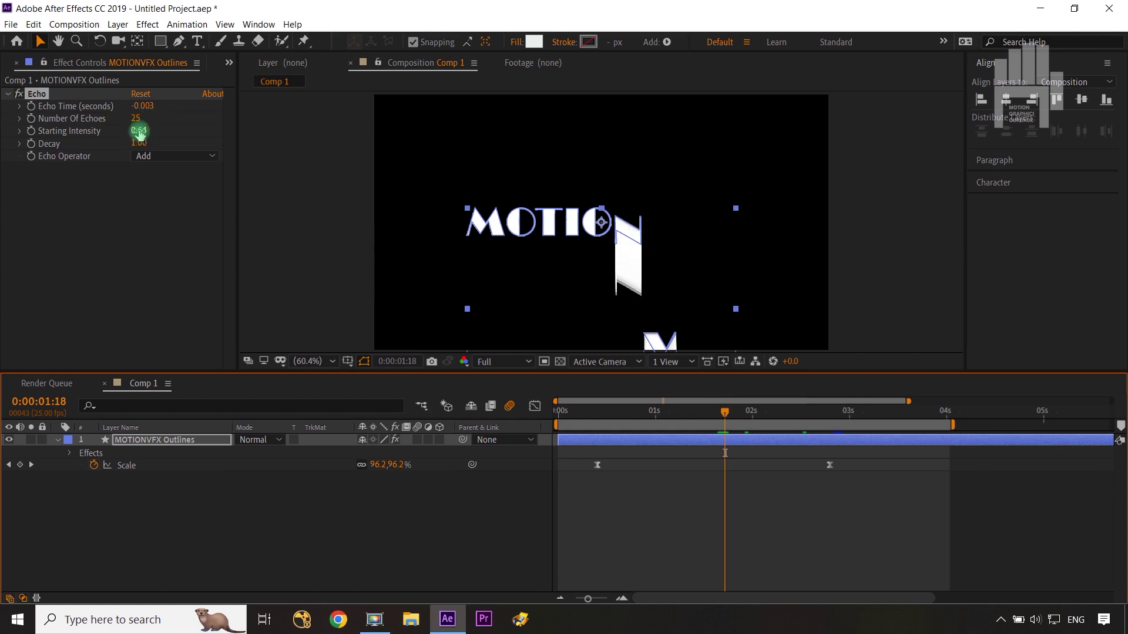
drag(139, 132, 171, 136)
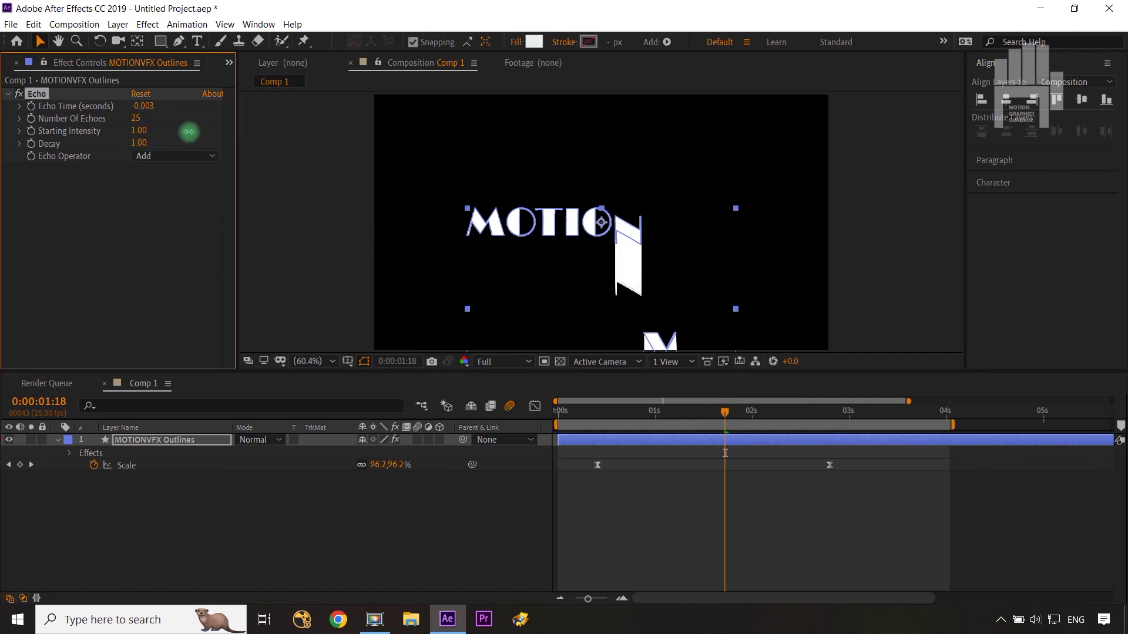
drag(228, 128, 181, 136)
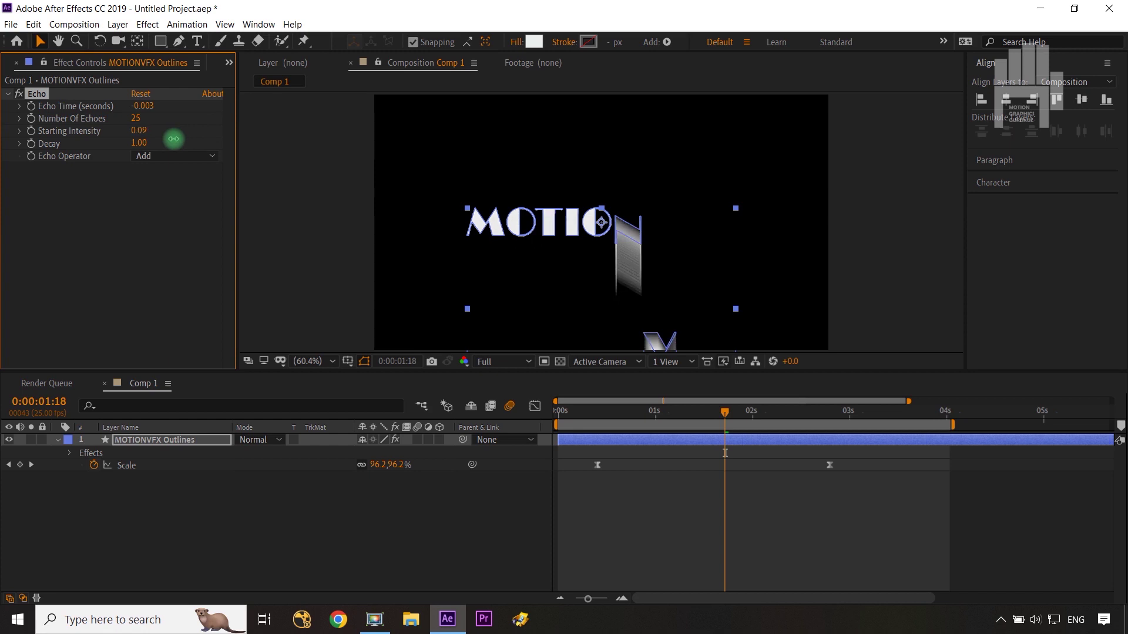
click(322, 528)
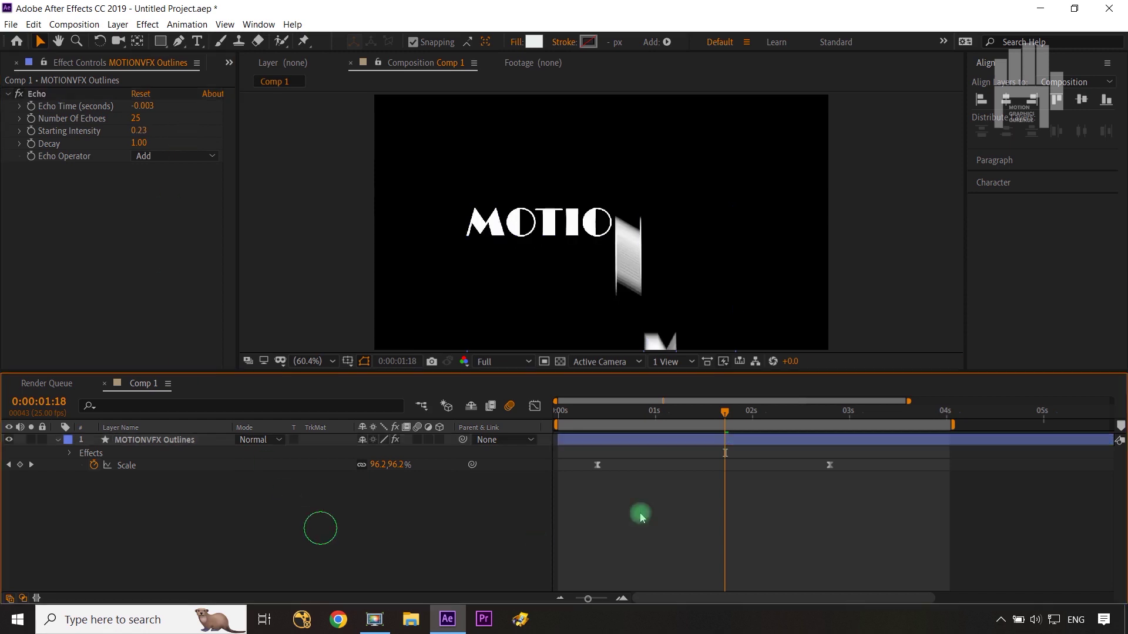
scroll(638, 294, up, 4)
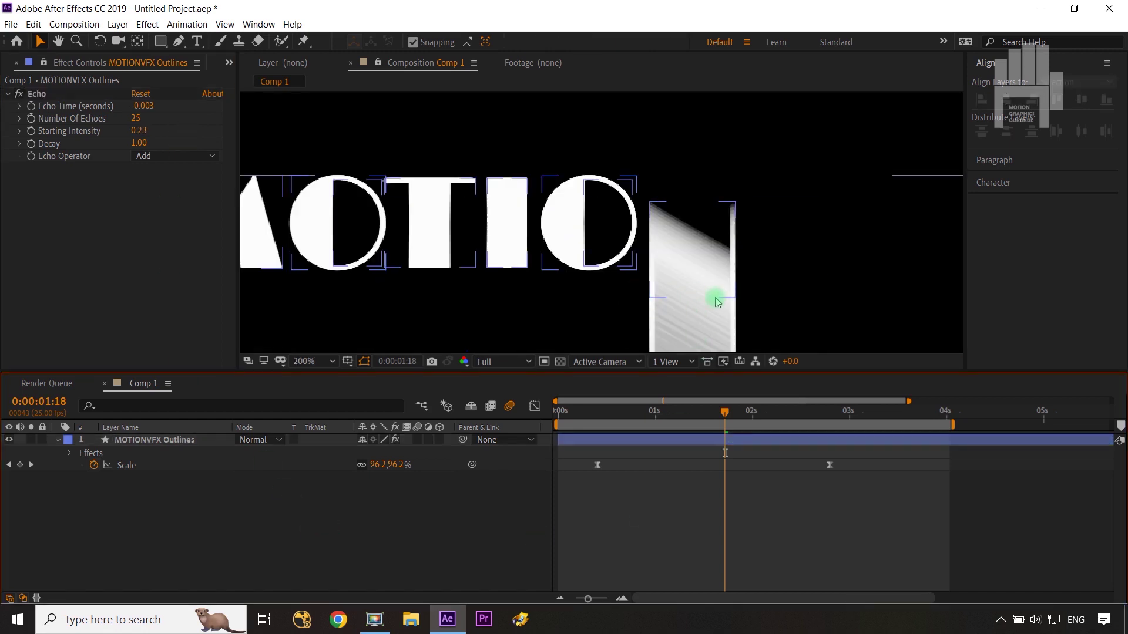
key(shift+slash)
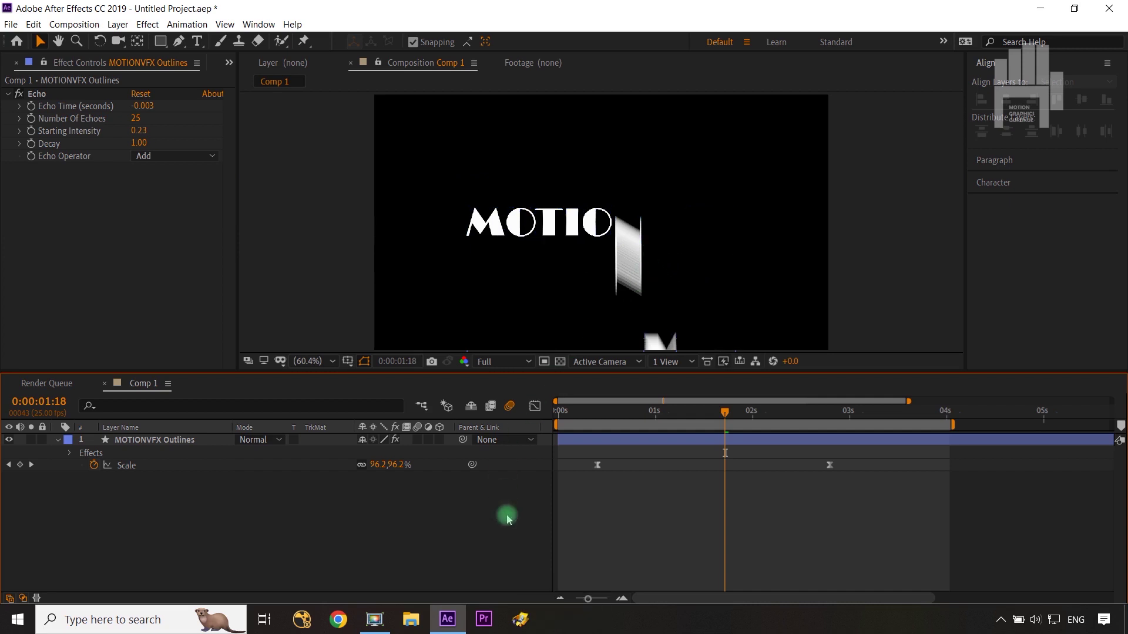
Set the Echo operator to Composite In Back so the trails render behind the letters.
click(166, 156)
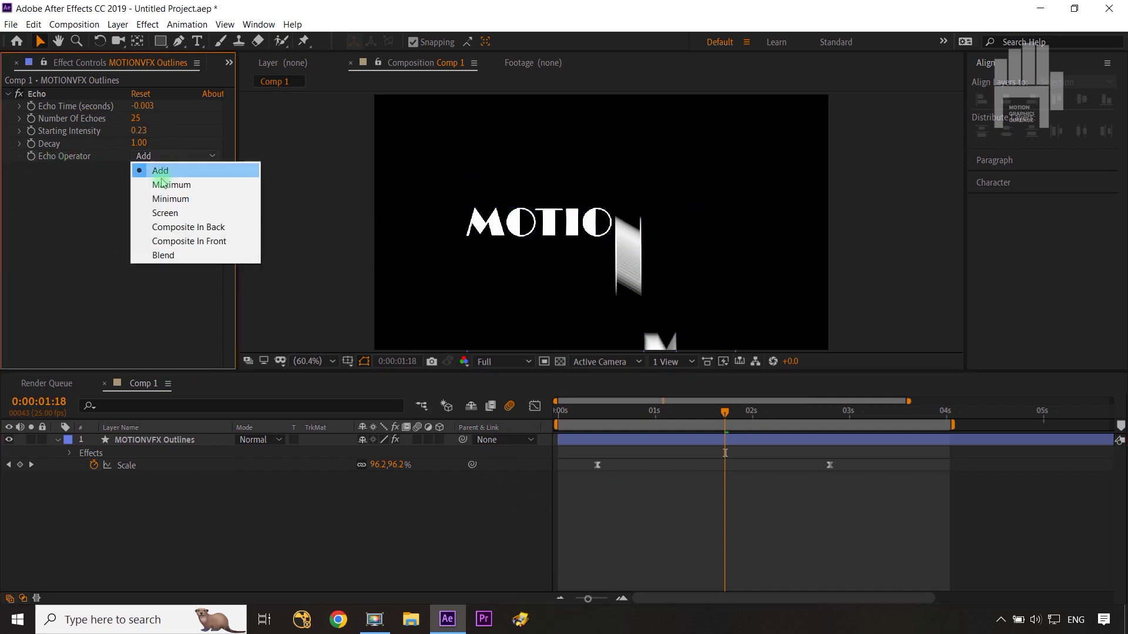
click(186, 227)
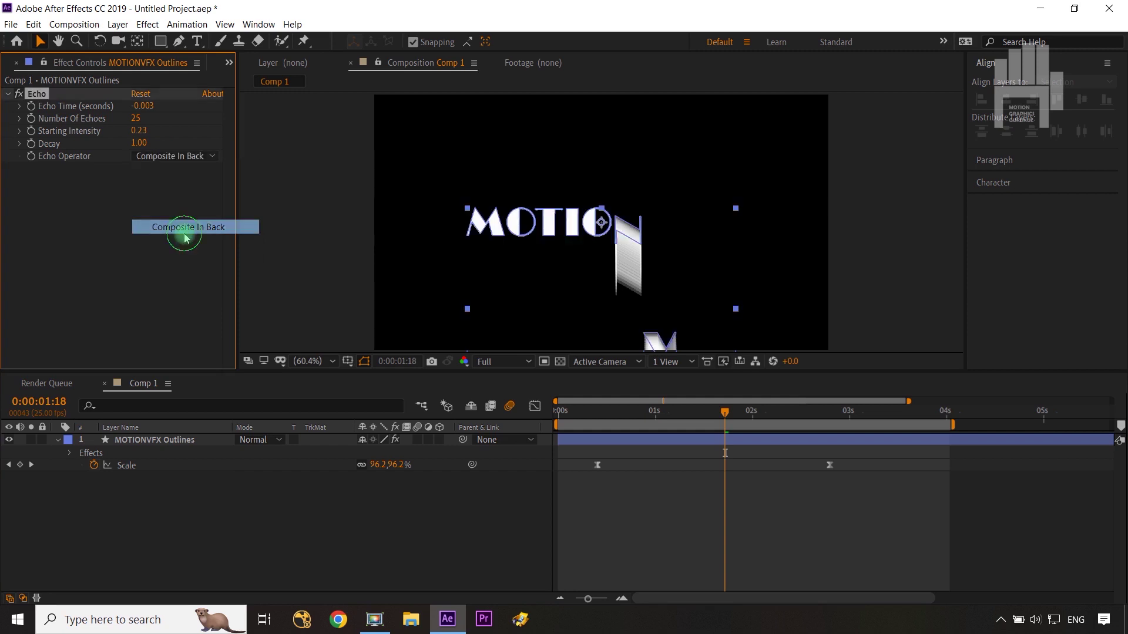
click(374, 565)
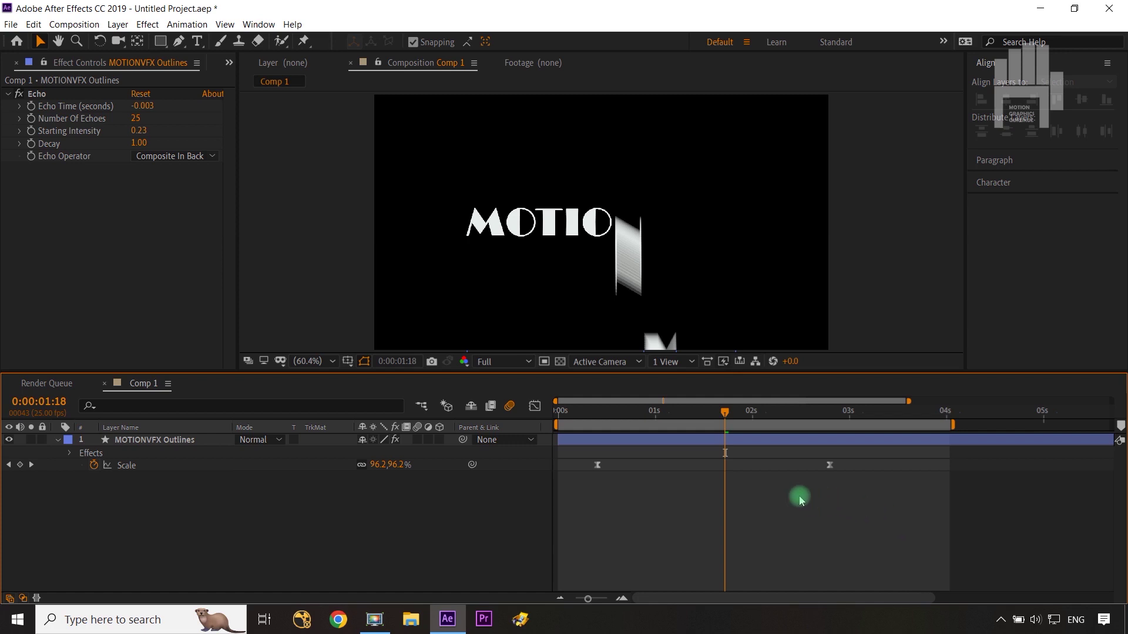
Collapse MOTIONVFX Outlines' Effects and Scale, then preview the letters rising around 0:00:01:02.
click(54, 442)
click(57, 440)
click(278, 540)
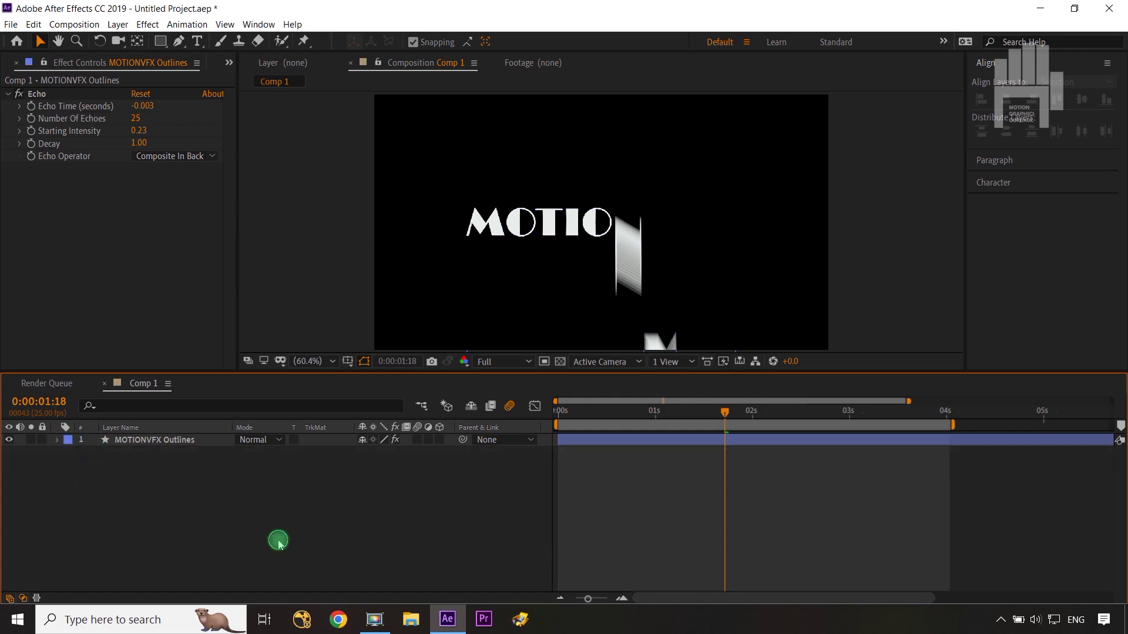
mouse_move(727, 413)
mouse_down()
mouse_move(637, 418)
mouse_move(736, 412)
mouse_up()
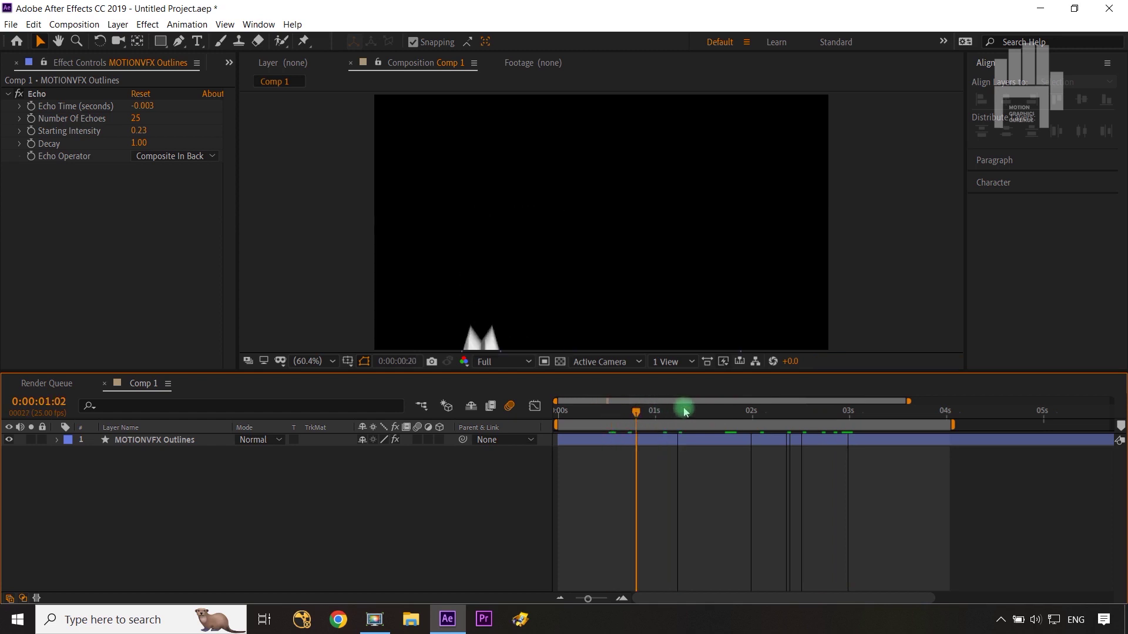
Apply the Distort > Warp effect to MOTIONVFX Outlines with Warp Style set to FishEye.
click(170, 440)
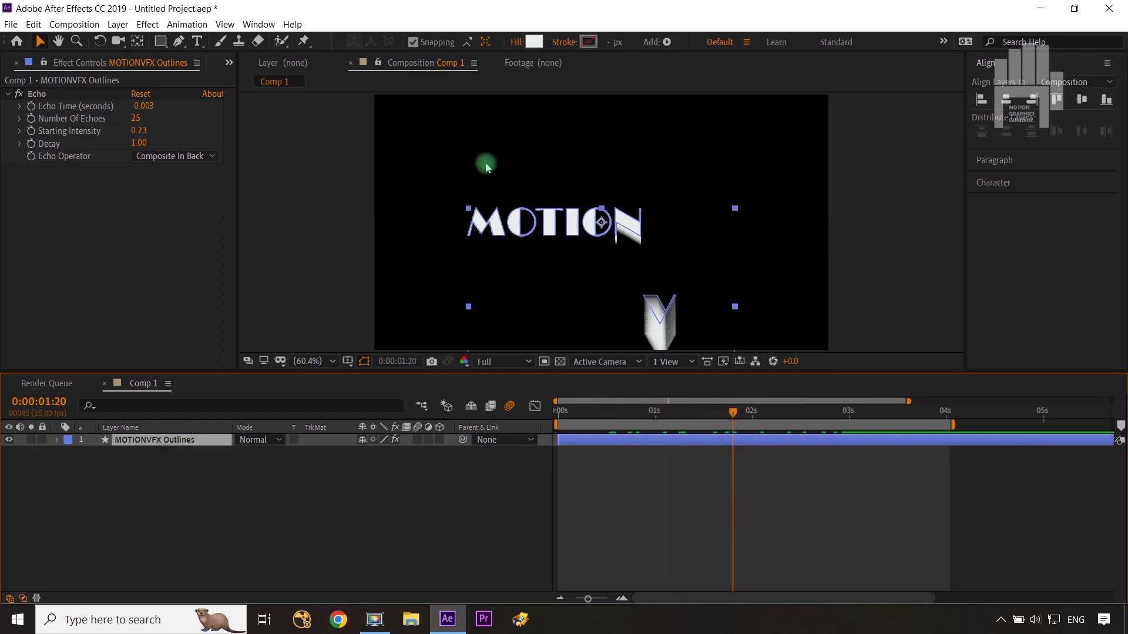
click(148, 25)
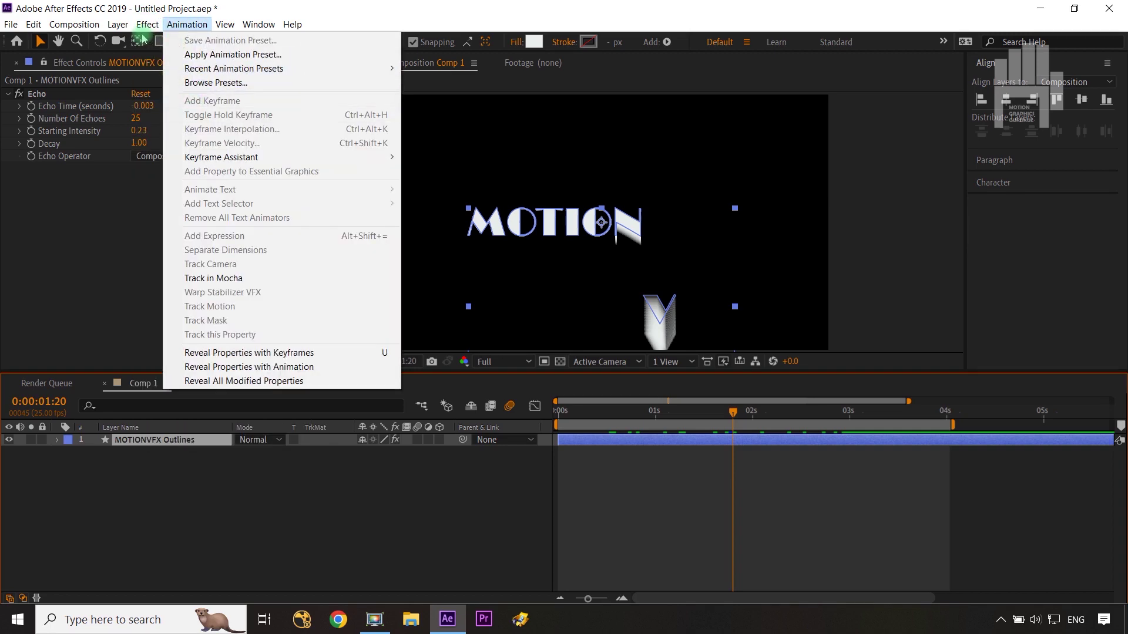
mouse_move(169, 186)
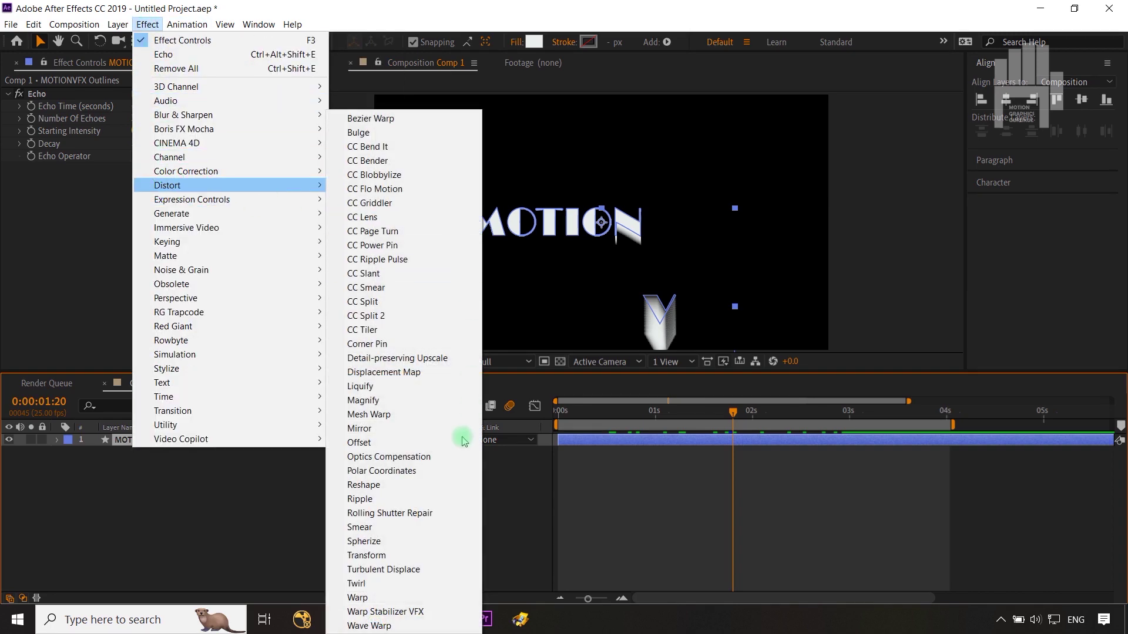
click(380, 606)
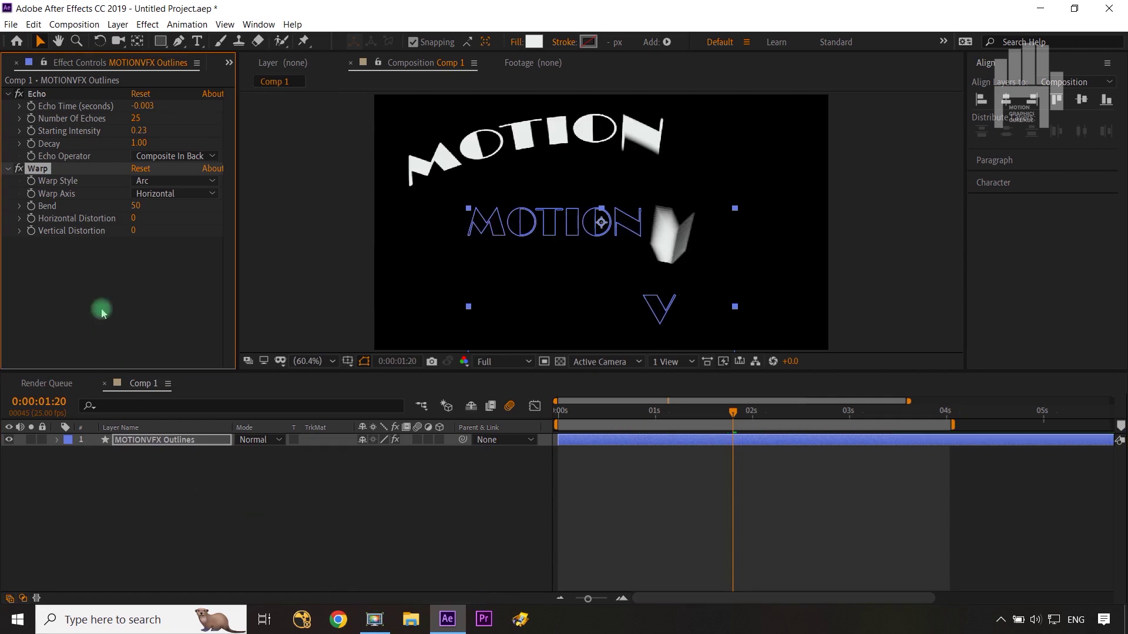
click(172, 182)
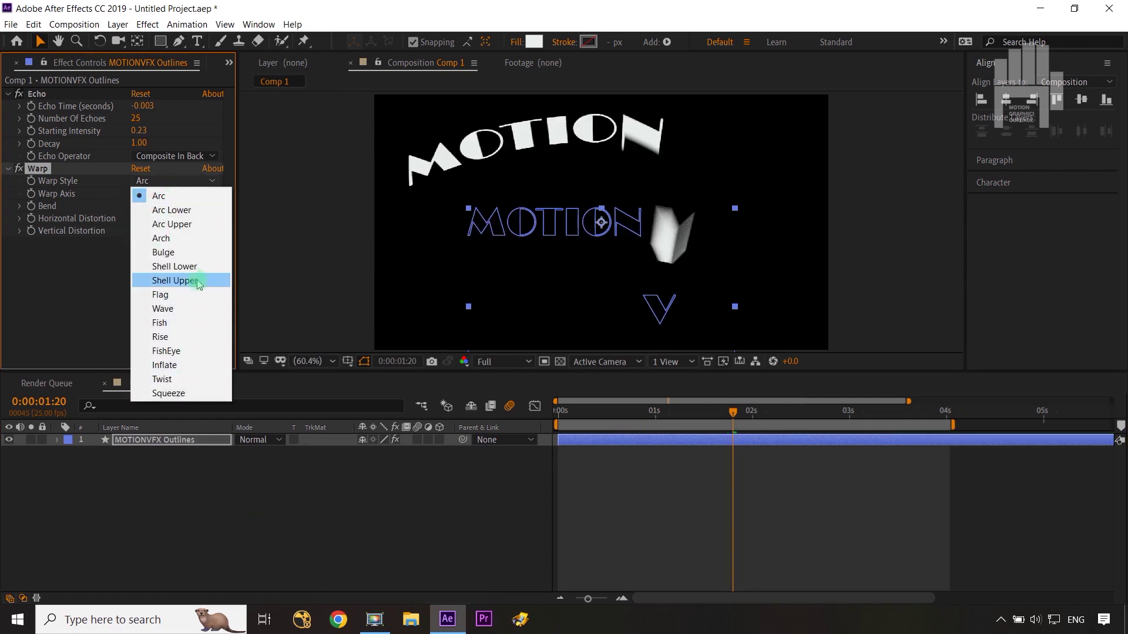
click(189, 352)
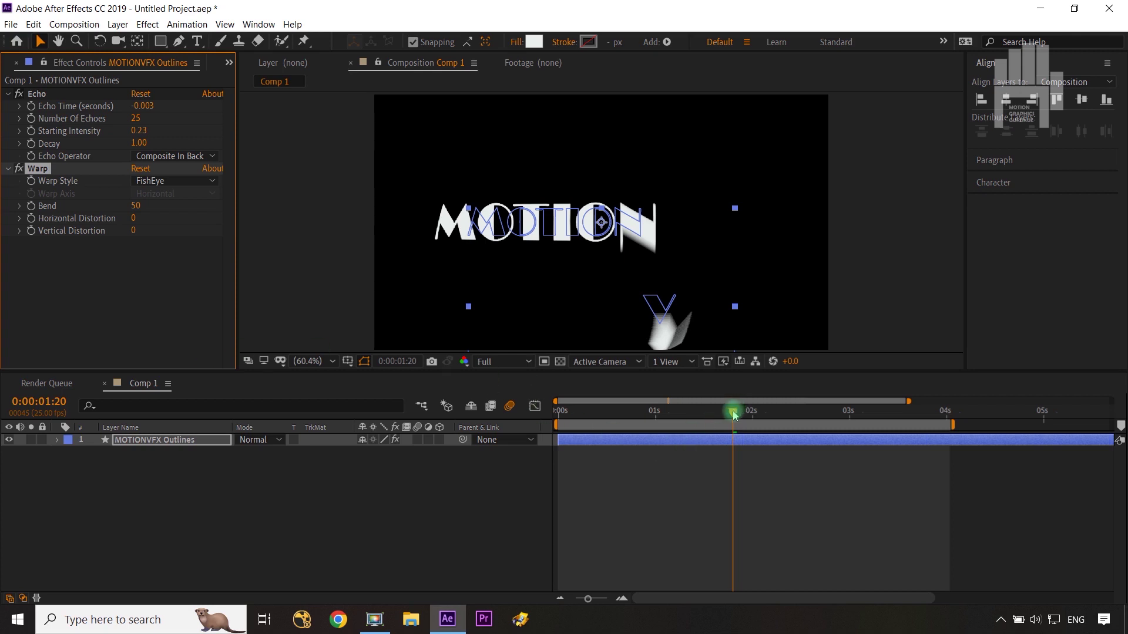
Compare the warp at 0:00:03:05, try Bend 86, then revert Bend to 50.
drag(733, 416, 866, 414)
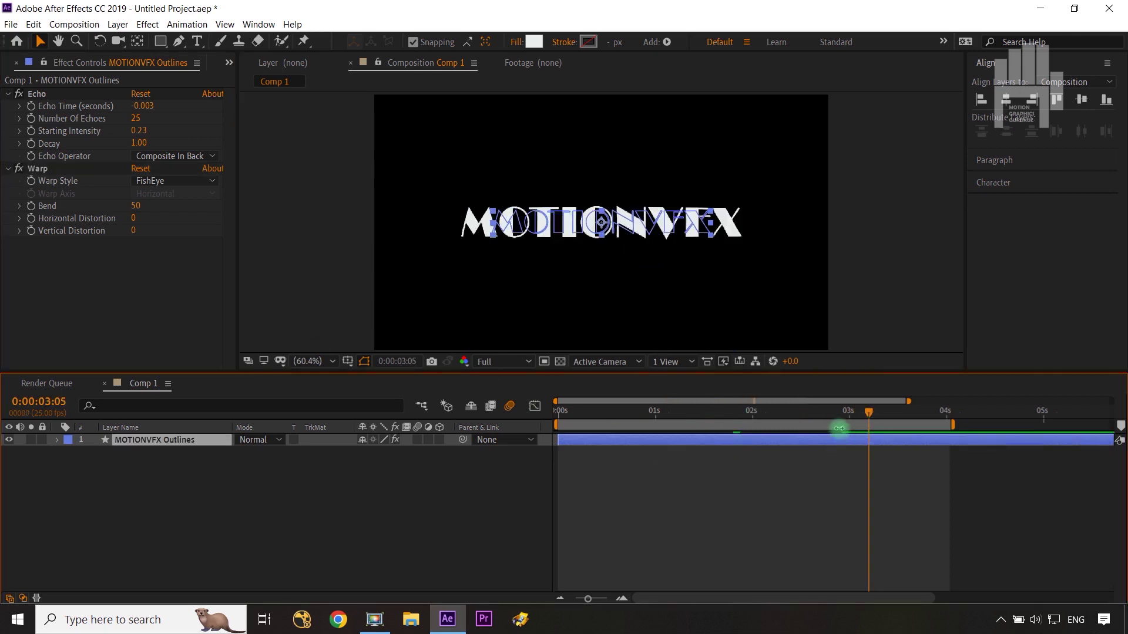
click(392, 483)
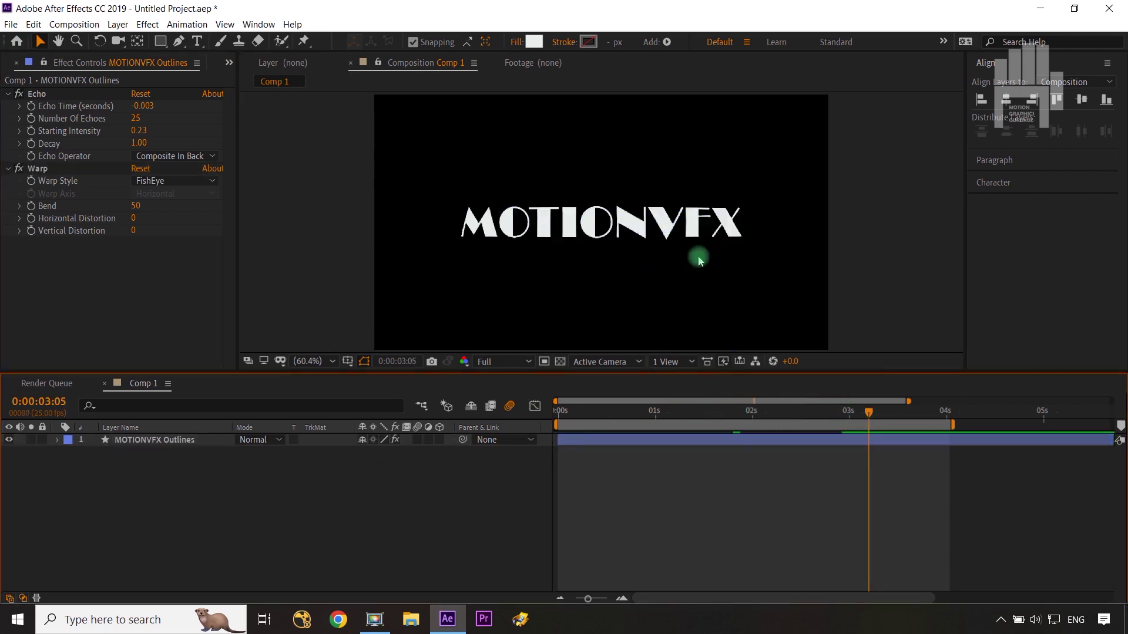
click(19, 170)
click(19, 170)
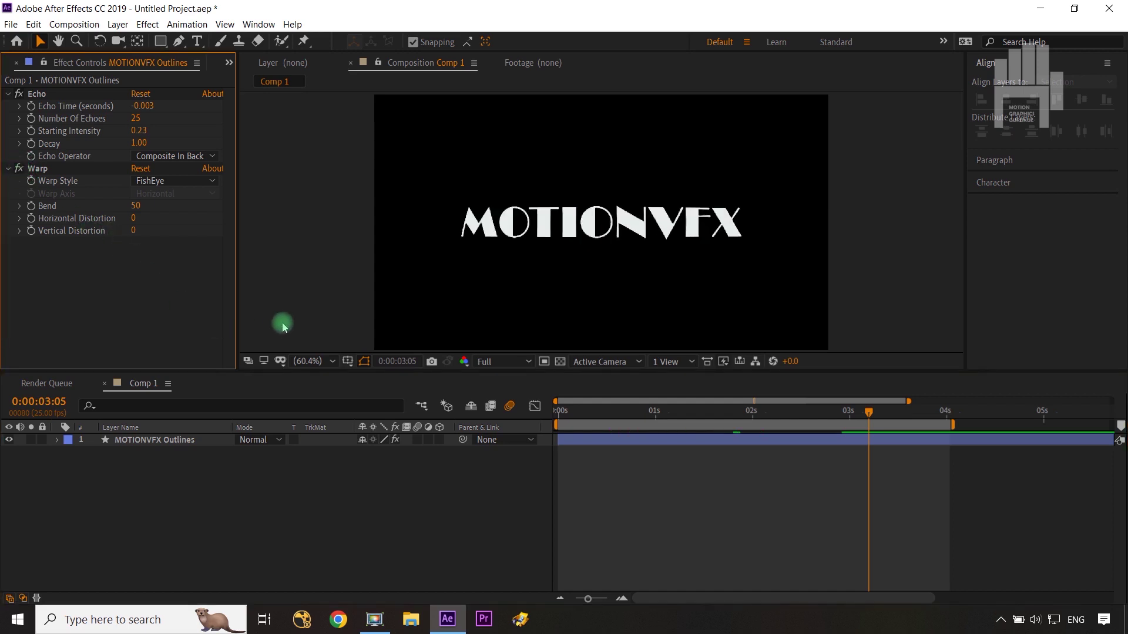
drag(137, 214, 172, 216)
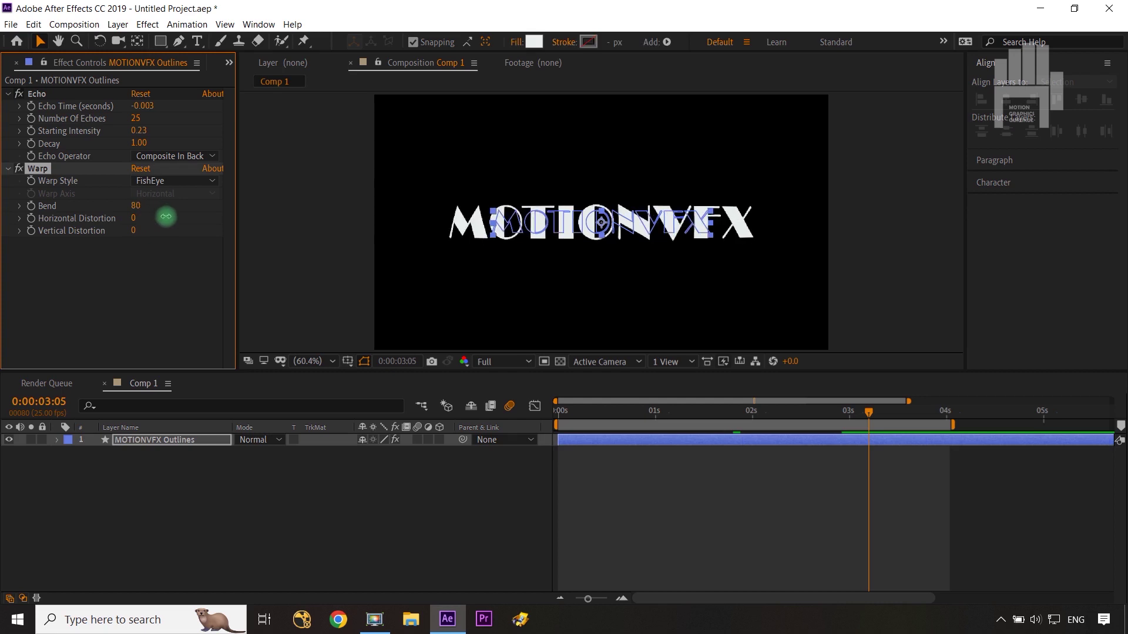
click(233, 532)
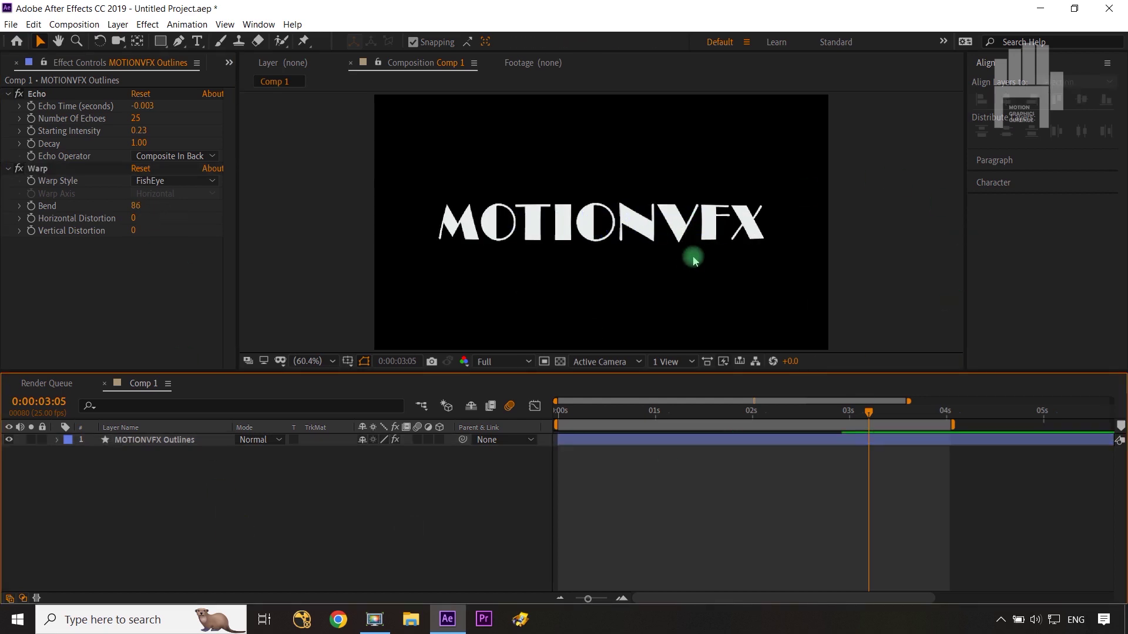
key(ctrl+z)
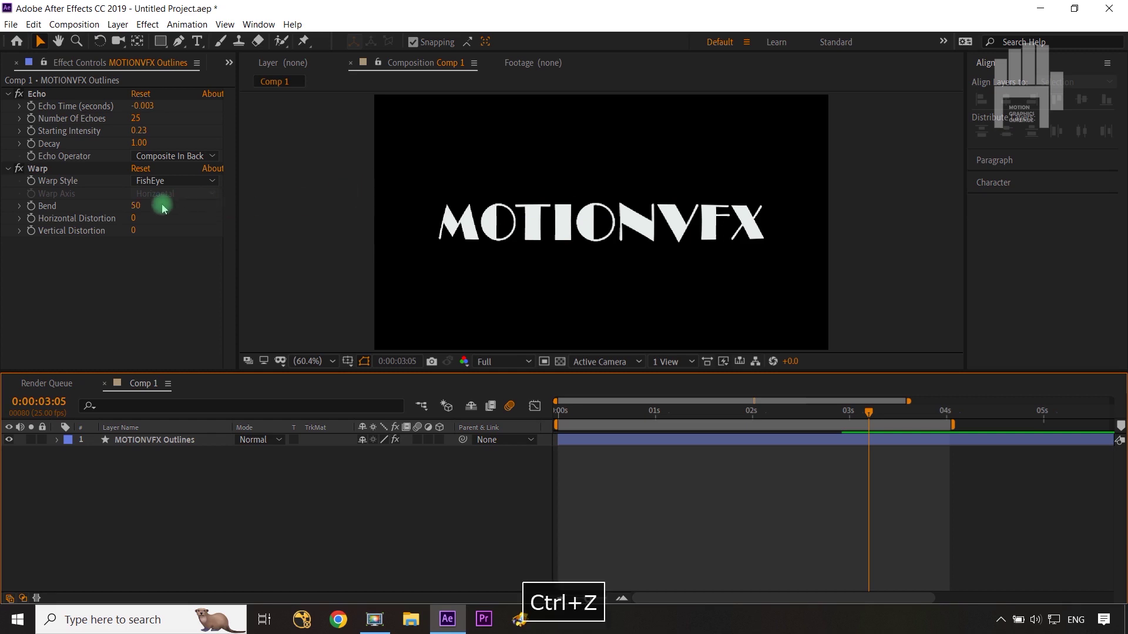
Move the current time two frames past the 0:00:02:20 Scale keyframe to reach 0:00:03:00.
mouse_move(871, 415)
mouse_down()
mouse_move(596, 445)
mouse_move(797, 428)
mouse_up()
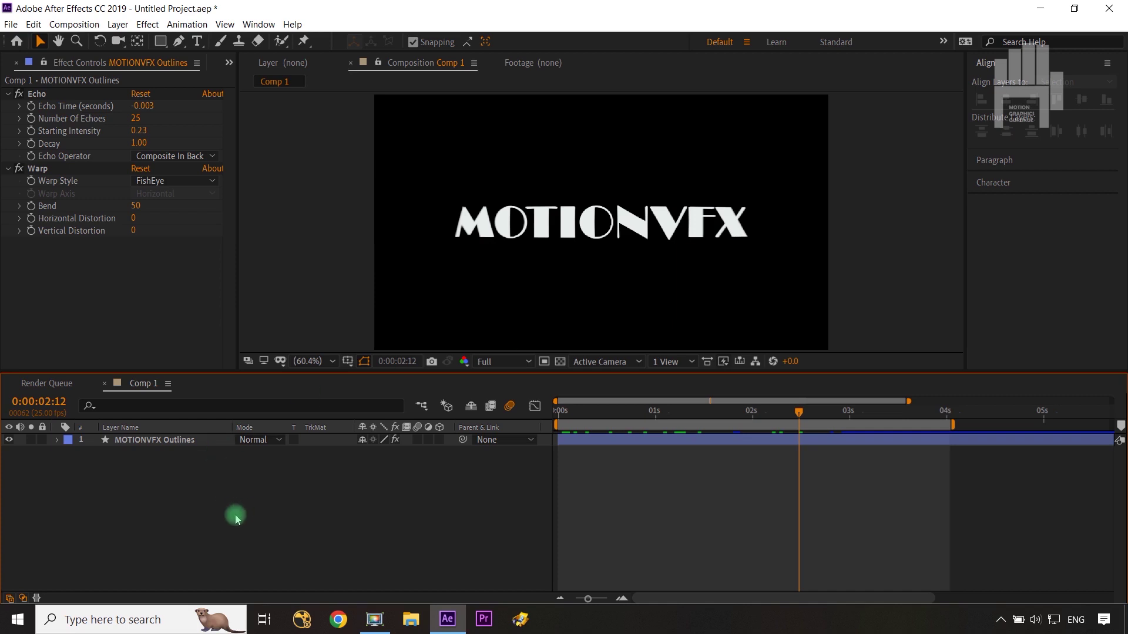
click(165, 439)
key(u)
scroll(726, 508, down, 5)
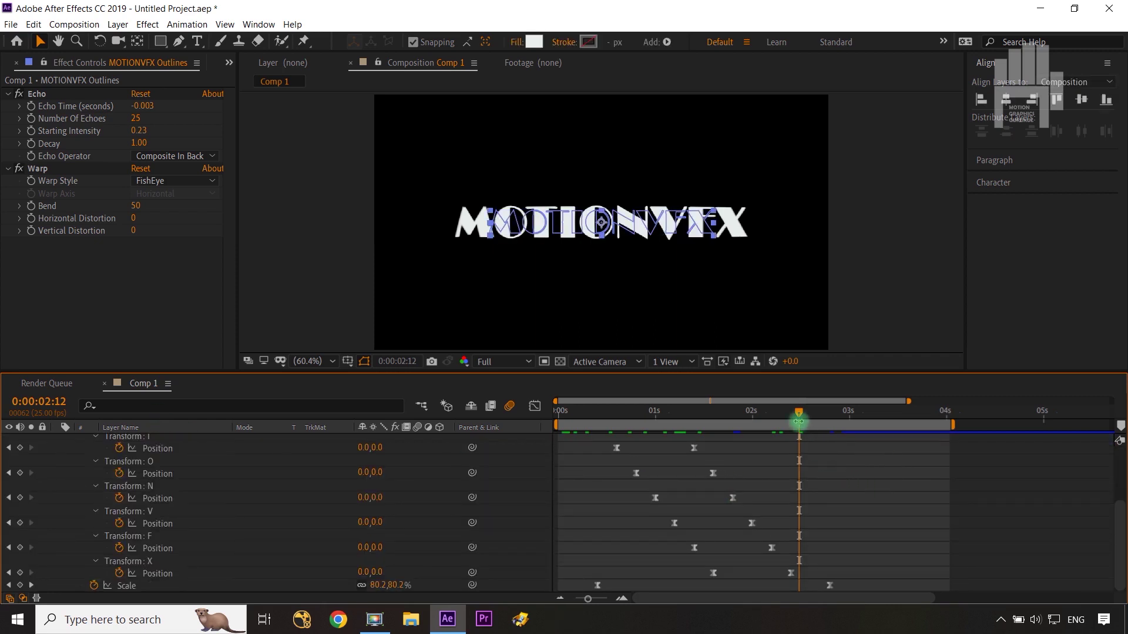
drag(800, 415, 824, 422)
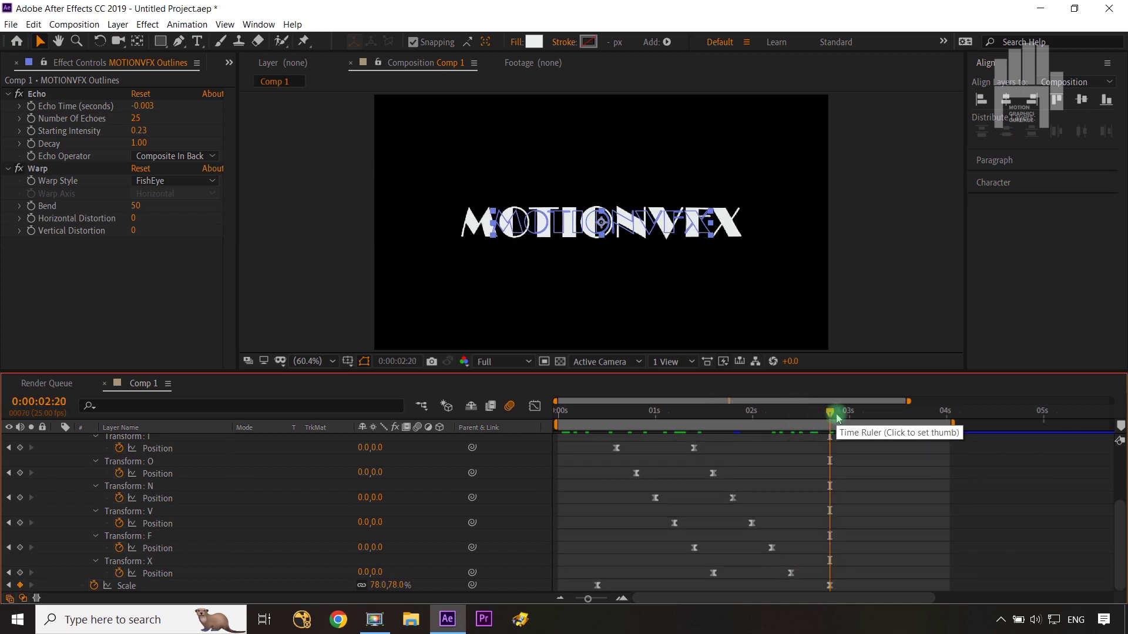
key(ctrl+Right)
key(ctrl+Right)
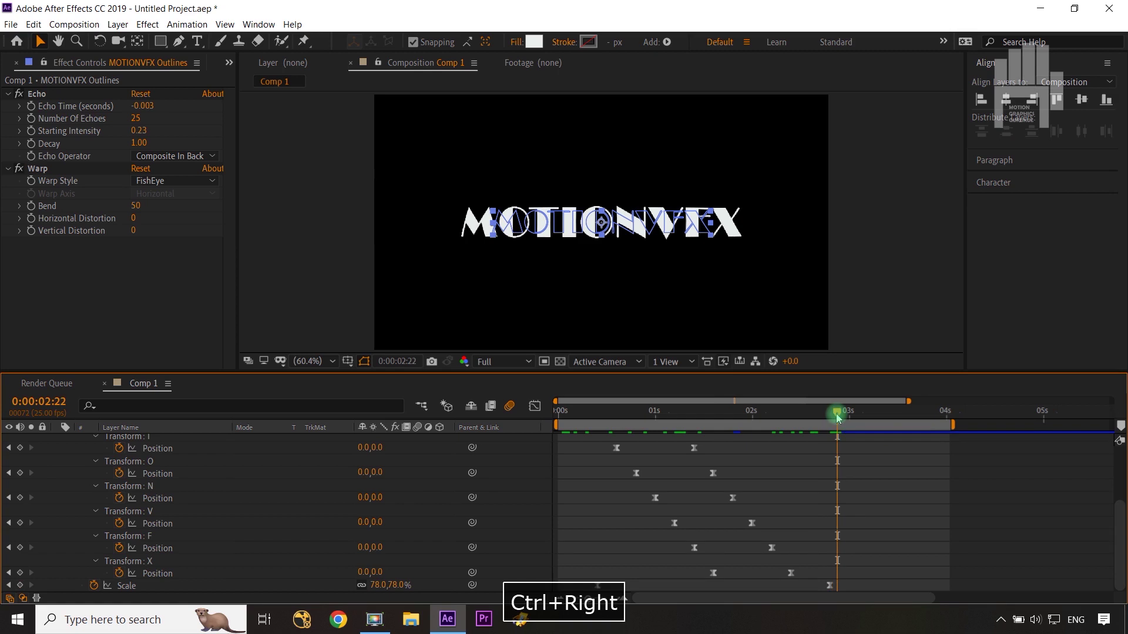
key(ctrl+Right)
key(ctrl+Right)
key(ctrl+Right)
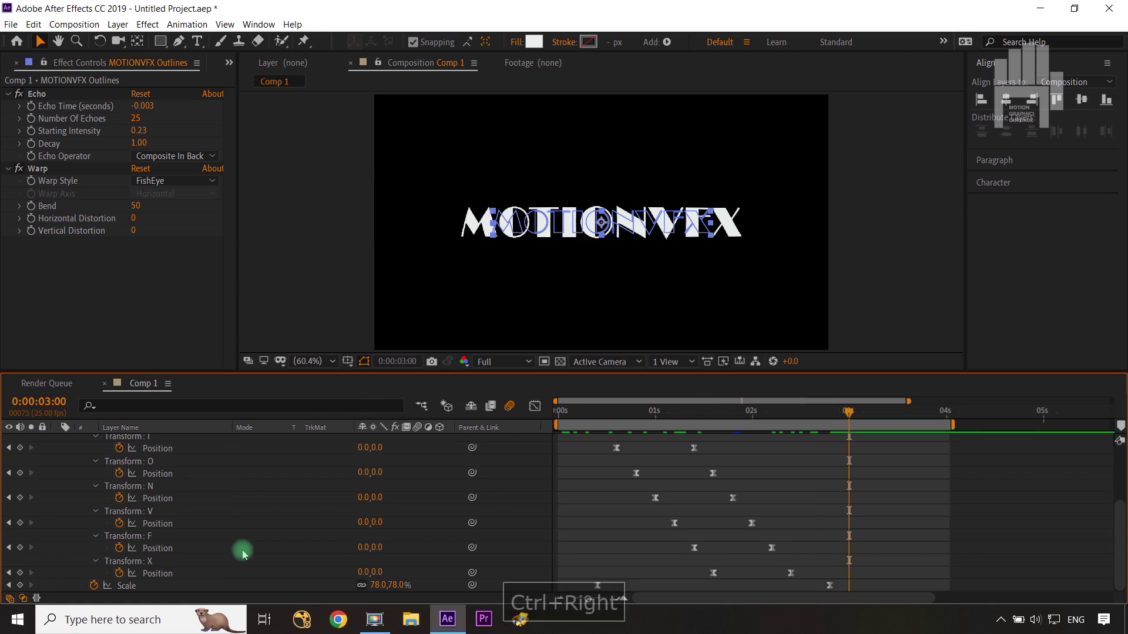
scroll(241, 550, up, 3)
click(57, 440)
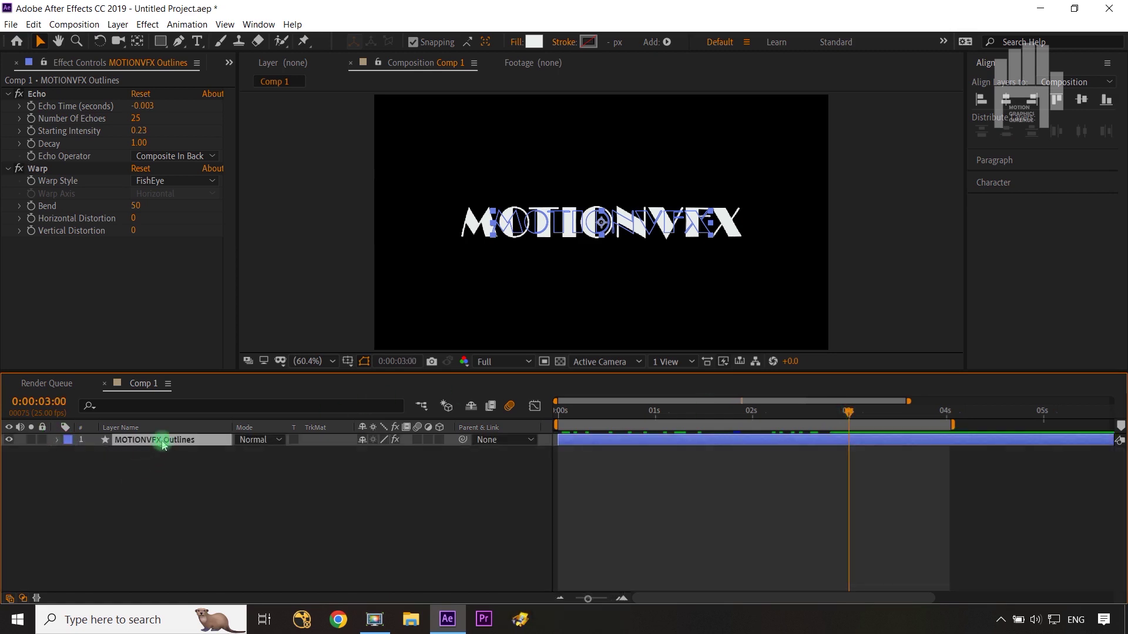
Split the title at 0:00:03:00 and separate MOTIONVFX Outlines 2's Position into X 640 and Y 360.
key(ctrl+shift+d)
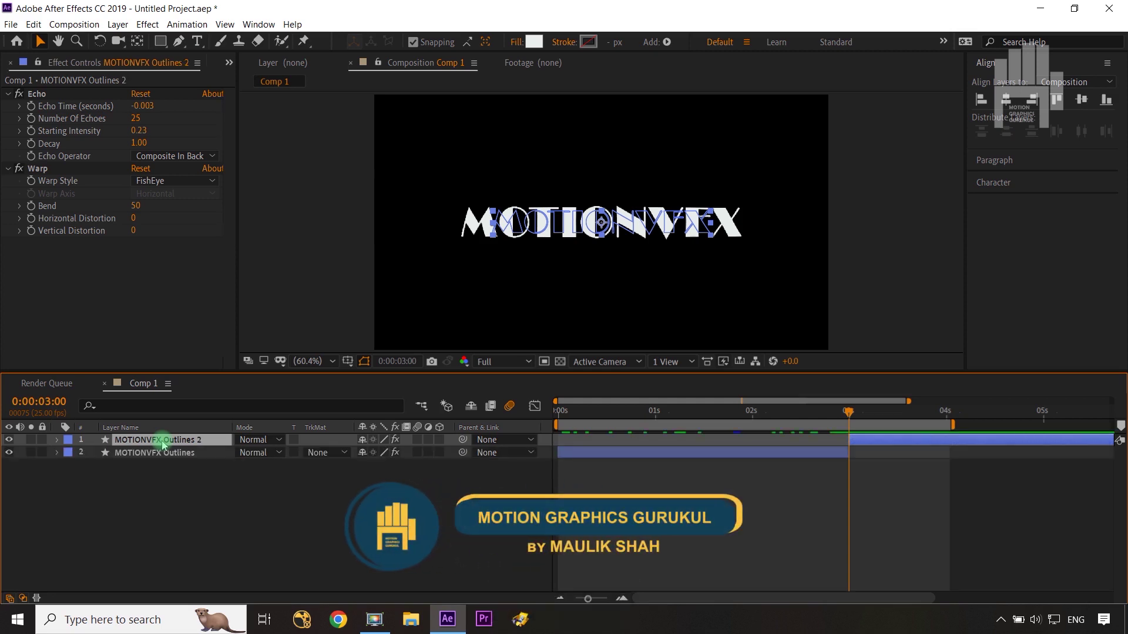
key(p)
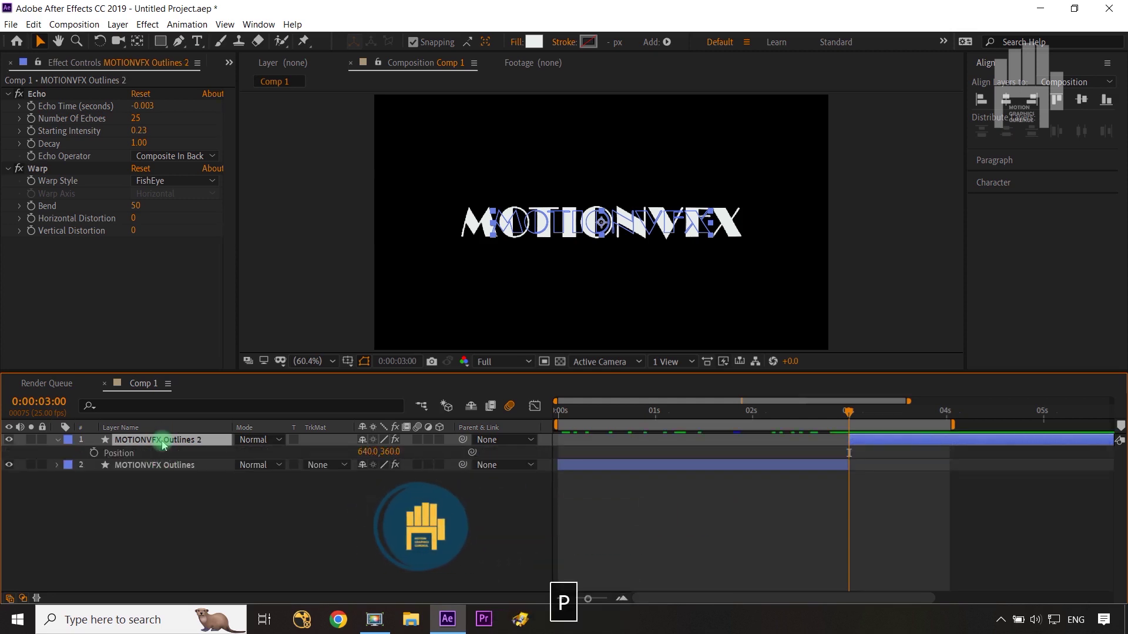
click(121, 453)
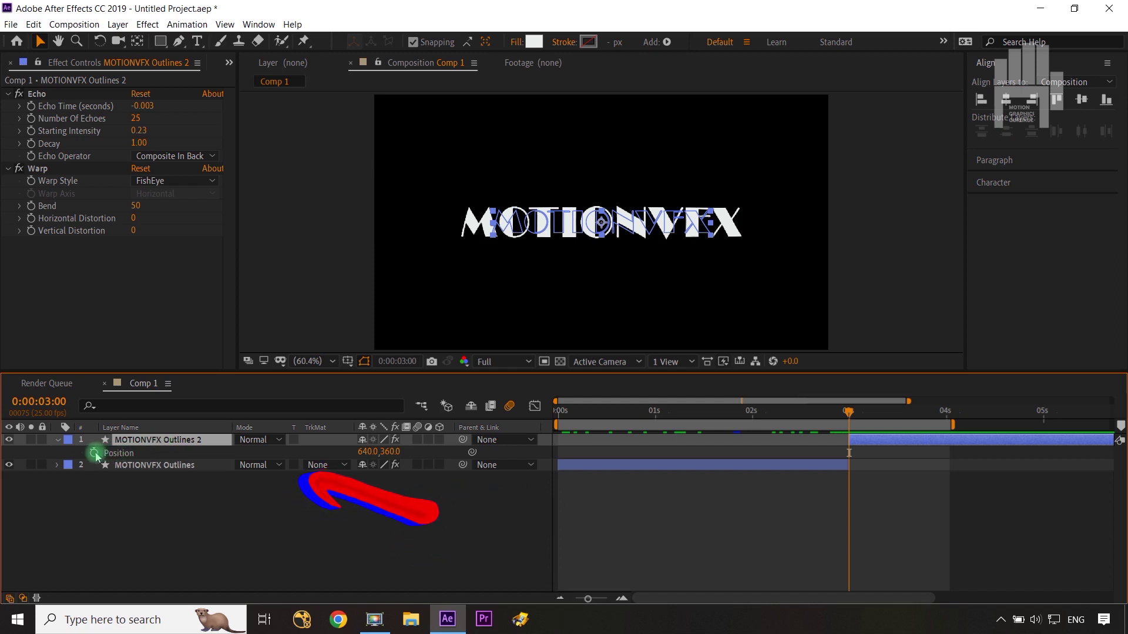
right_click(122, 454)
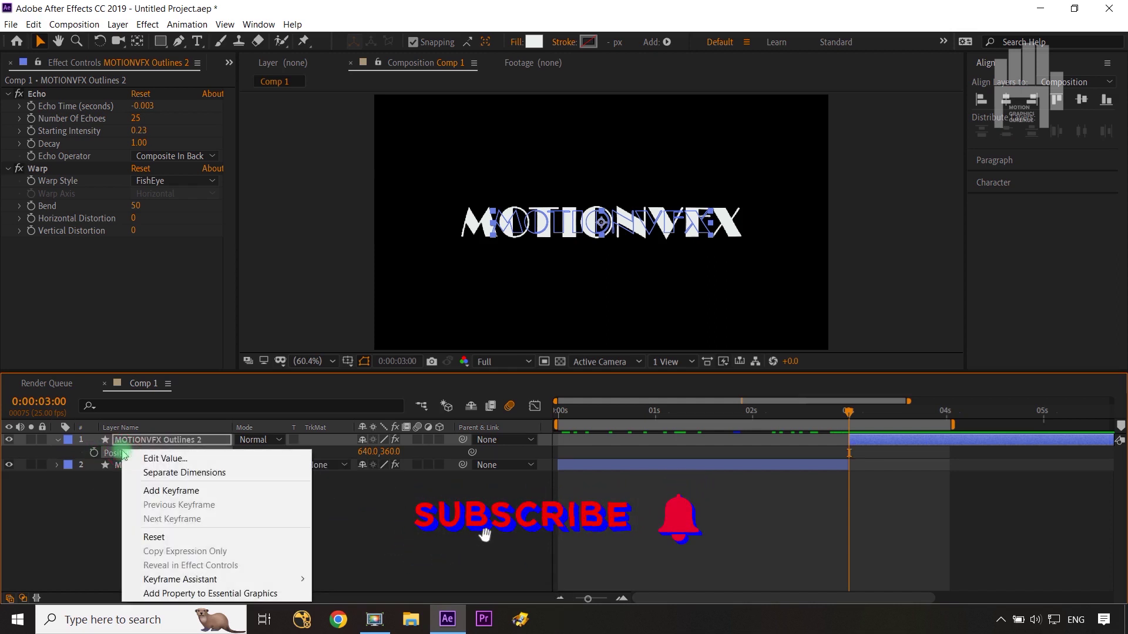
click(175, 470)
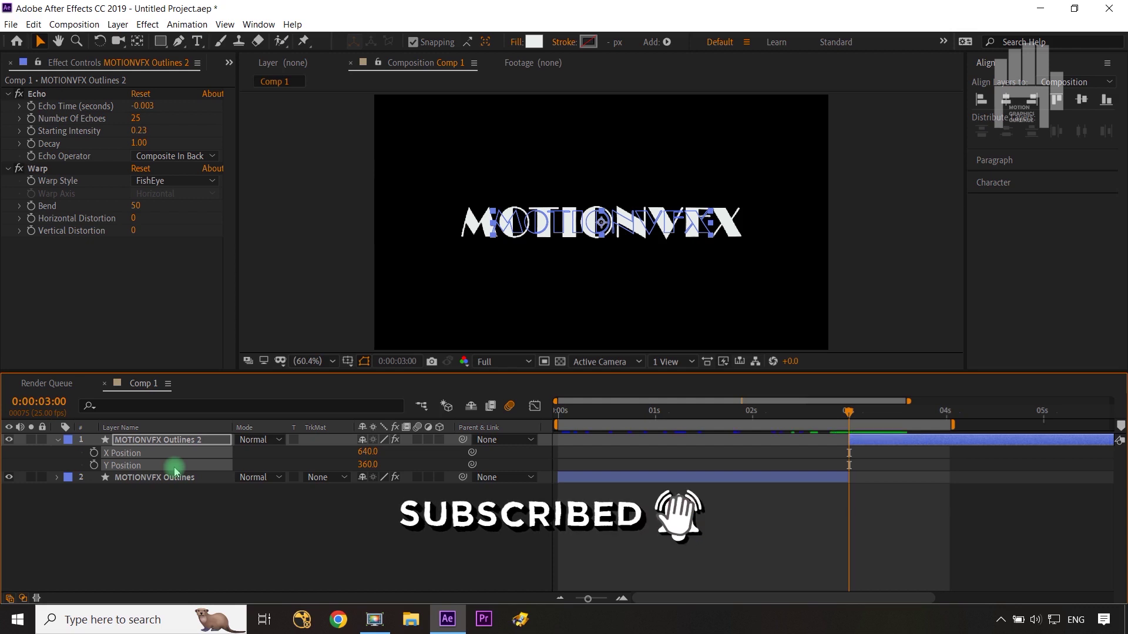
click(173, 522)
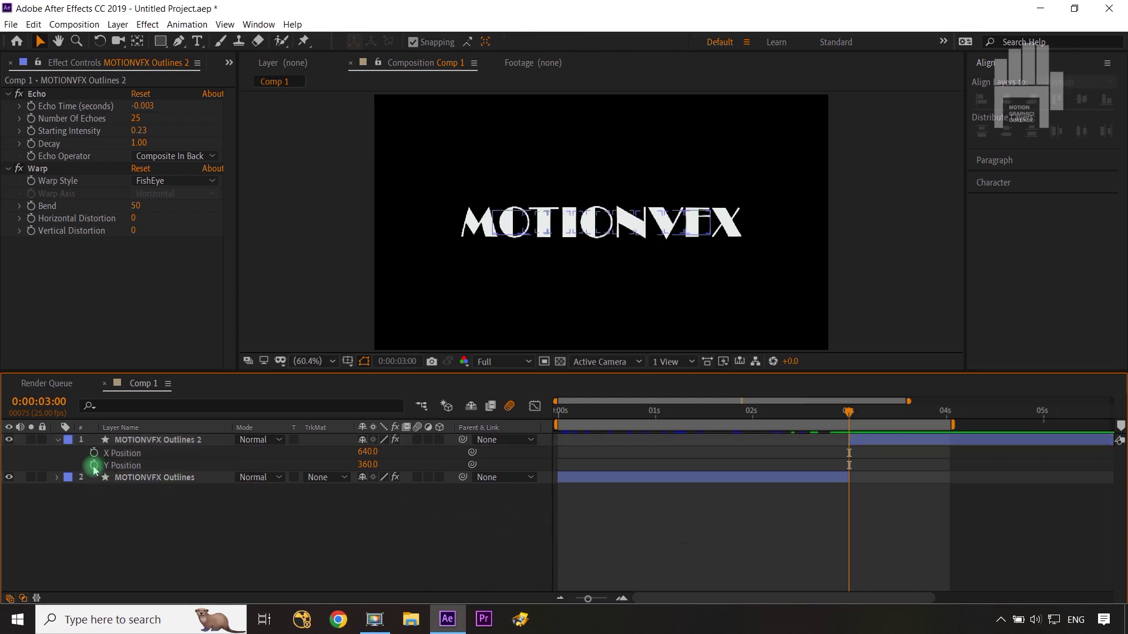
Give MOTIONVFX Outlines 2's Y Position the expression wiggle(20,100) and preview the vertical jitter.
alt+click(94, 465)
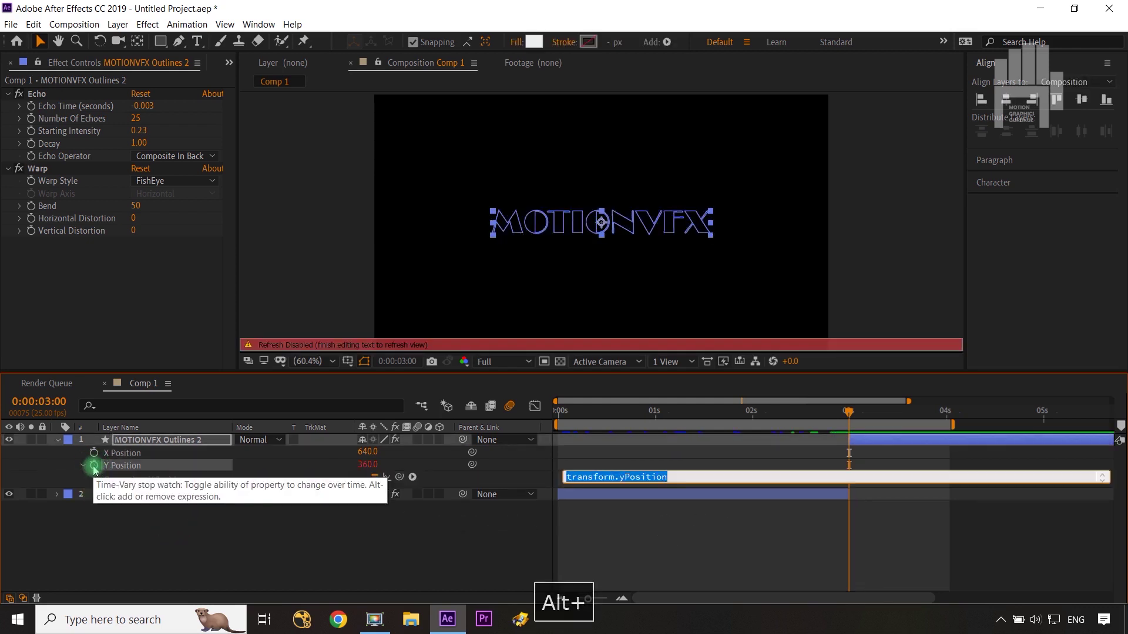
text(wiggl)
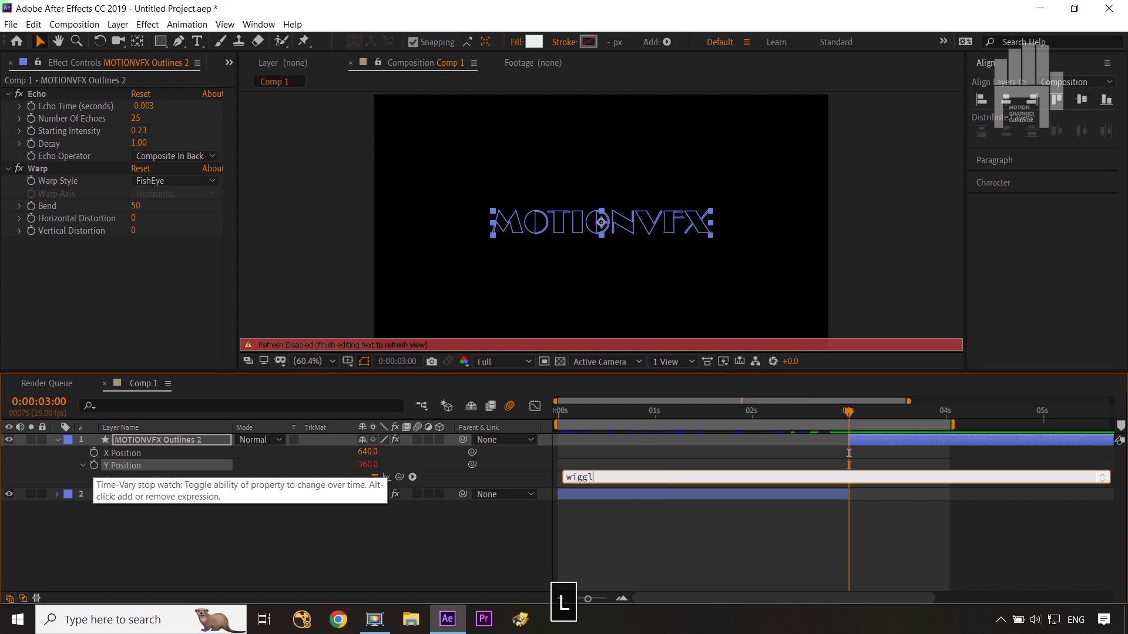
text(e()
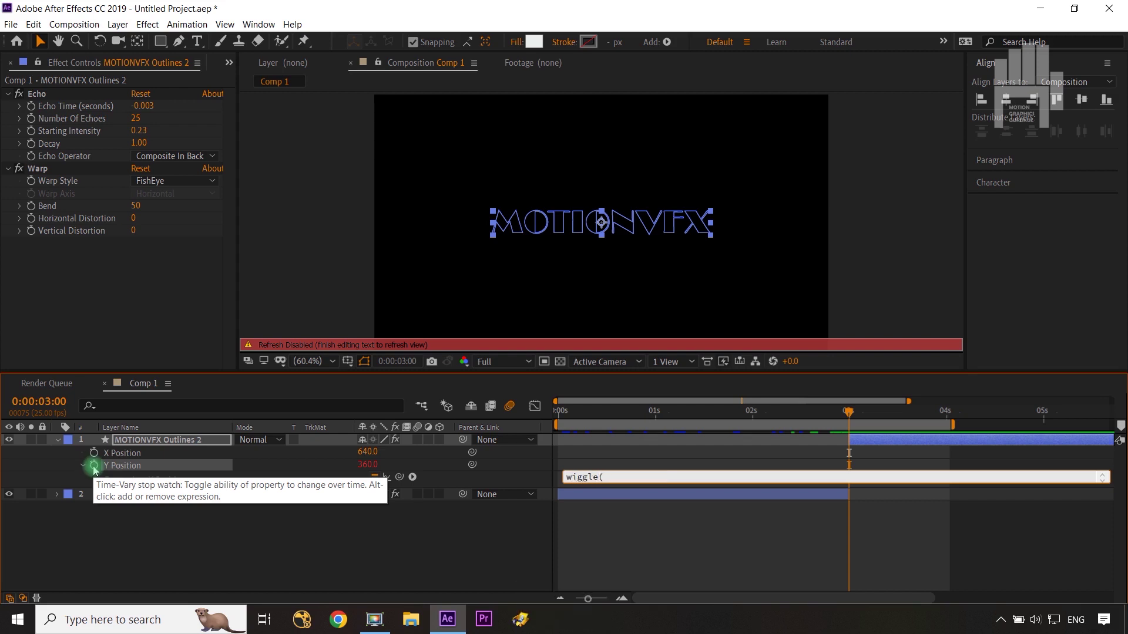
text(20)
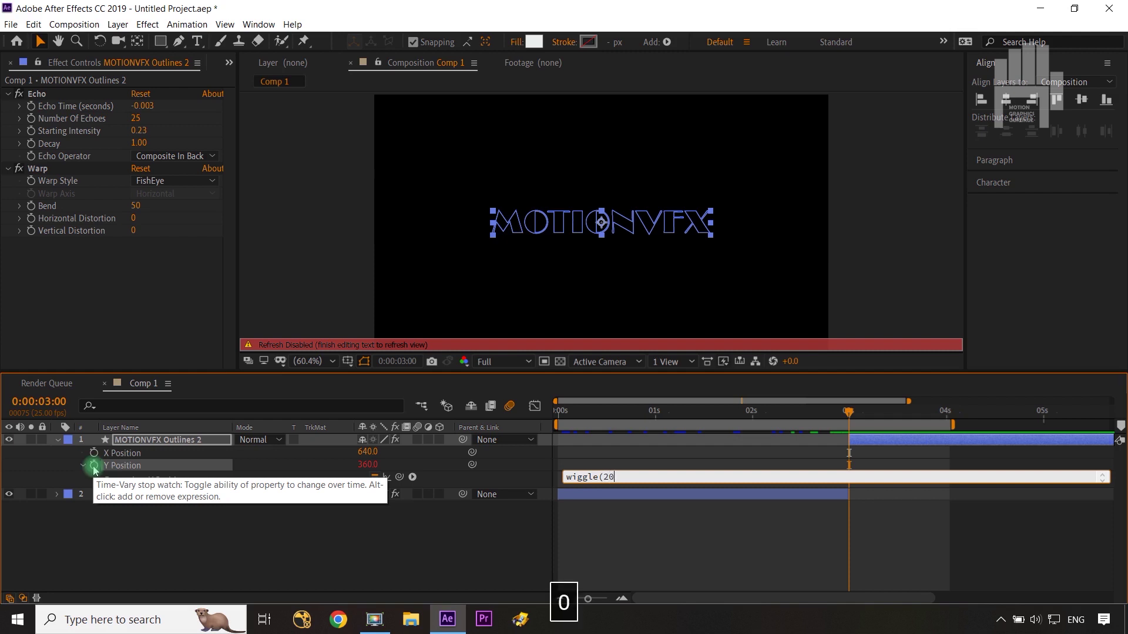
text(,)
key(BackSpace)
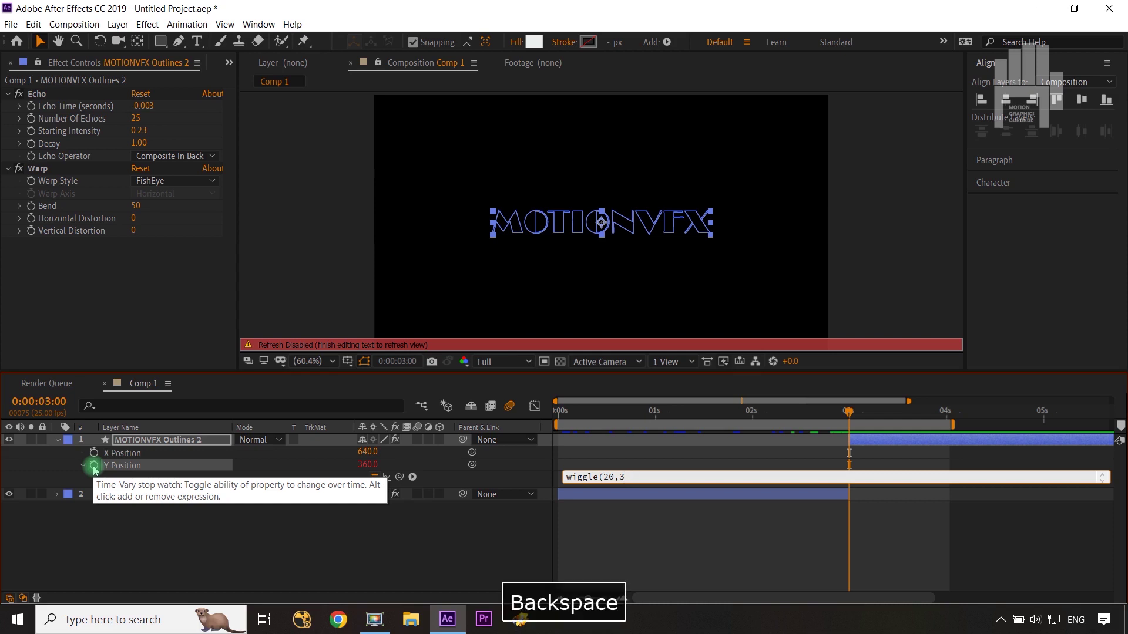
text(100)
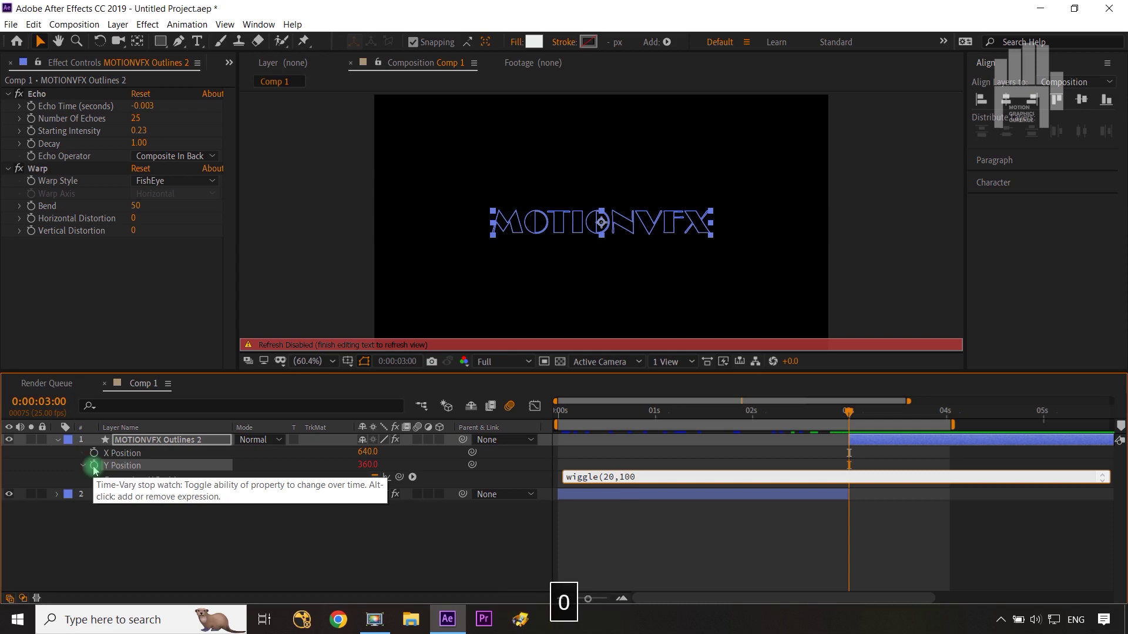
text())
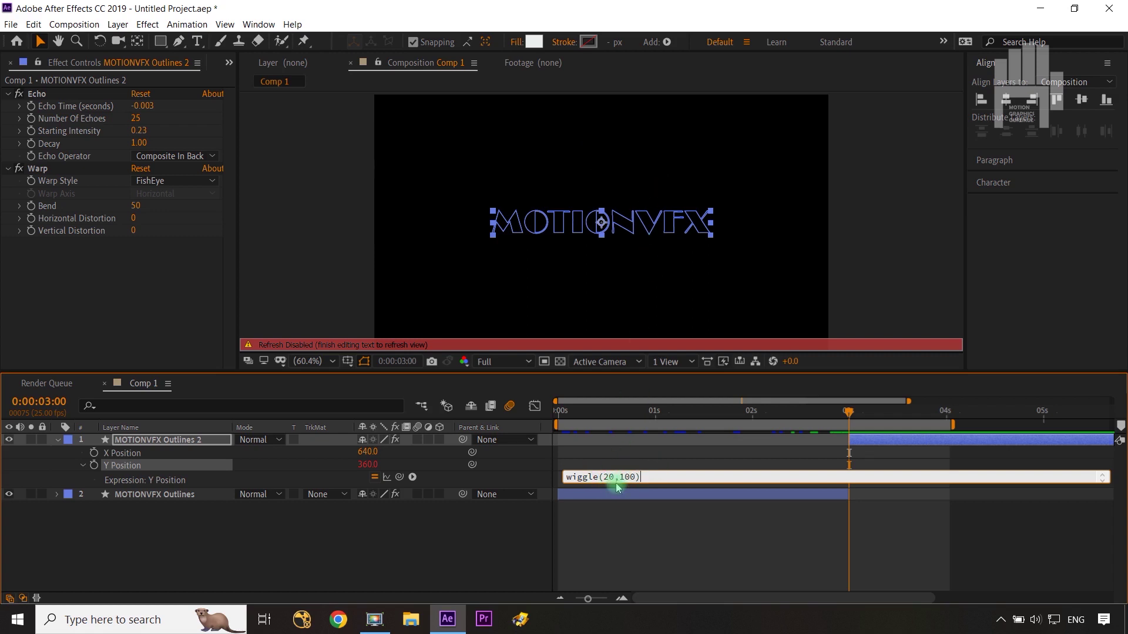
click(461, 538)
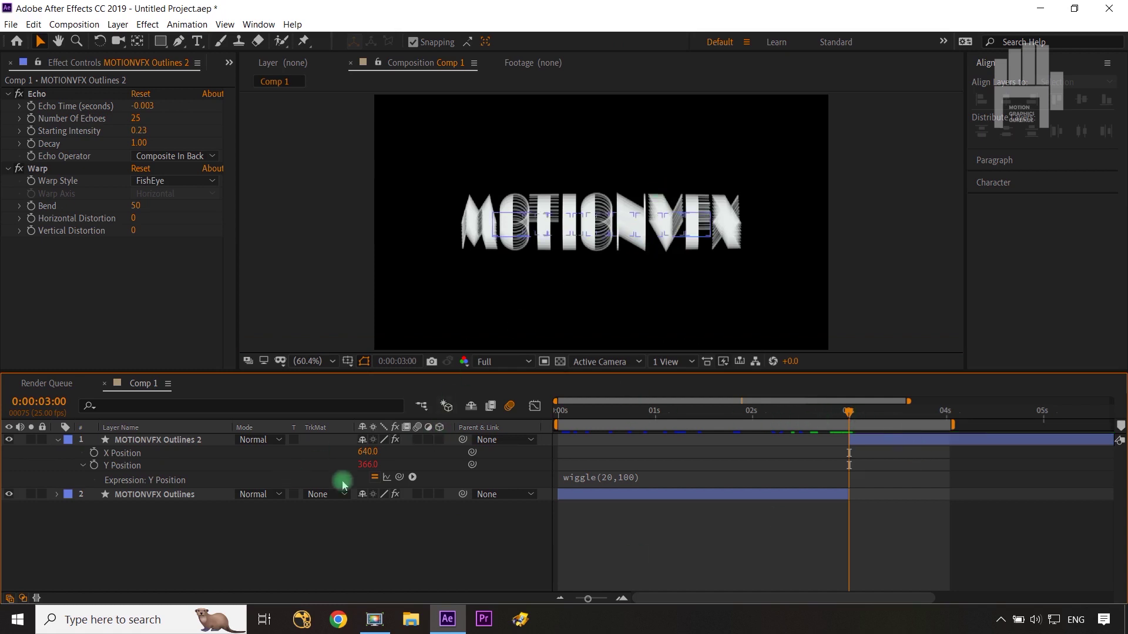
drag(858, 414, 899, 424)
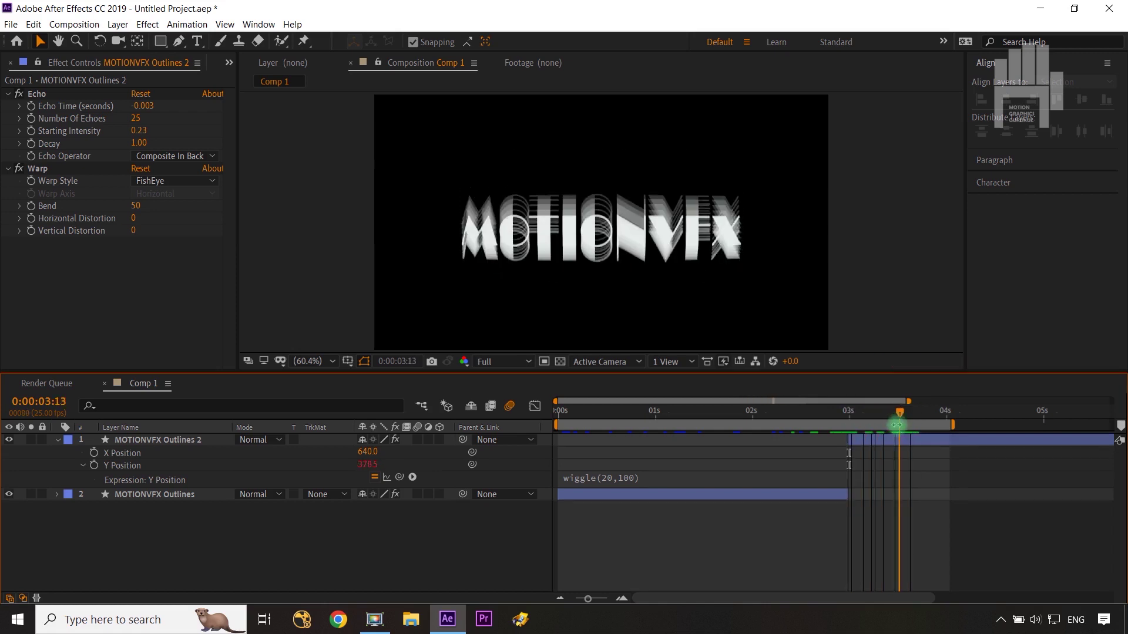
Add a new Null Object layer to the composition.
right_click(451, 566)
mouse_move(505, 431)
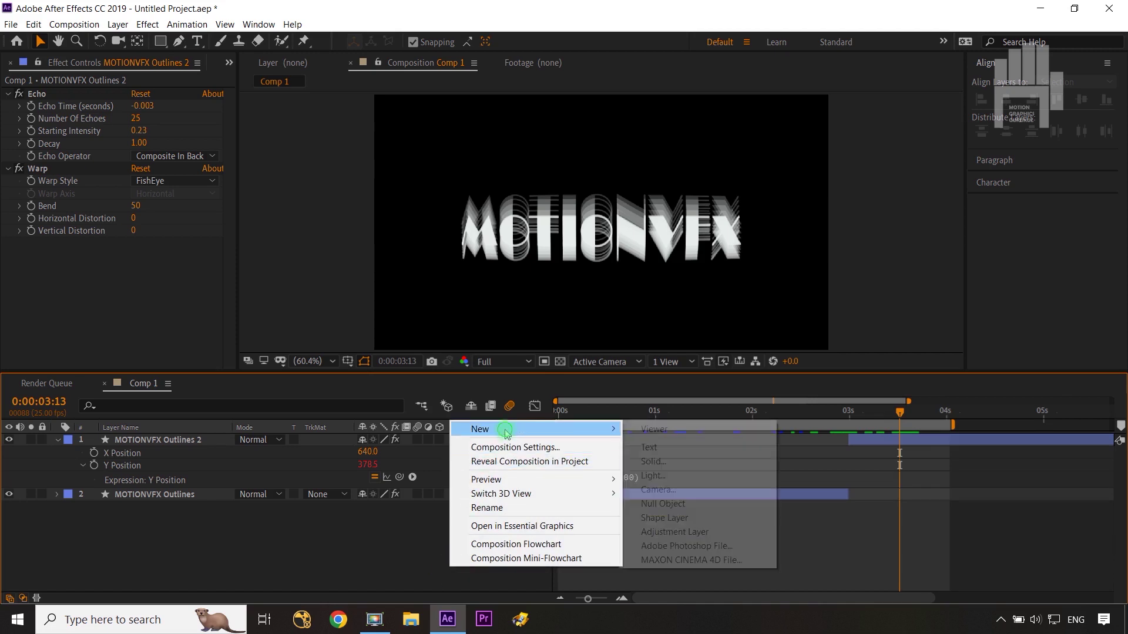
click(665, 505)
click(927, 411)
drag(952, 424, 1026, 424)
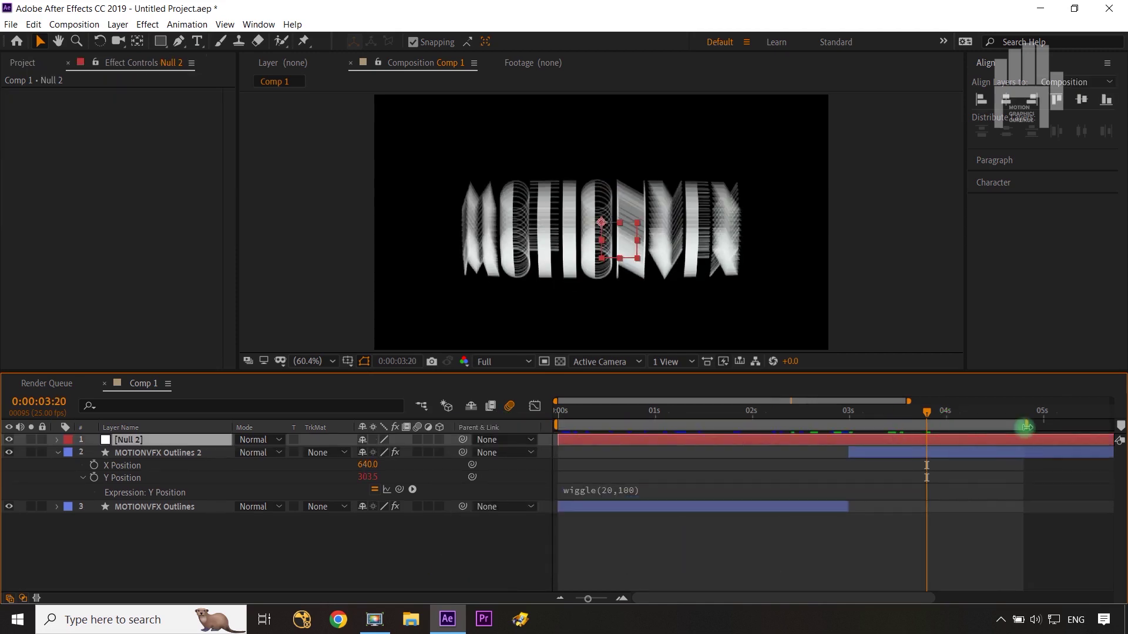
Keyframe Null 2's Position from 640,360 at 0:00:03:20 to 640,-123 at 0:00:04:05.
click(149, 439)
key(p)
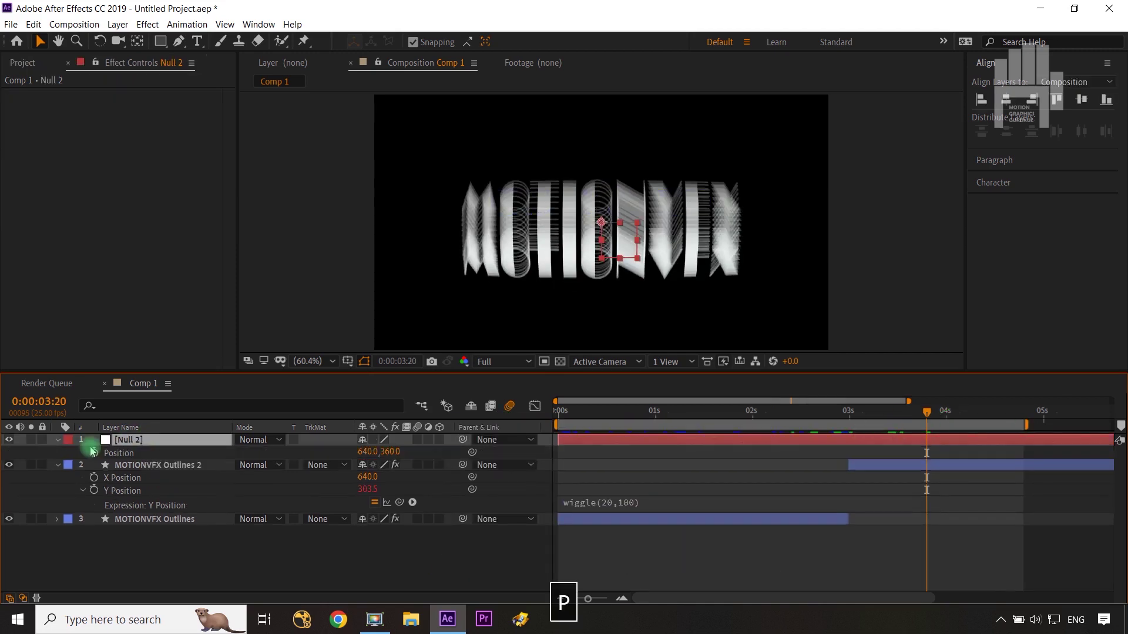
click(94, 452)
key(shift+Page_Down)
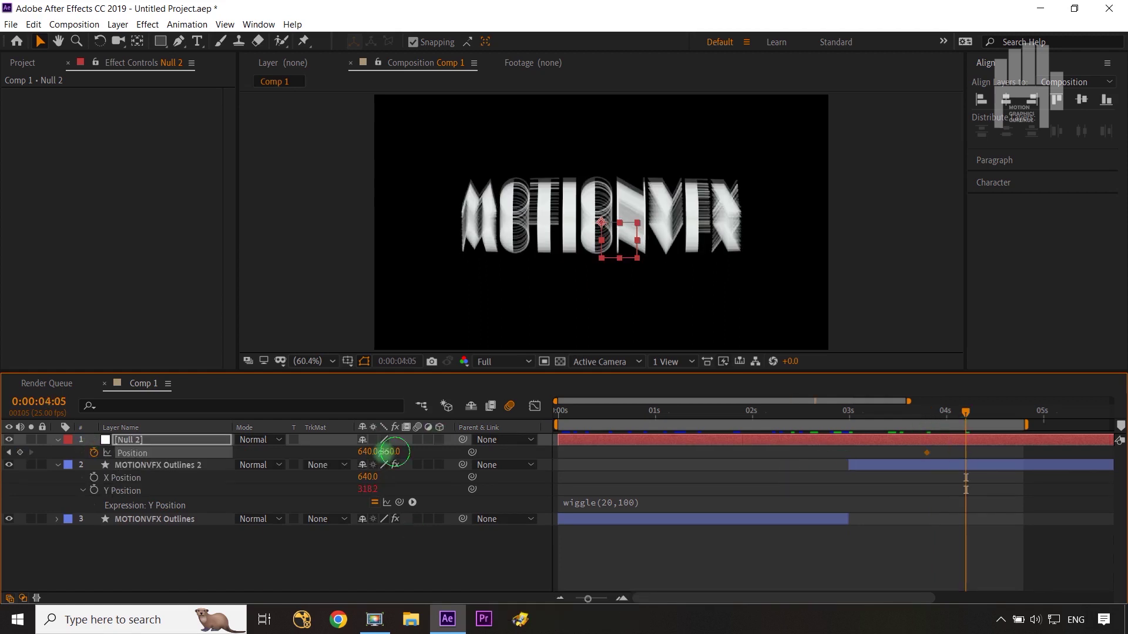
drag(388, 451, 31, 463)
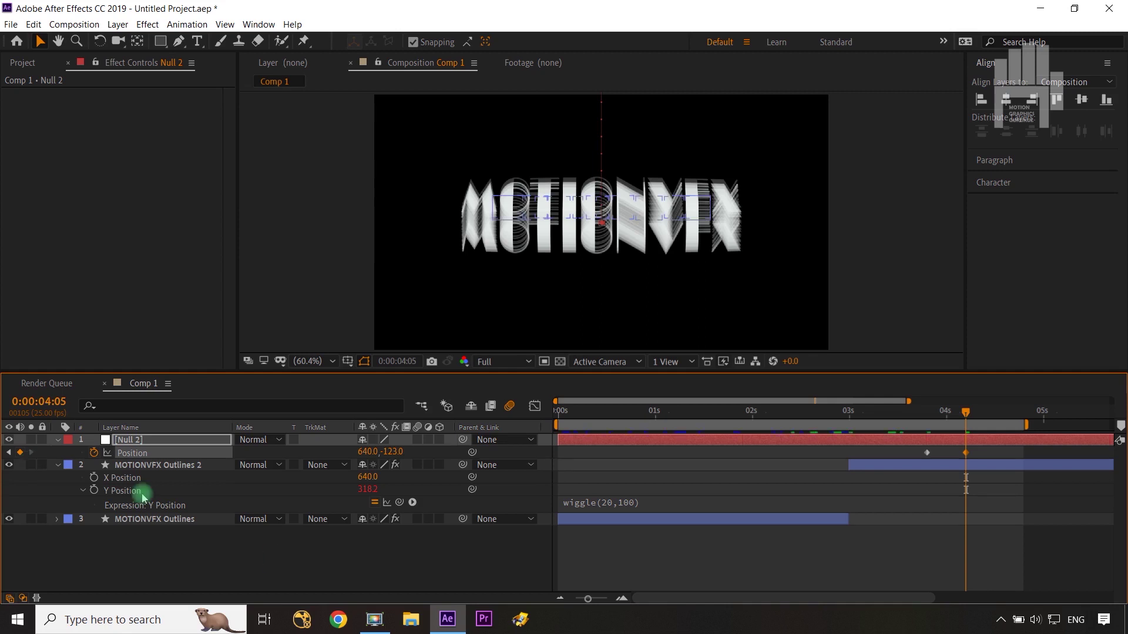
click(291, 562)
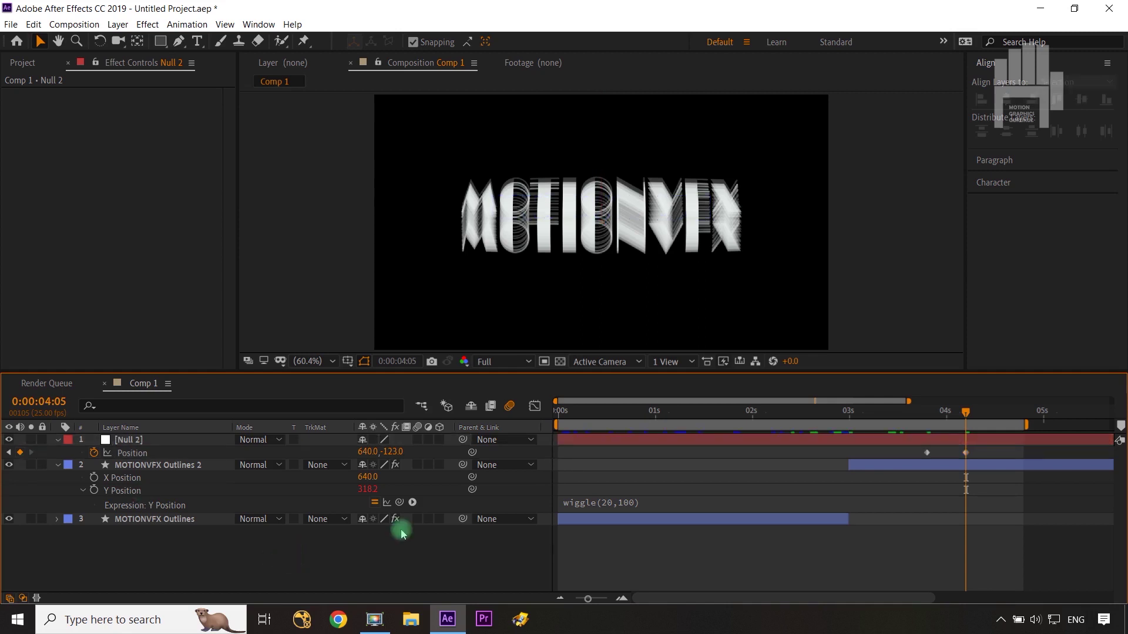
click(542, 485)
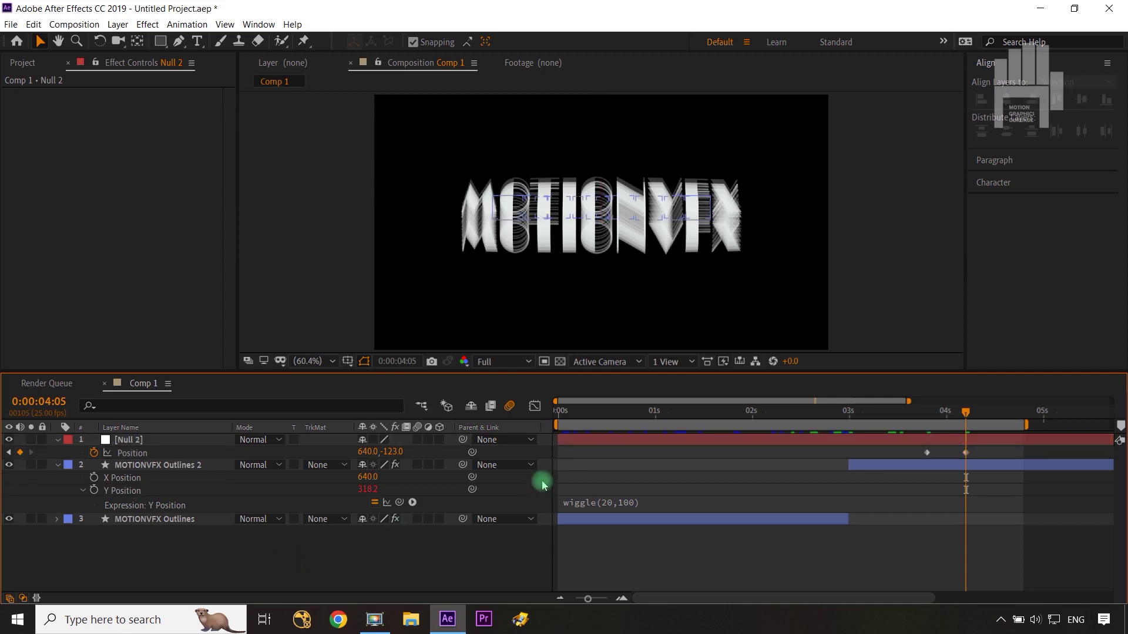
Parent MOTIONVFX Outlines 2 to Null 2, hide the null, and preview the title flying upward.
click(905, 452)
drag(964, 416, 927, 413)
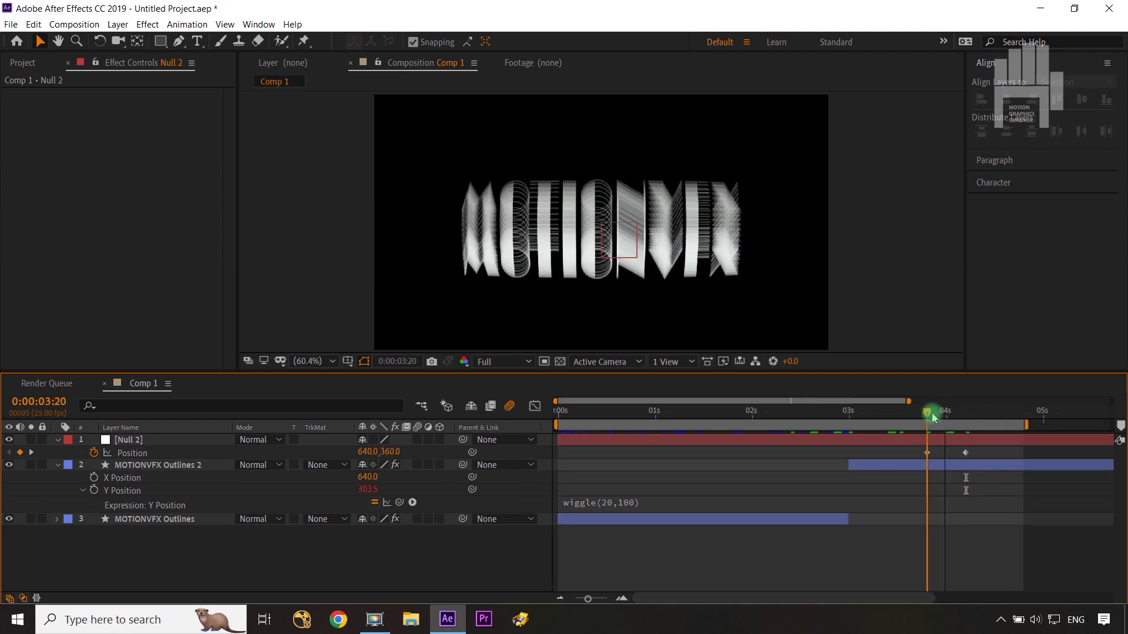
click(464, 466)
drag(464, 465, 186, 445)
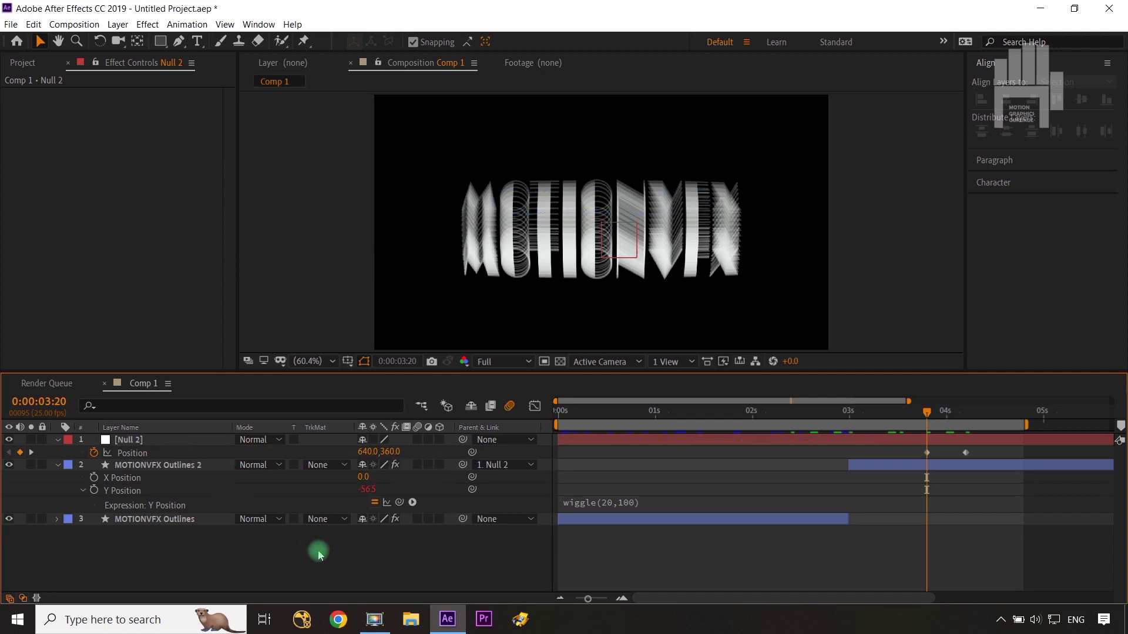
click(10, 439)
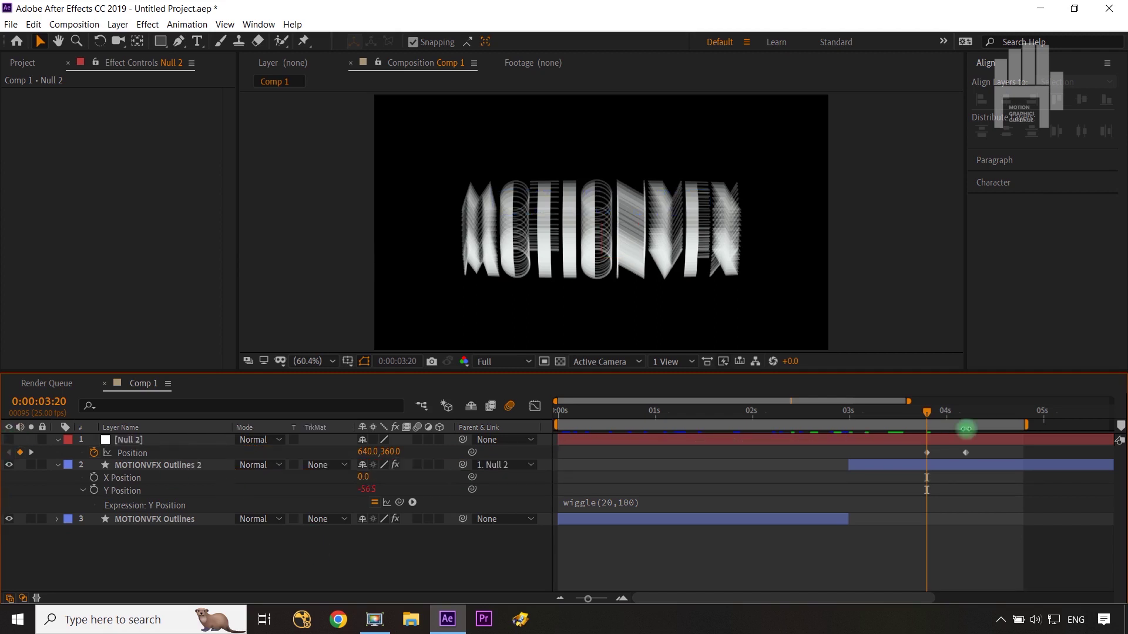
drag(926, 416, 945, 418)
drag(978, 426, 990, 430)
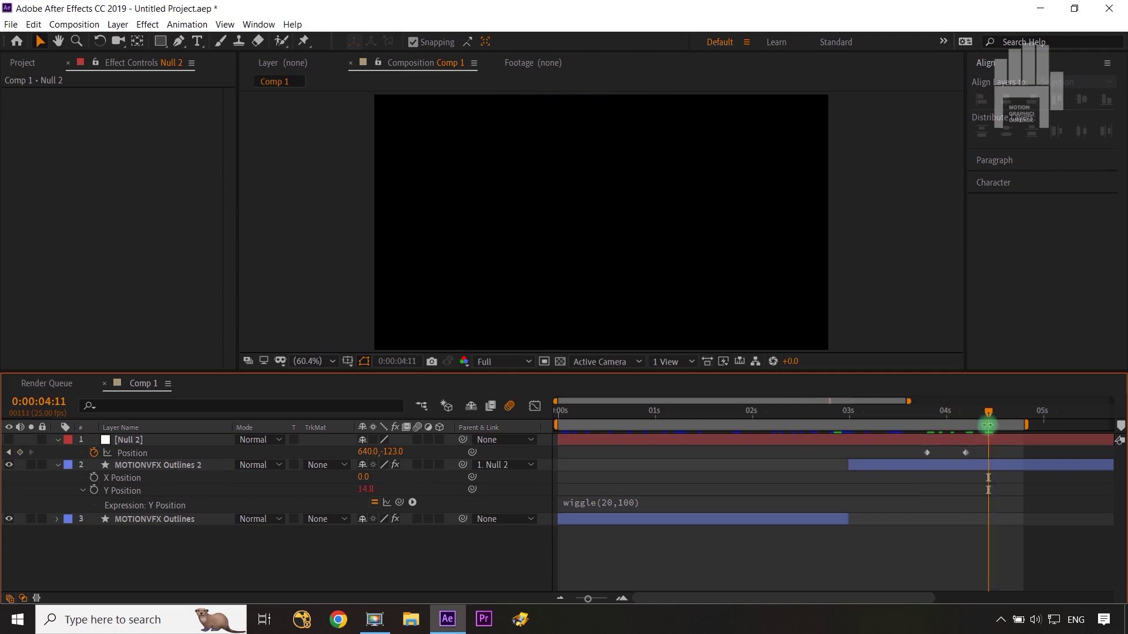
Apply Easy Ease to both Null 2 Position keyframes and check their speed curve.
drag(956, 458, 907, 463)
key(F9)
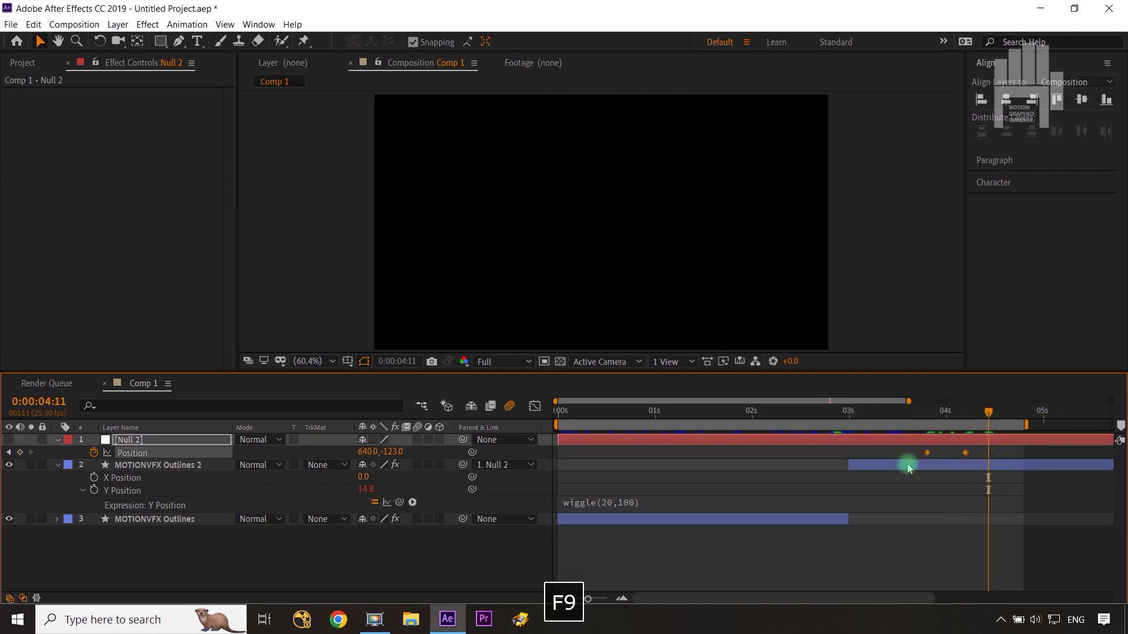
click(536, 407)
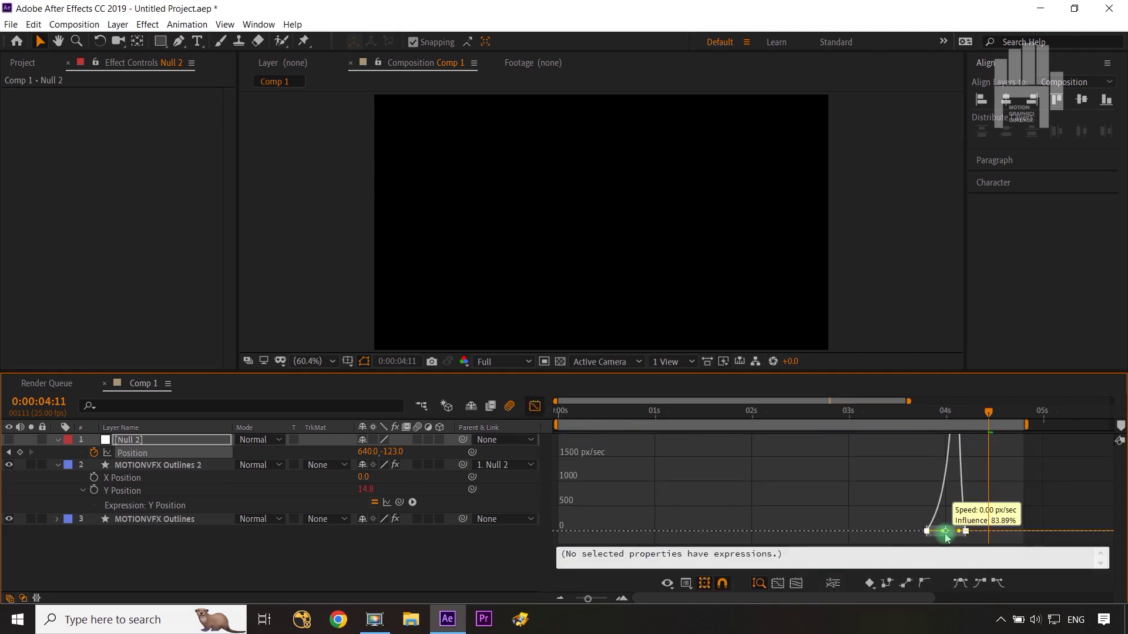
click(534, 408)
Go to the composition start and zoom the timeline out to show all nine seconds.
key(Home)
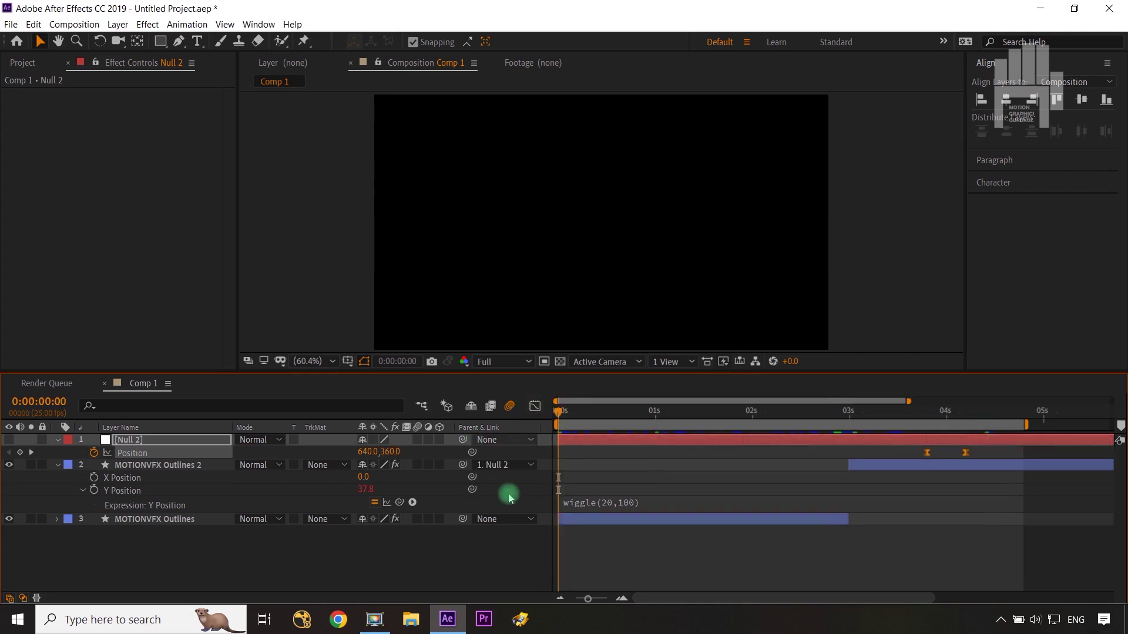
drag(564, 602, 515, 566)
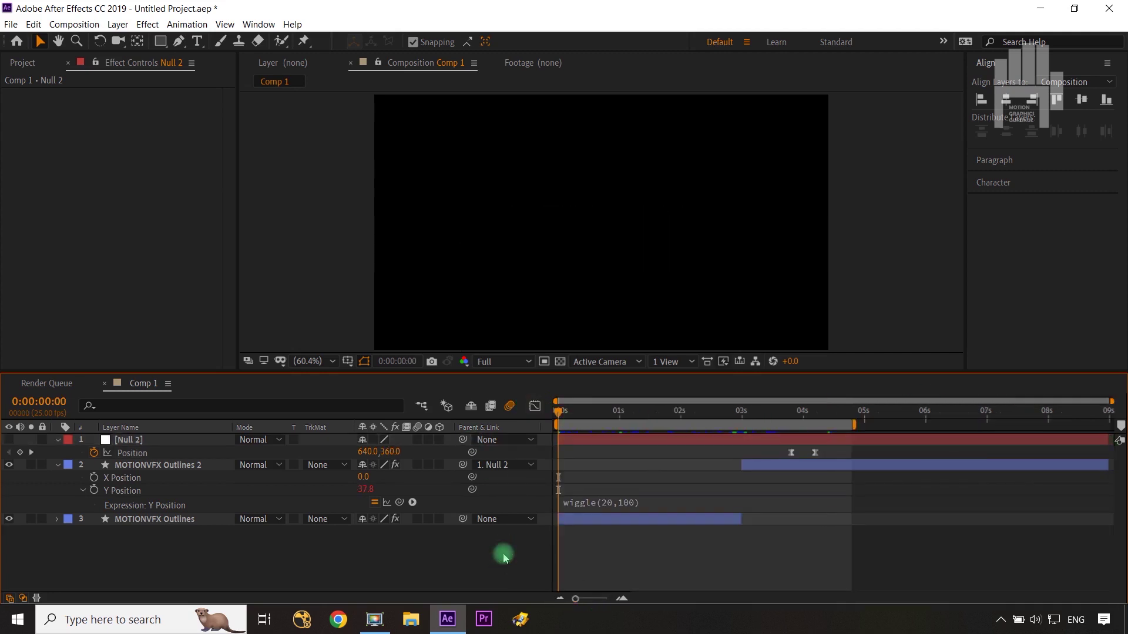